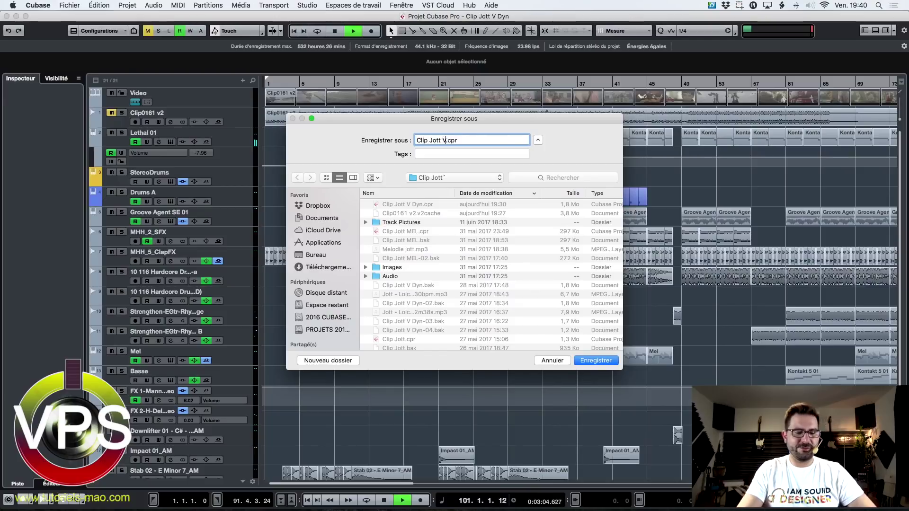
Save the project under the name Clip Jott Version cubase9.5 and stop playback
text(cubase9)
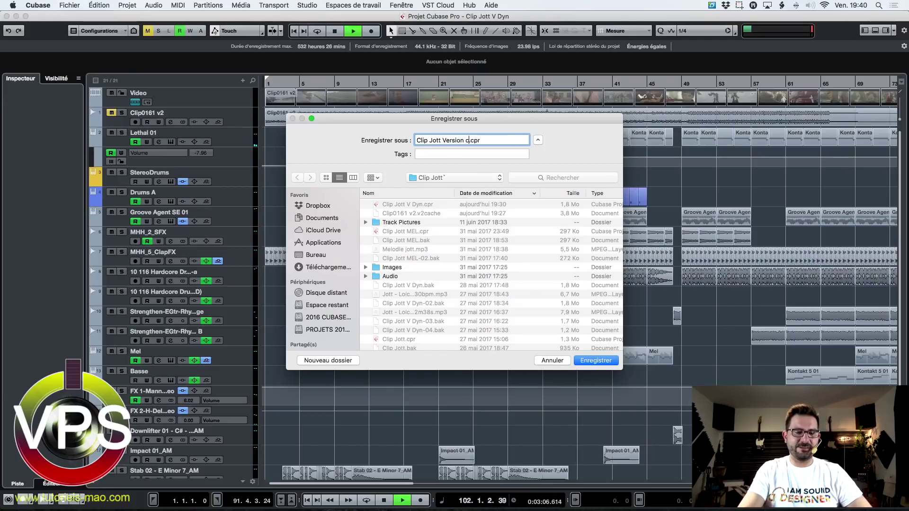
text(.5)
key(Return)
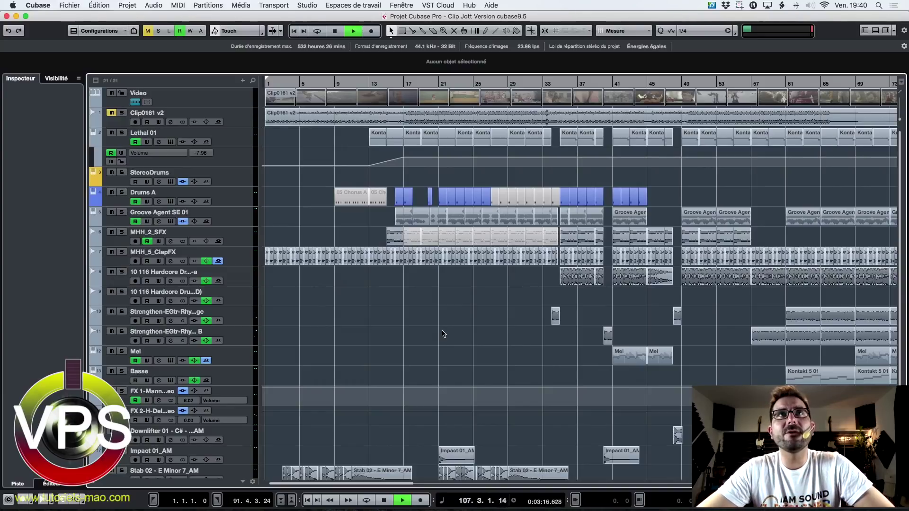
key(space)
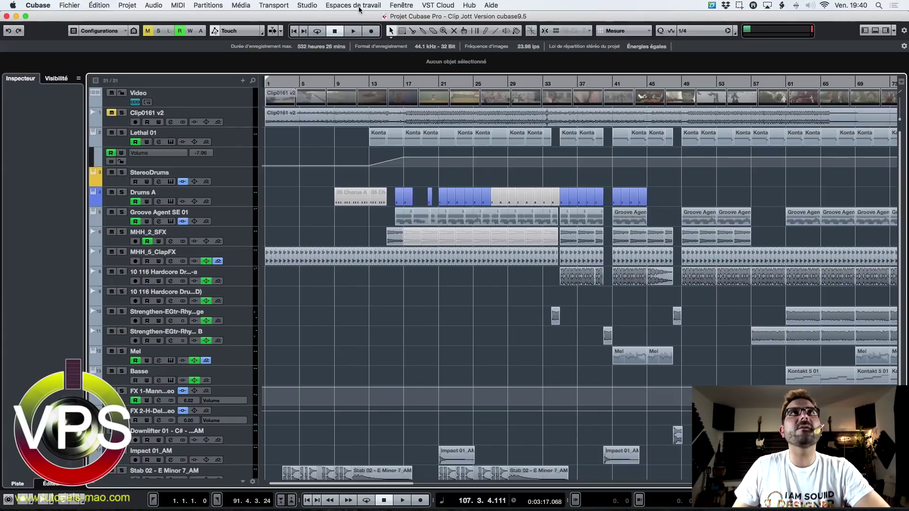
click(312, 7)
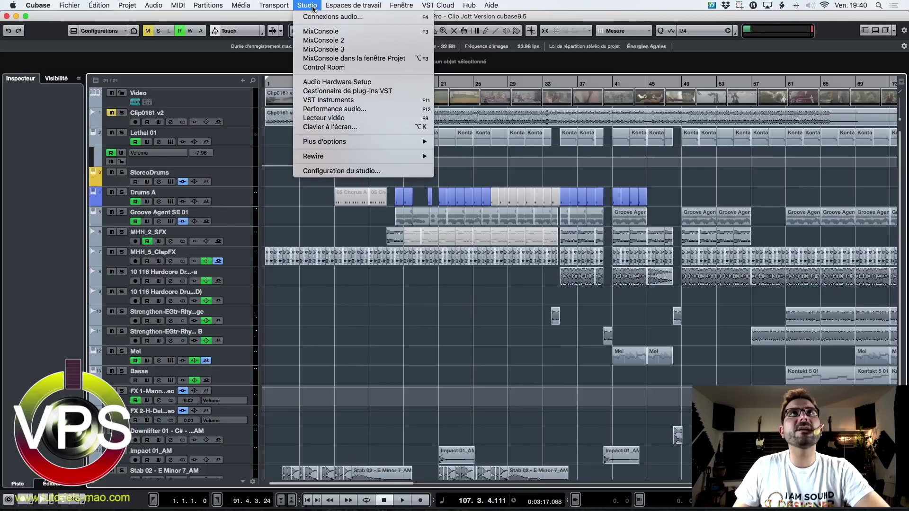
click(274, 19)
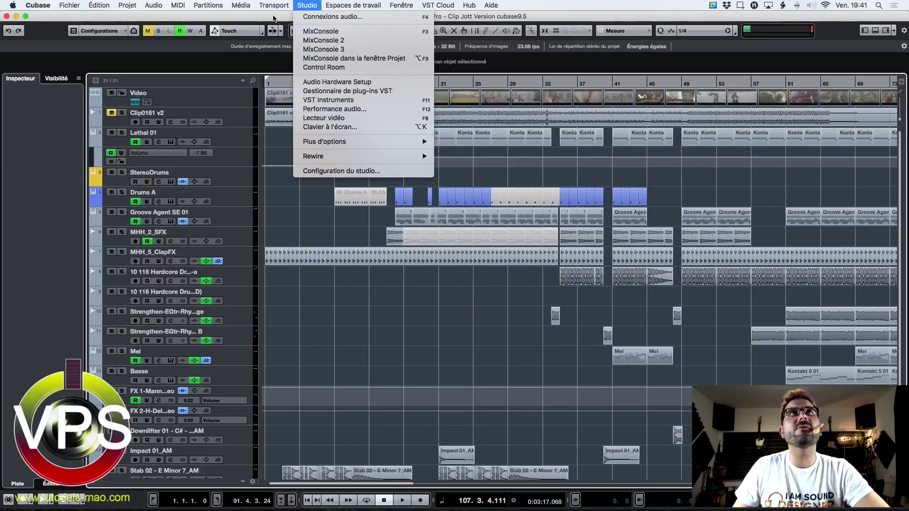
click(273, 19)
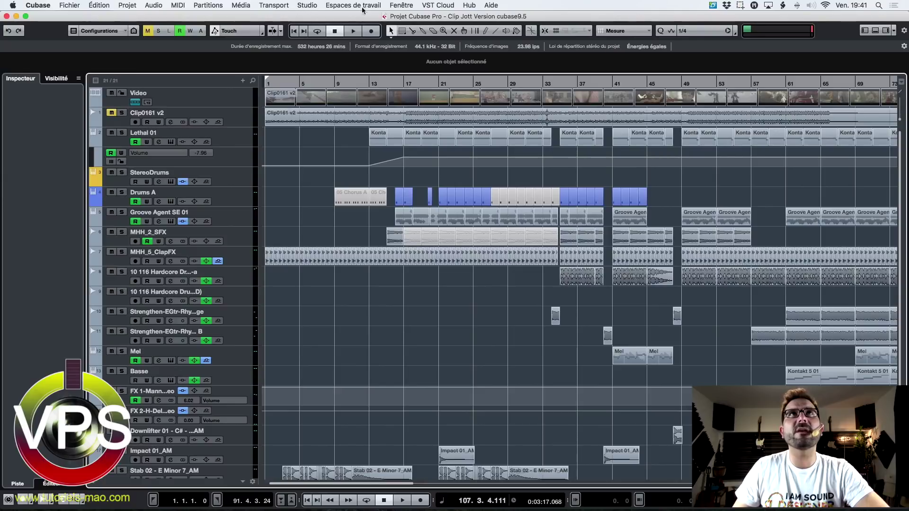
Set the VST audio system's processing precision to 64 bits in the studio configuration and accept the change
click(308, 6)
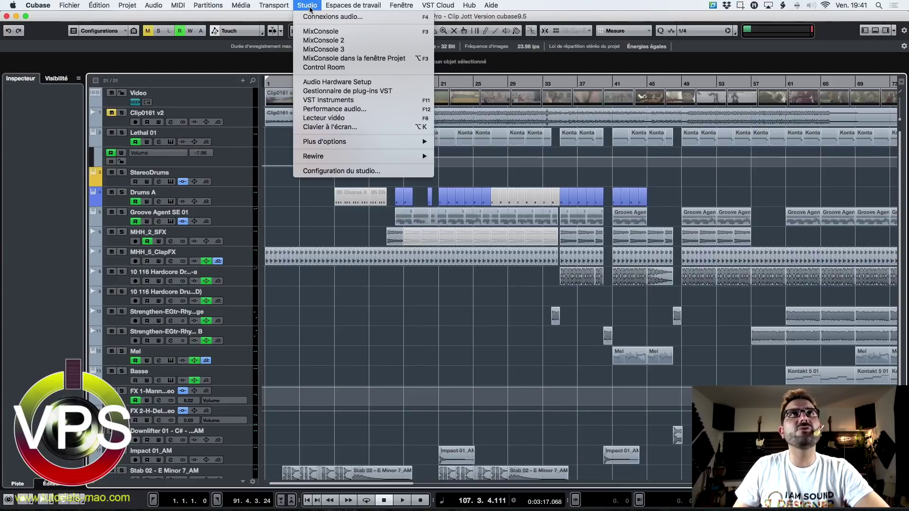
click(342, 171)
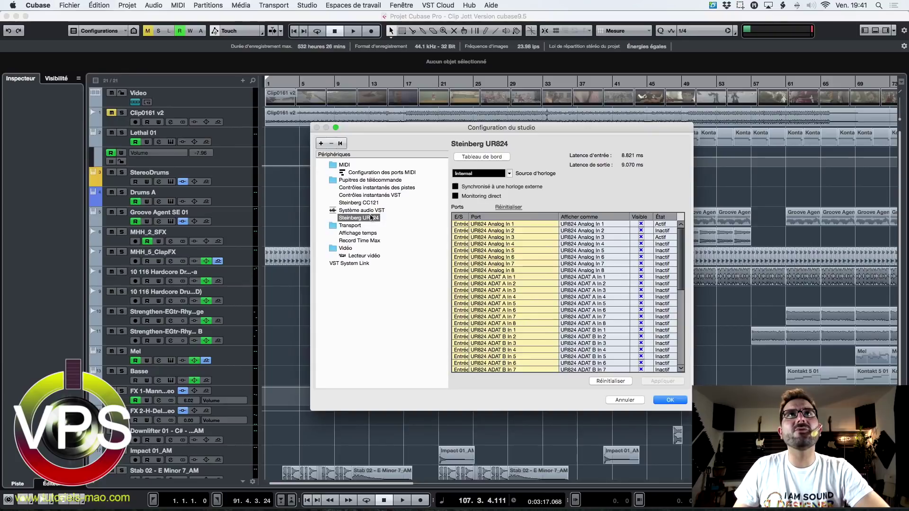
click(368, 211)
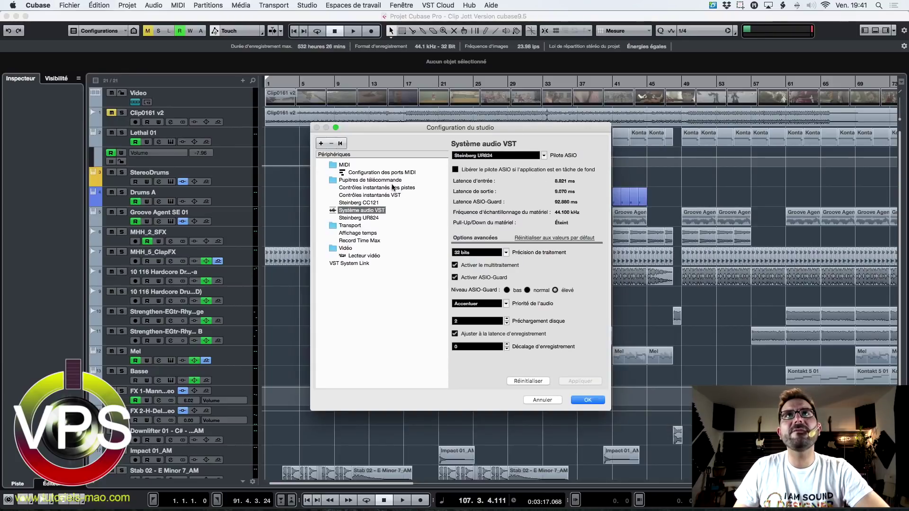
click(504, 252)
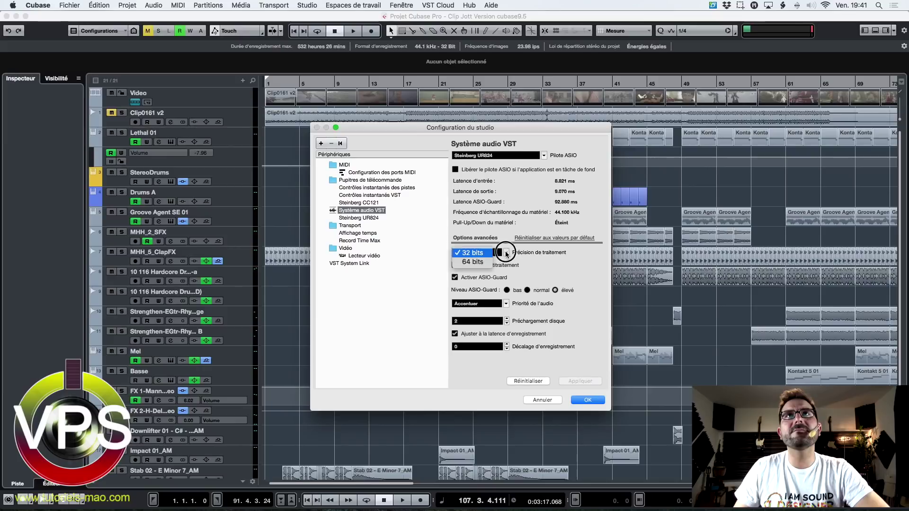
click(485, 263)
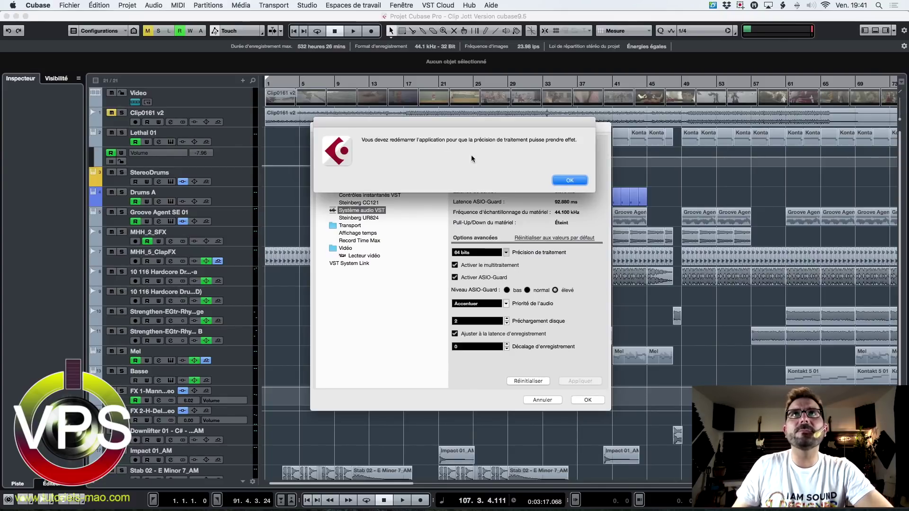
click(568, 180)
click(594, 400)
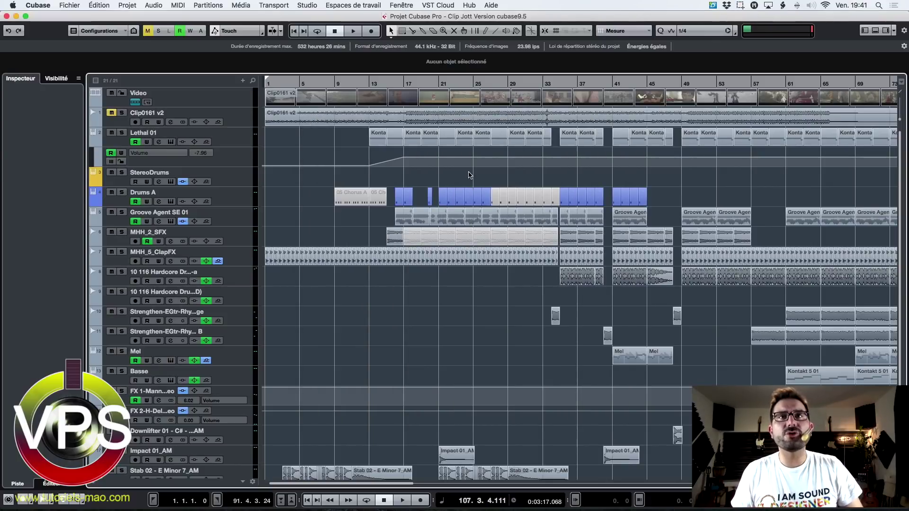
Close the project window and quit Cubase
click(7, 17)
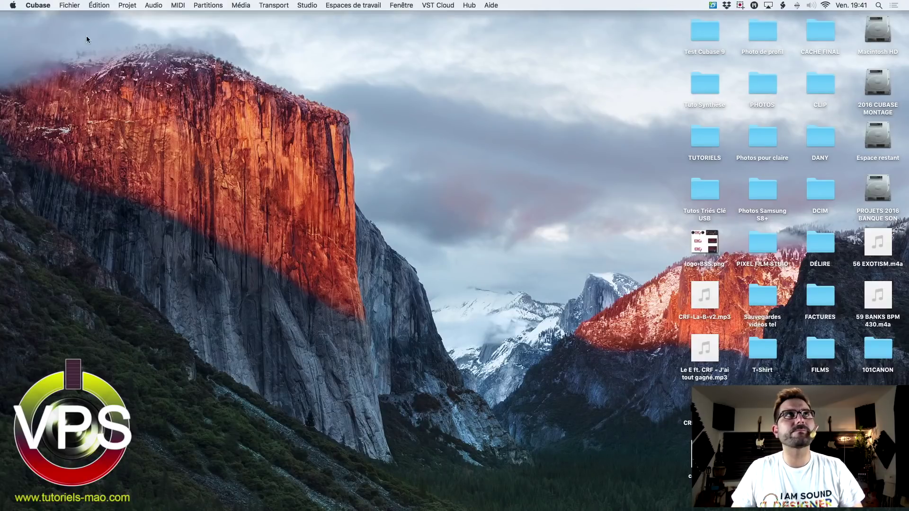
click(44, 7)
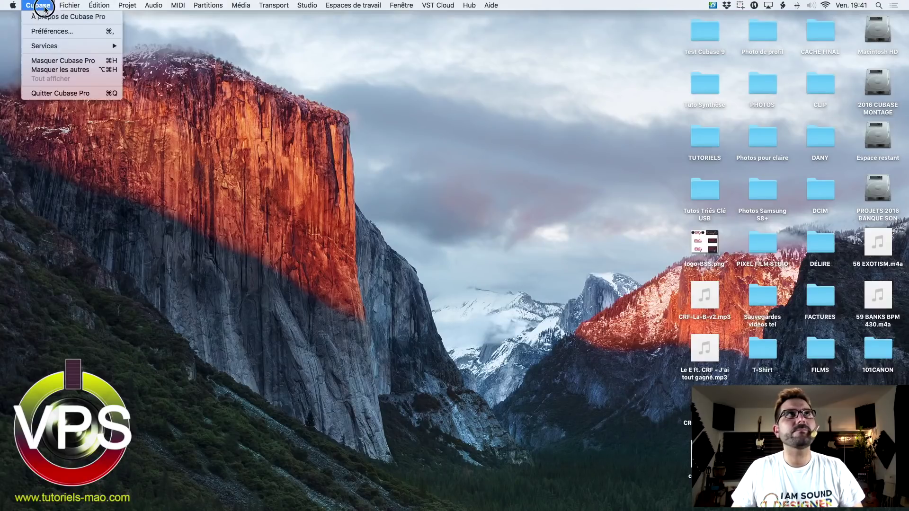
click(132, 121)
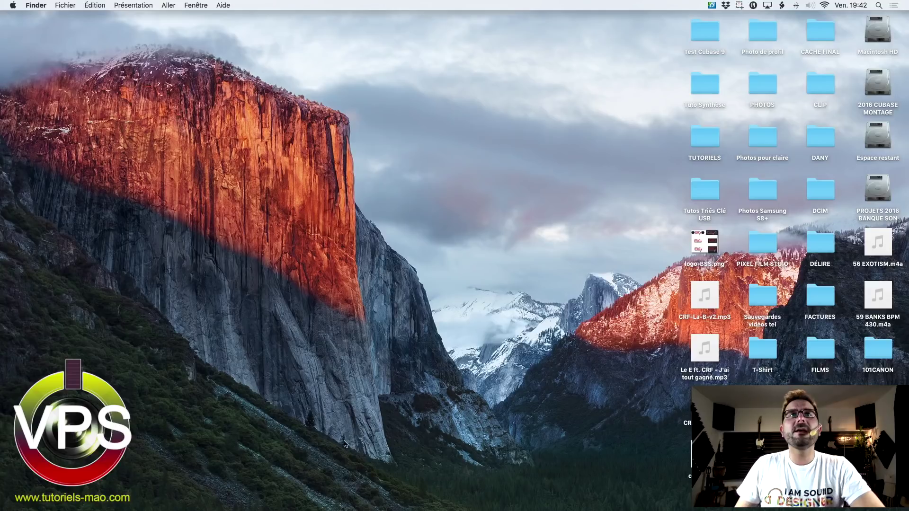
Relaunch Cubase with the Steinberg UR824 ASIO driver and reopen the recent project Clip Jott Version cubase9.5
mouse_move(336, 497)
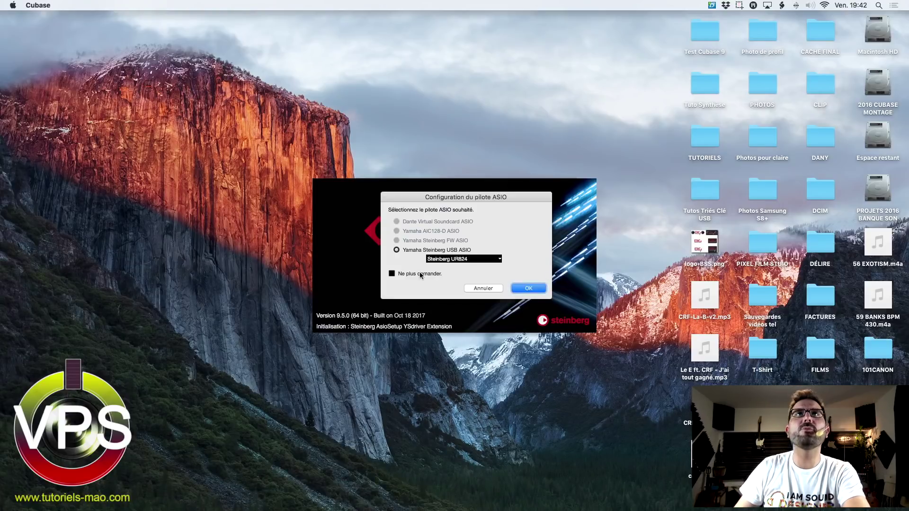
click(539, 292)
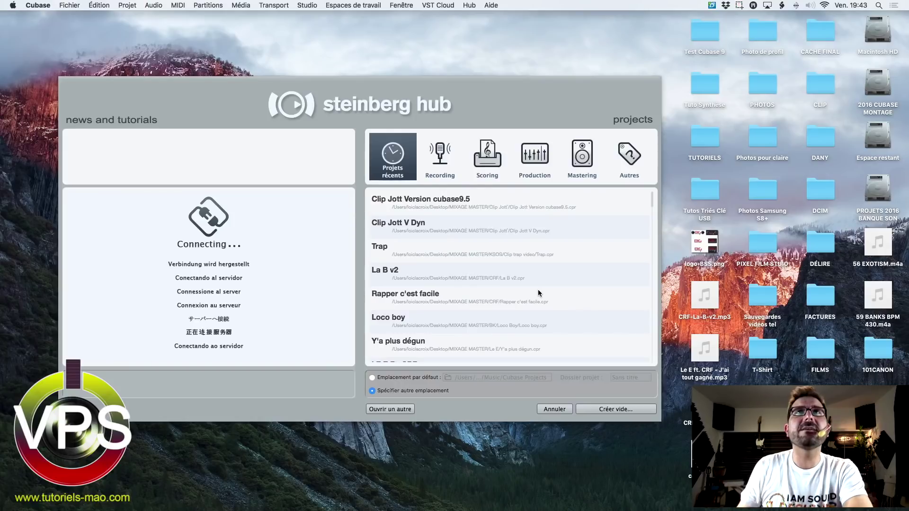
double_click(442, 215)
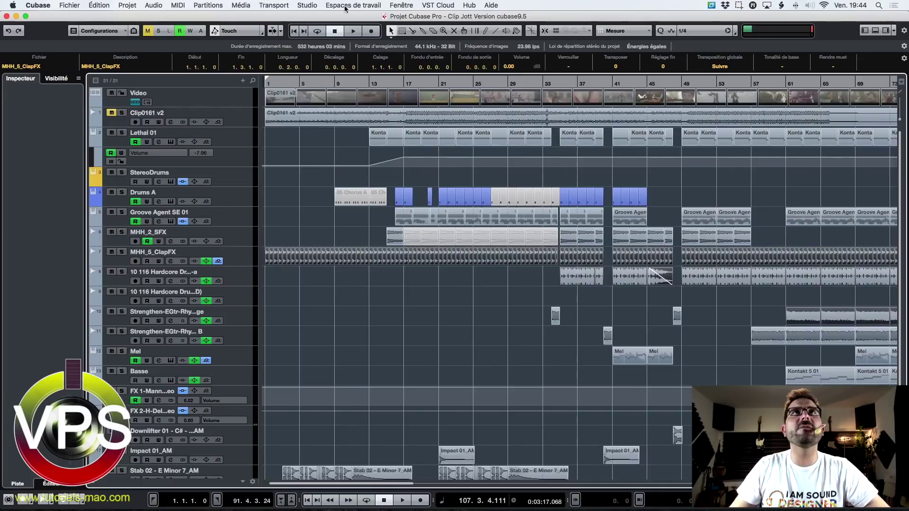
Open the studio configuration to check the audio settings after the restart, and close it
click(310, 6)
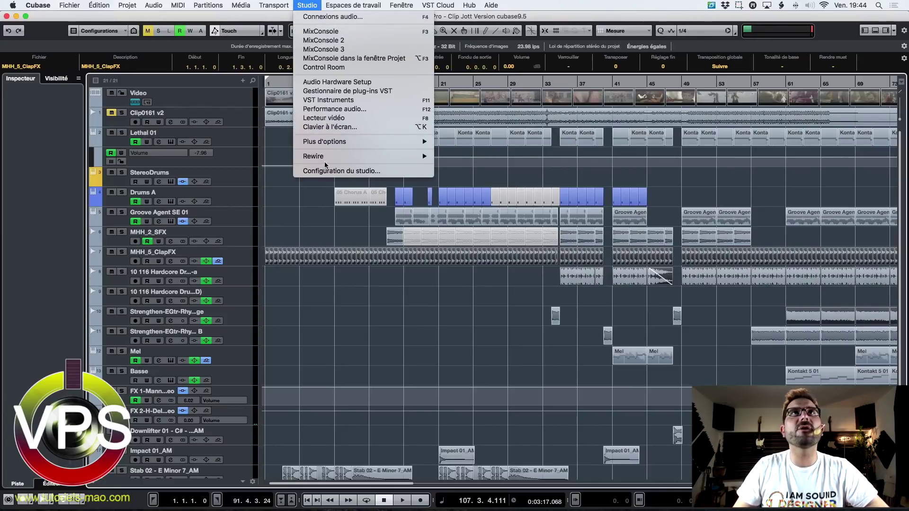
click(324, 173)
click(308, 5)
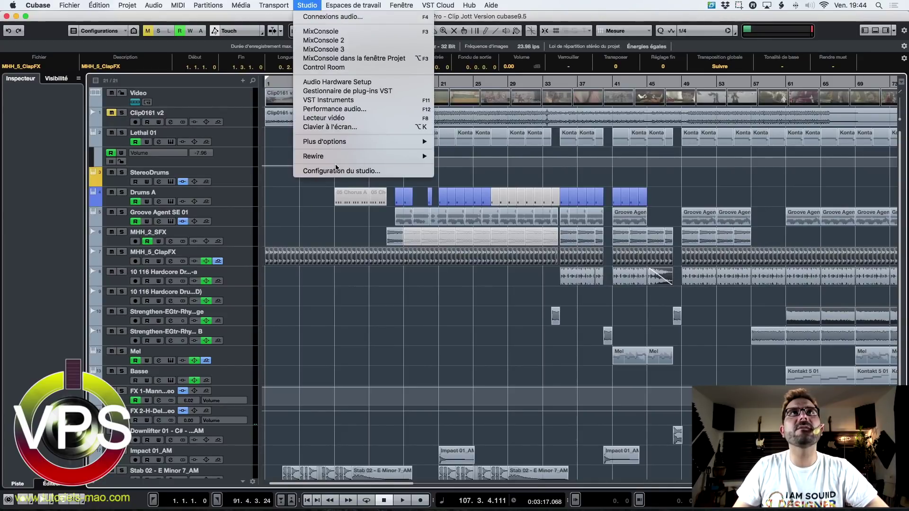
click(335, 171)
click(587, 379)
Place the playhead just before bar 13, play the project from there, and stop playback
click(369, 83)
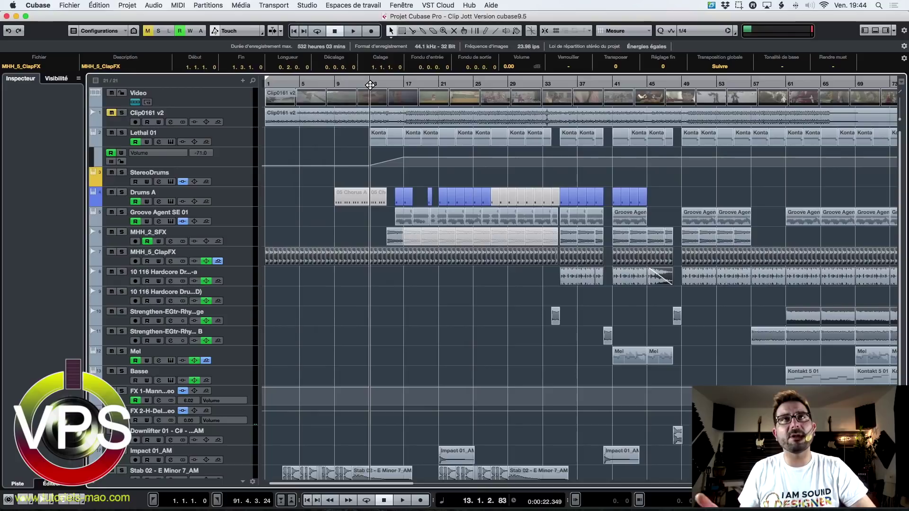
key(KP_Subtract)
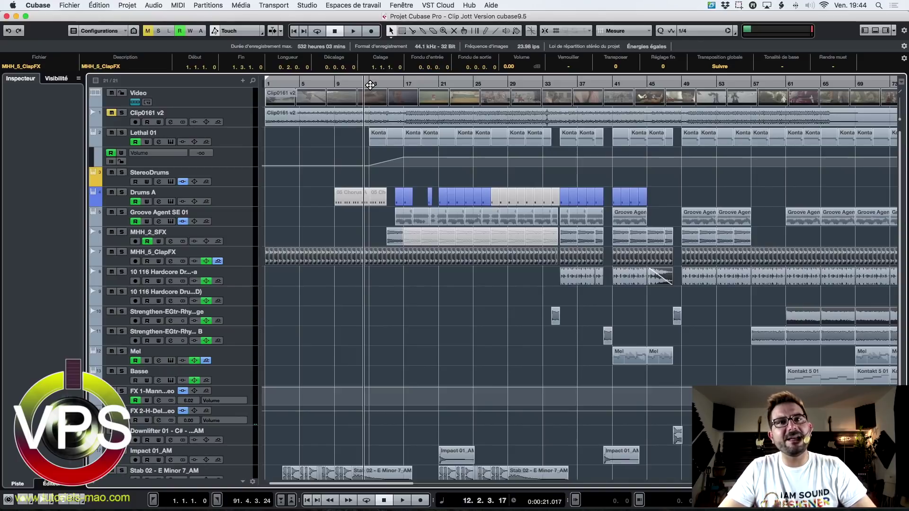
key(space)
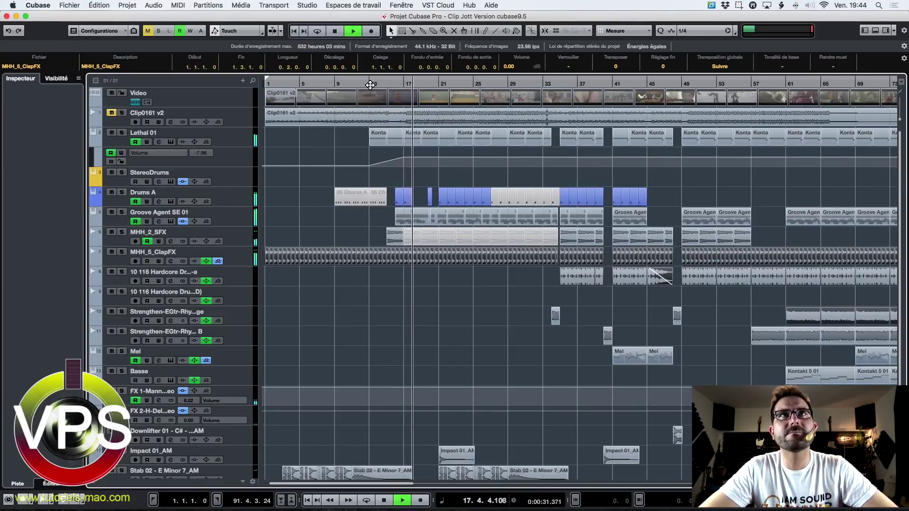
key(space)
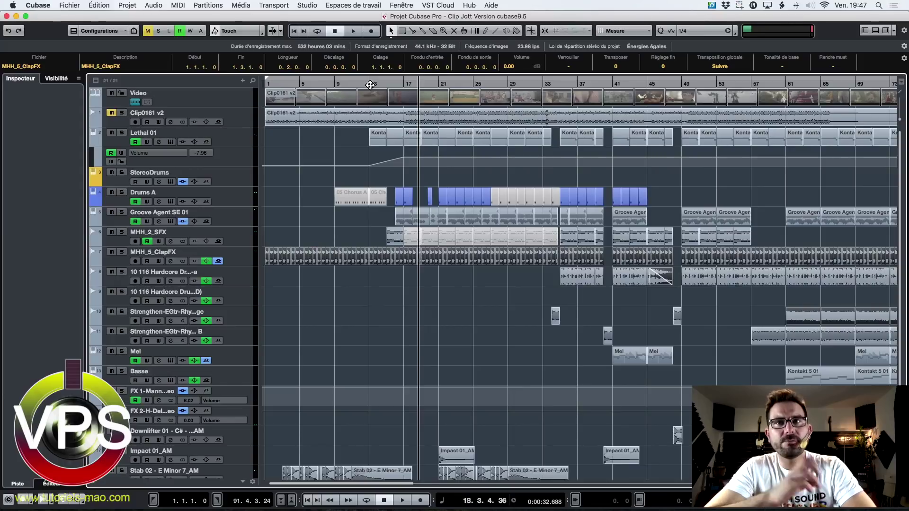
Select the Drums A part at bar 16 and examine the arrangement around it at different horizontal zoom levels
drag(370, 84, 467, 222)
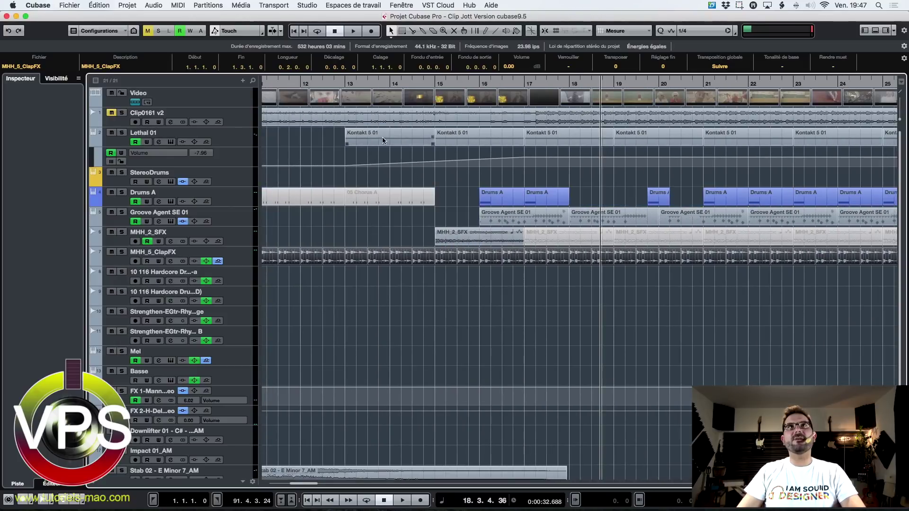
click(488, 196)
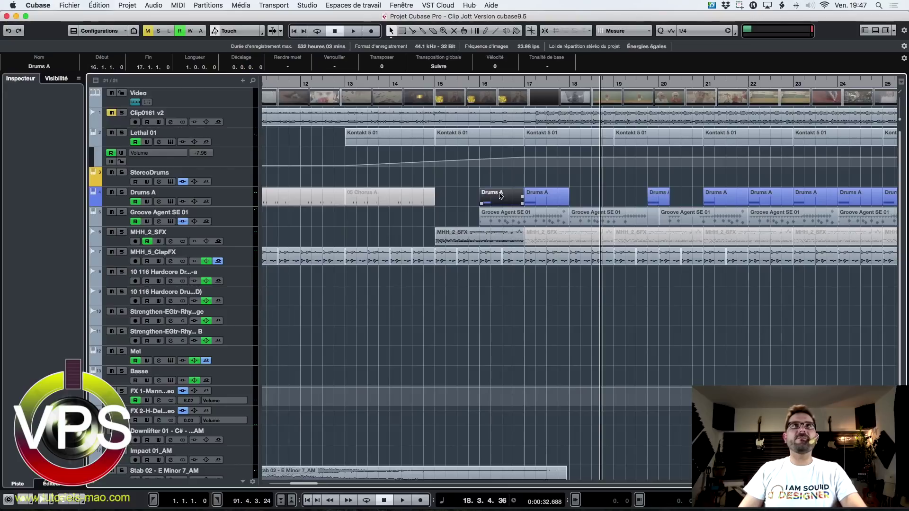
key(h)
key(h)
key(h)
key(h)
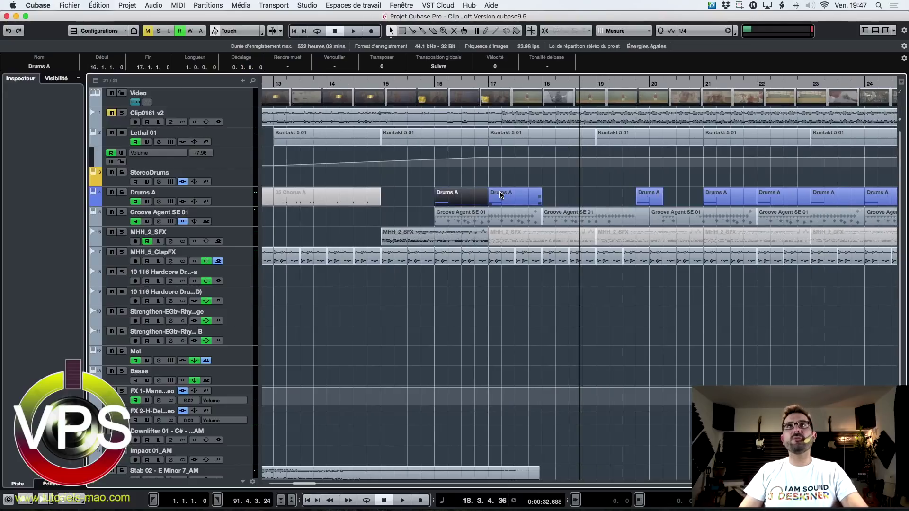
key(g)
key(g)
key(g)
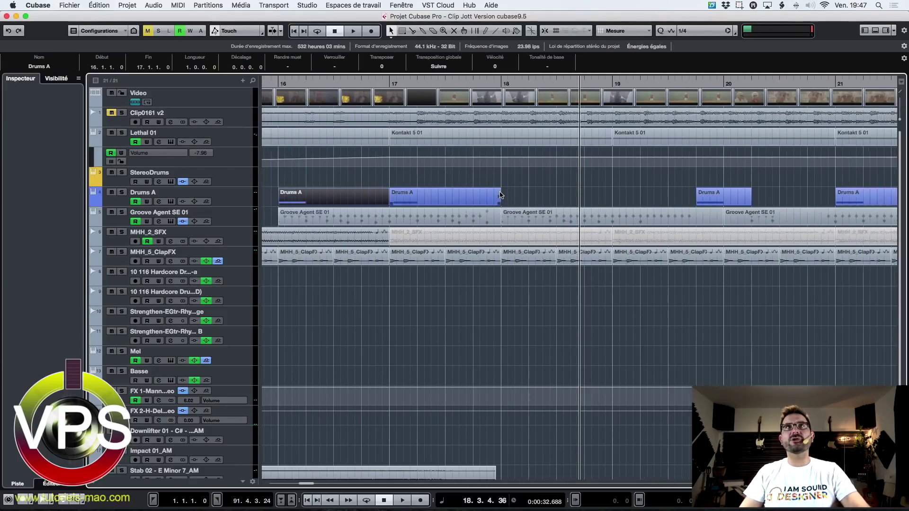
key(h)
key(h)
key(h)
key(h)
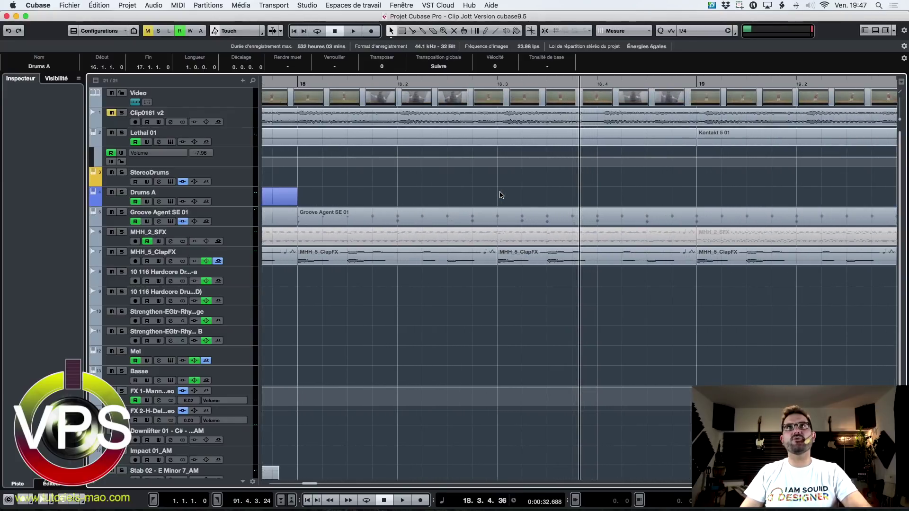
key(g)
key(g)
key(g)
key(g)
key(h)
scroll(534, 216, left, 5)
key(h)
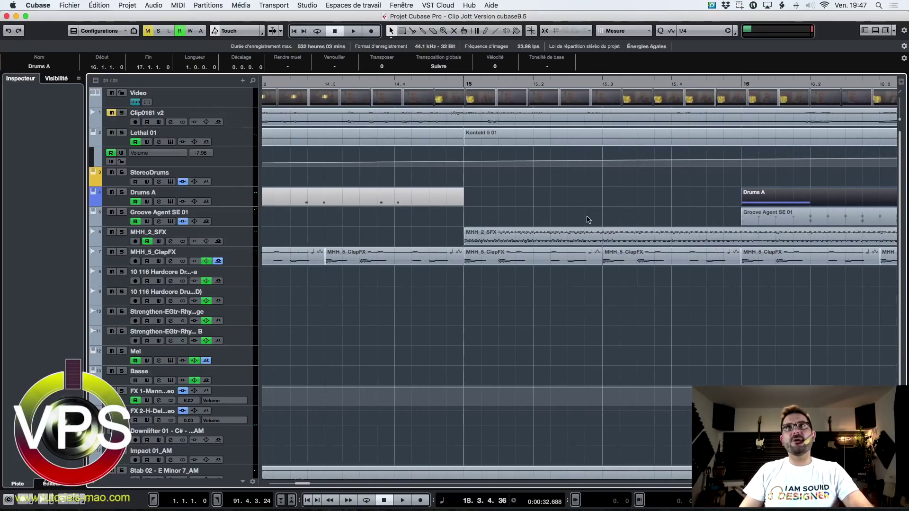
Move the selected Drums A part earlier, to start at 15.4.2.42, and undo the move
scroll(546, 203, left, 3)
drag(564, 199, 517, 197)
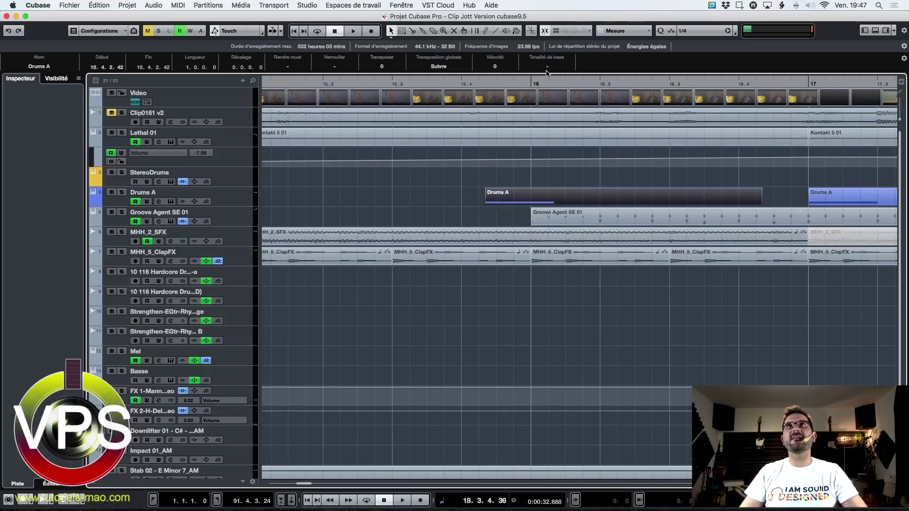
key(super+z)
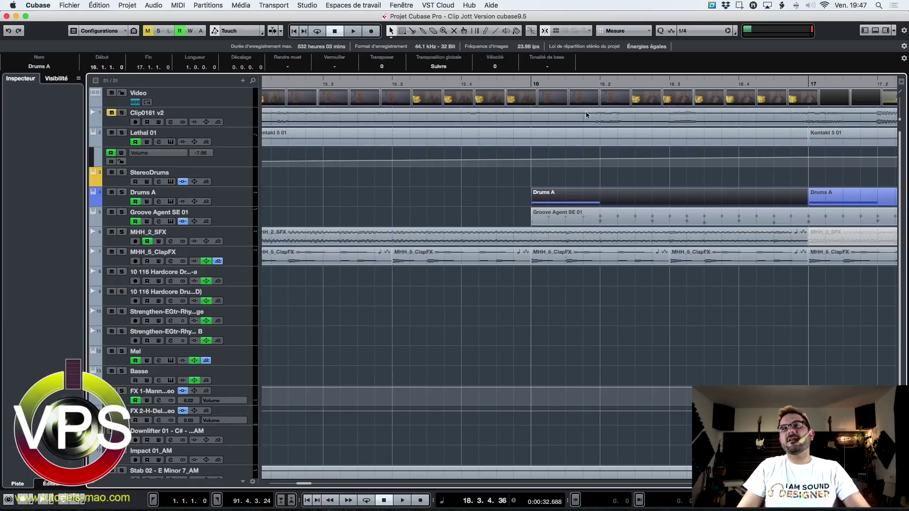
Try to shift the Drums A part at bar 16 earlier along its track
scroll(586, 120, up, 2)
drag(516, 193, 432, 192)
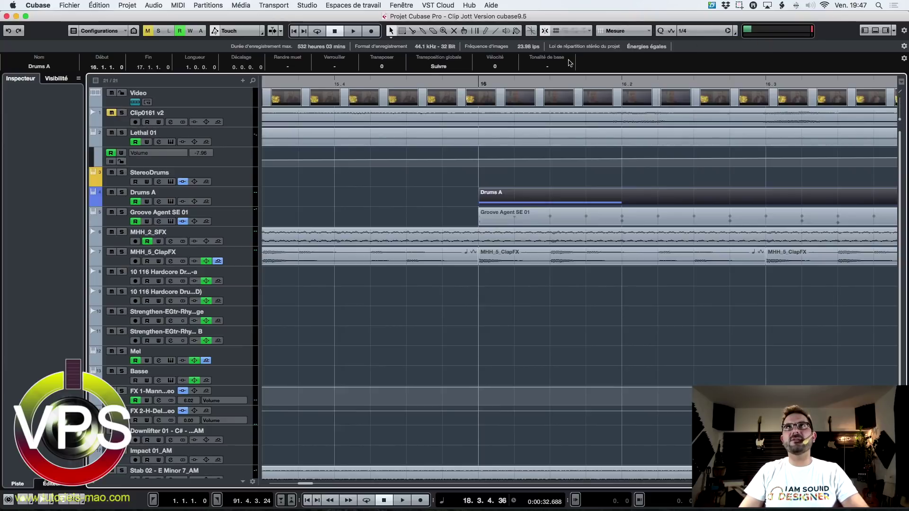
scroll(589, 177, down, 5)
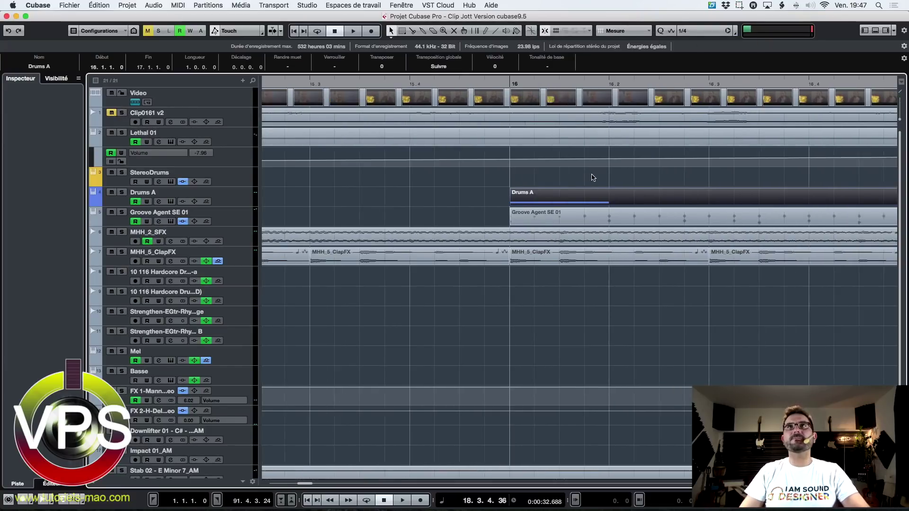
key(super+d)
scroll(589, 187, down, 4)
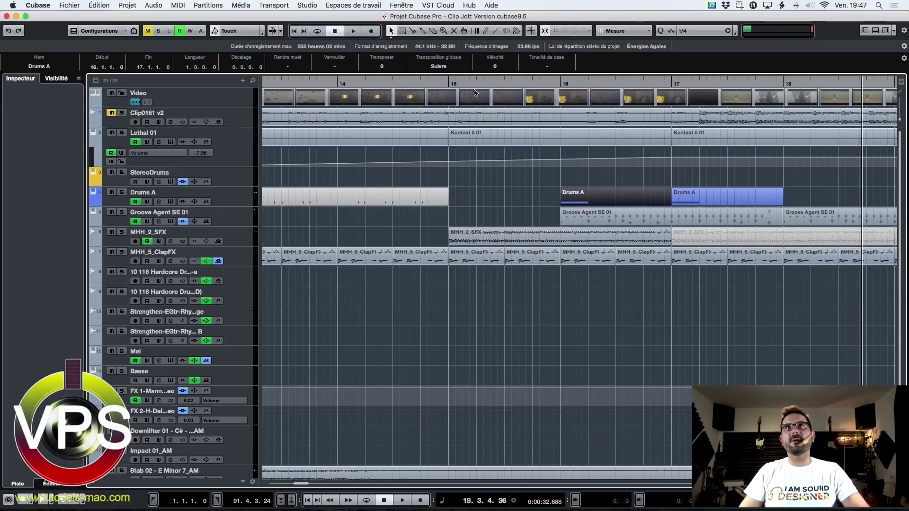
Set the grid type to Quantification and the quantize value to 1/32
mouse_move(592, 196)
mouse_down()
mouse_move(481, 196)
mouse_move(538, 190)
mouse_move(608, 198)
mouse_move(487, 197)
mouse_move(578, 190)
mouse_up()
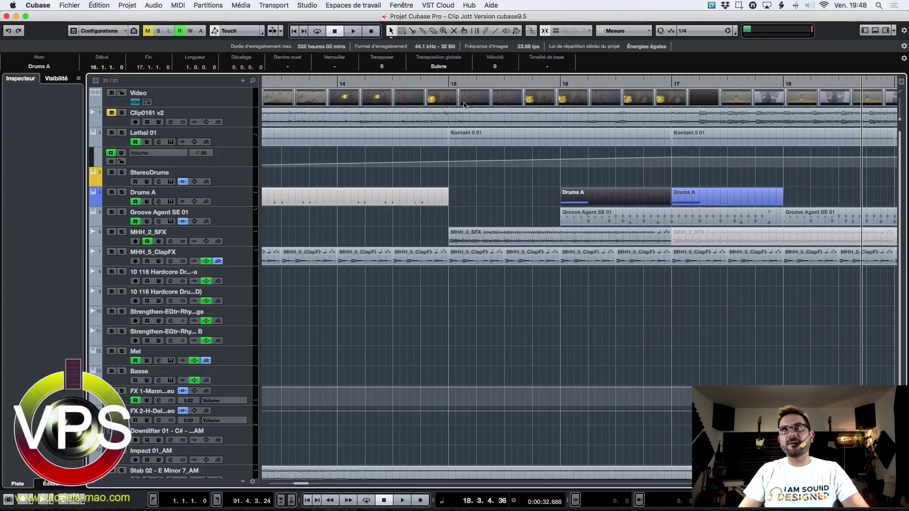
mouse_move(571, 189)
mouse_down()
mouse_move(507, 188)
mouse_move(584, 191)
mouse_move(570, 189)
mouse_up()
click(614, 28)
click(637, 46)
click(683, 30)
click(697, 57)
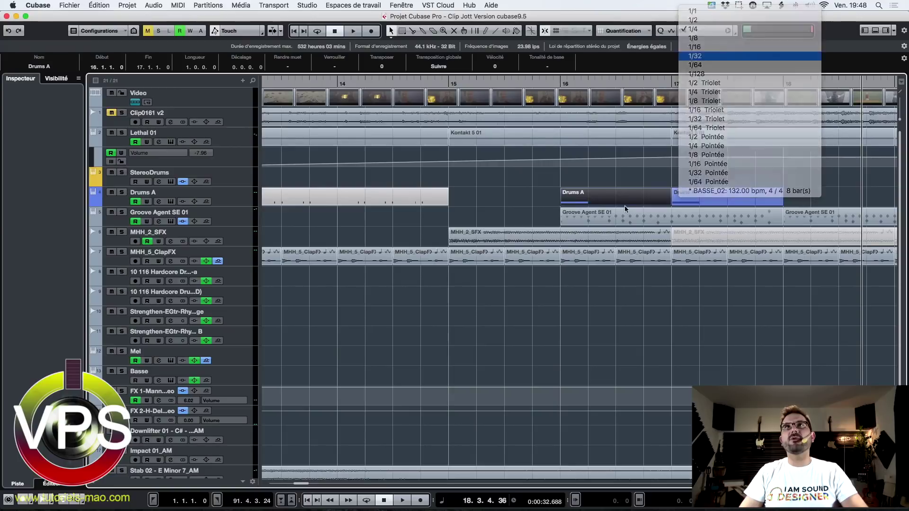
Try to shift the Drums A part at bar 16 on the 1/32 grid and examine the grid at different zoom levels
mouse_move(592, 198)
mouse_down()
mouse_move(559, 194)
mouse_move(590, 194)
mouse_up()
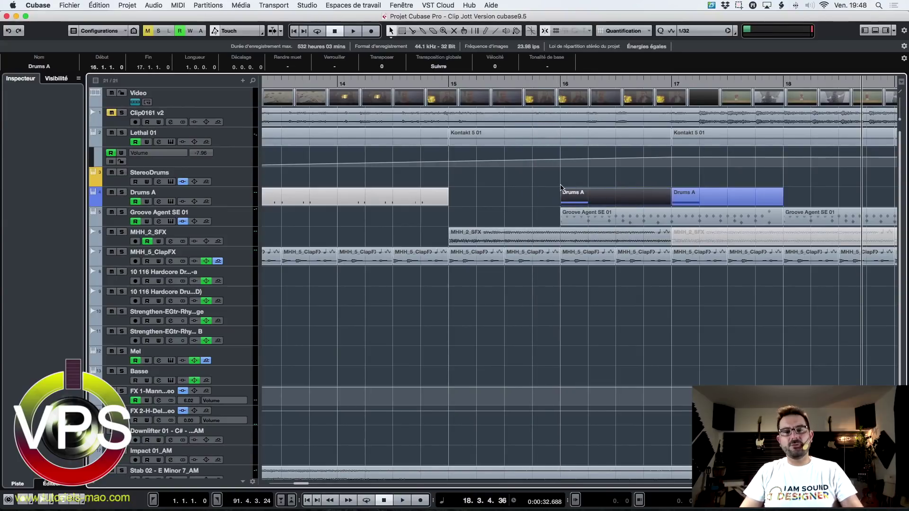
scroll(560, 187, up, 5)
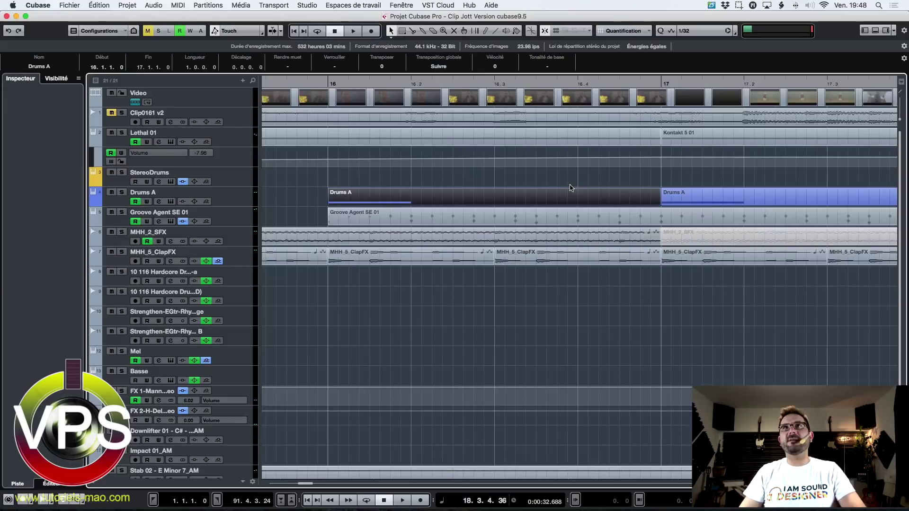
scroll(543, 220, left, 6)
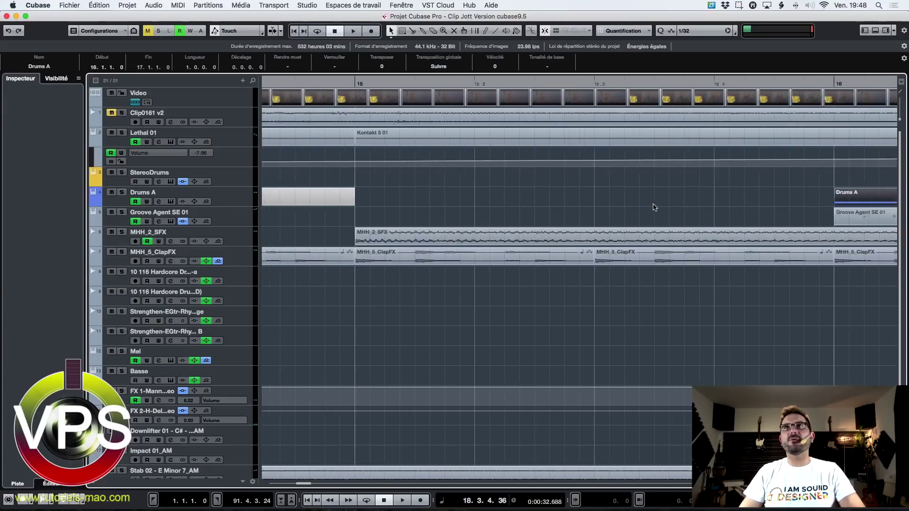
scroll(662, 206, right, 2)
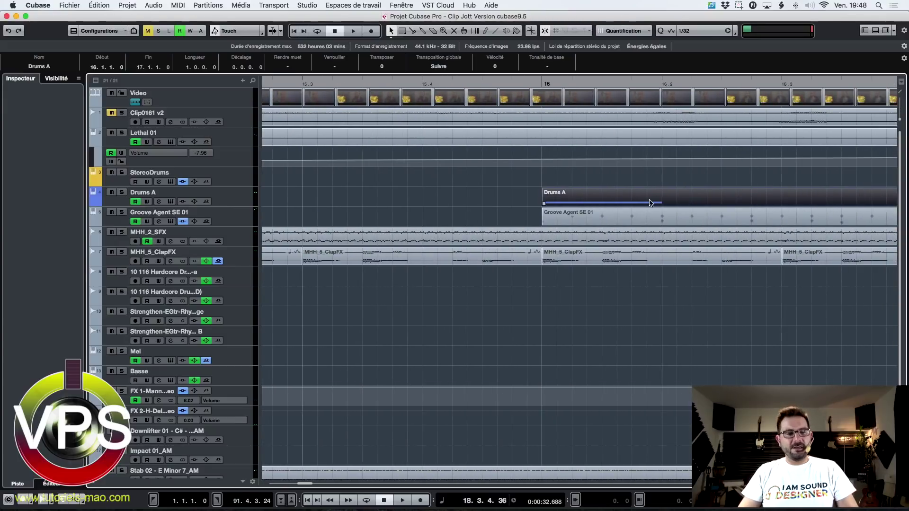
scroll(650, 203, down, 6)
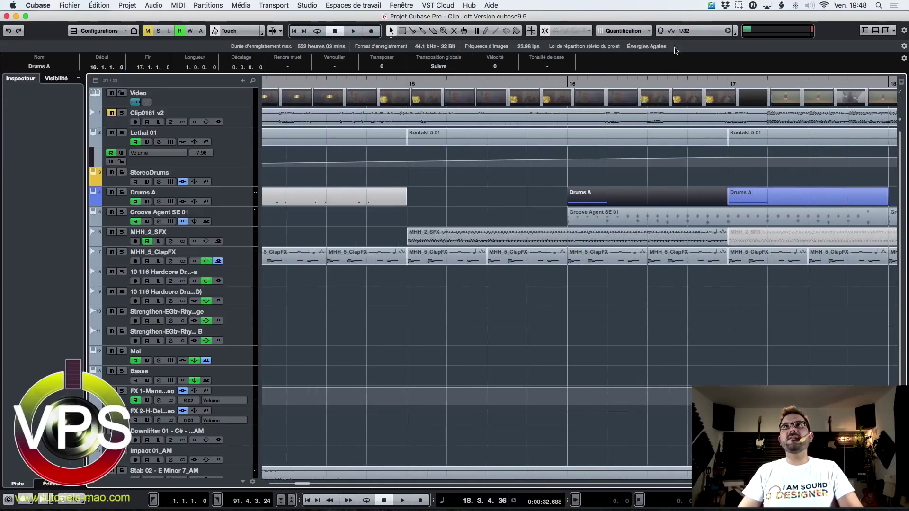
Set the grid type to Adapter au zoom and place the playhead at bar 17
click(652, 31)
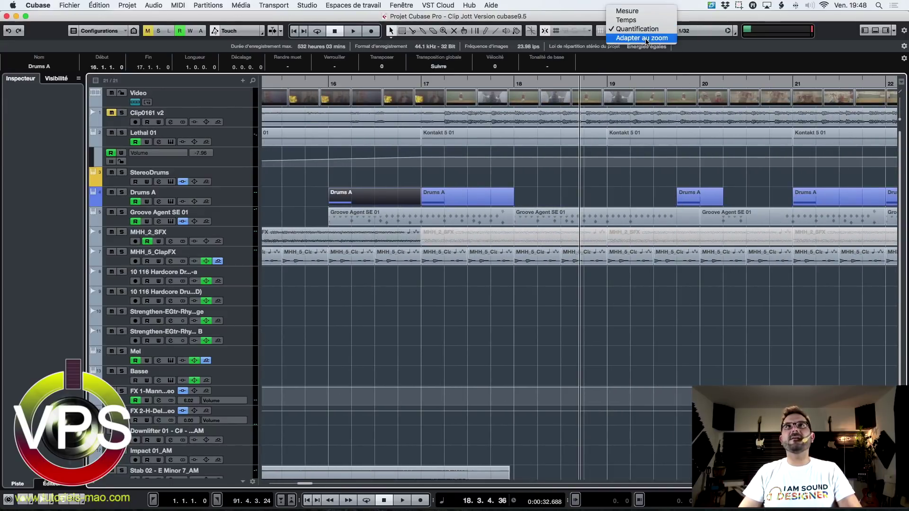
click(646, 38)
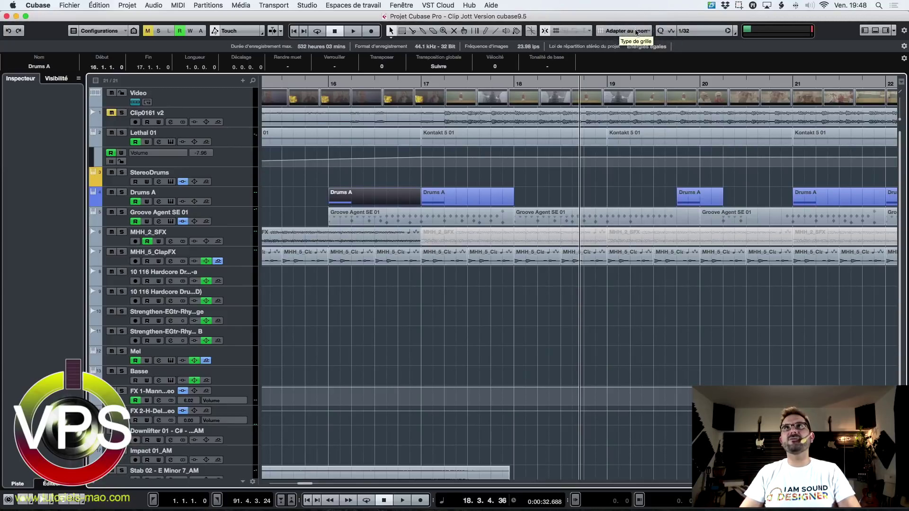
click(423, 82)
scroll(424, 187, left, 10)
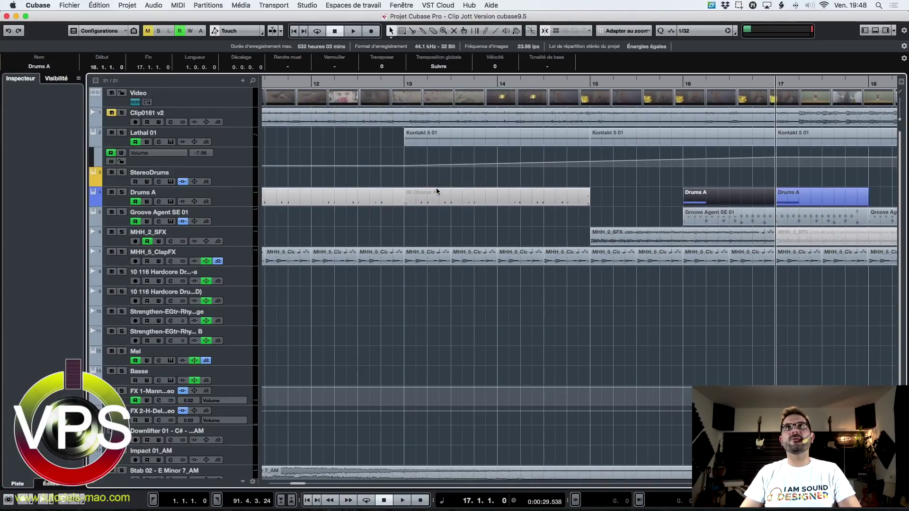
scroll(436, 188, right, 4)
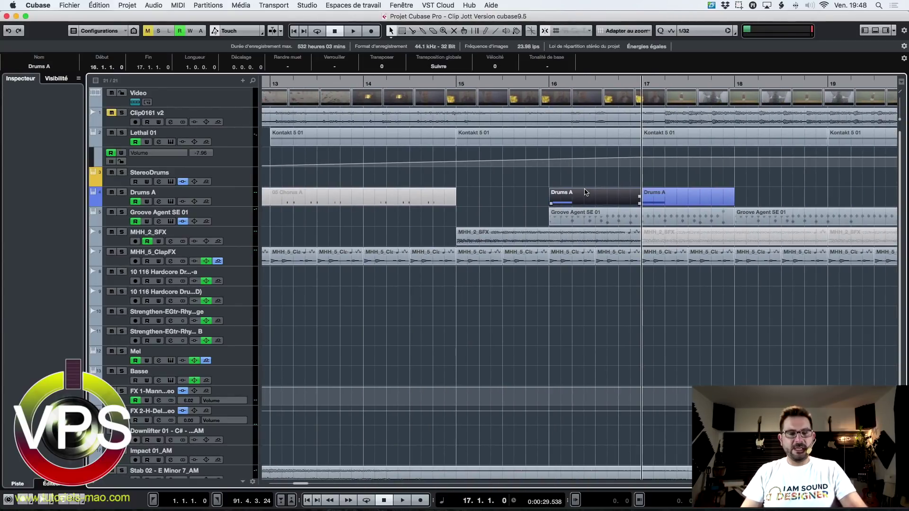
key(g)
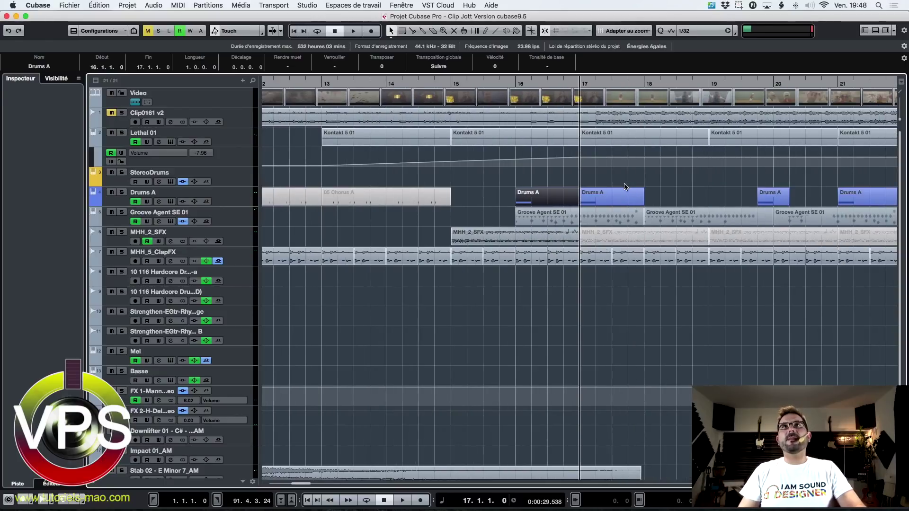
key(h)
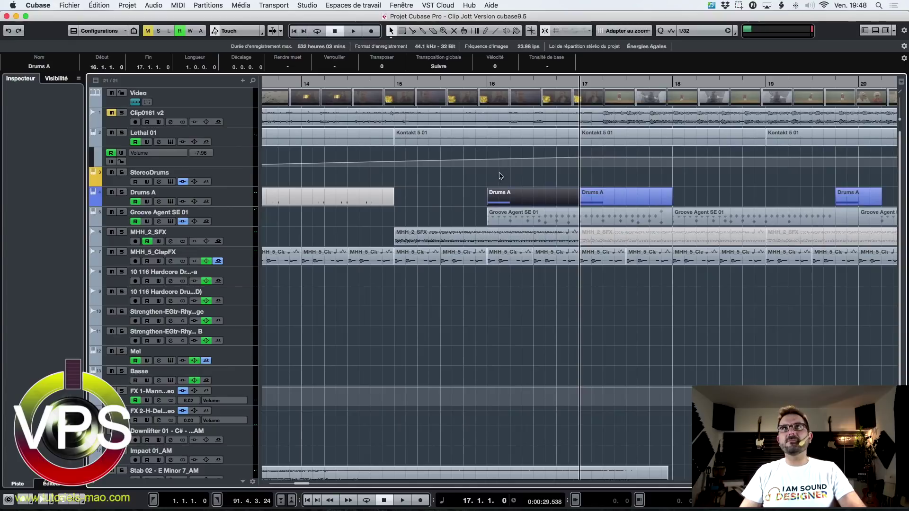
Place the playhead at bar 16 and try to shift the Drums A part starting there
click(486, 84)
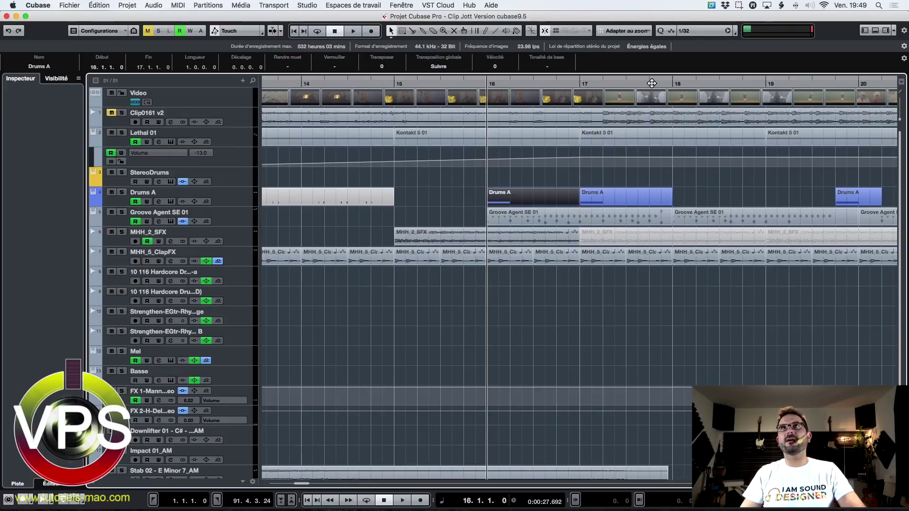
click(529, 197)
mouse_move(531, 198)
mouse_down()
mouse_move(523, 195)
mouse_move(531, 198)
mouse_up()
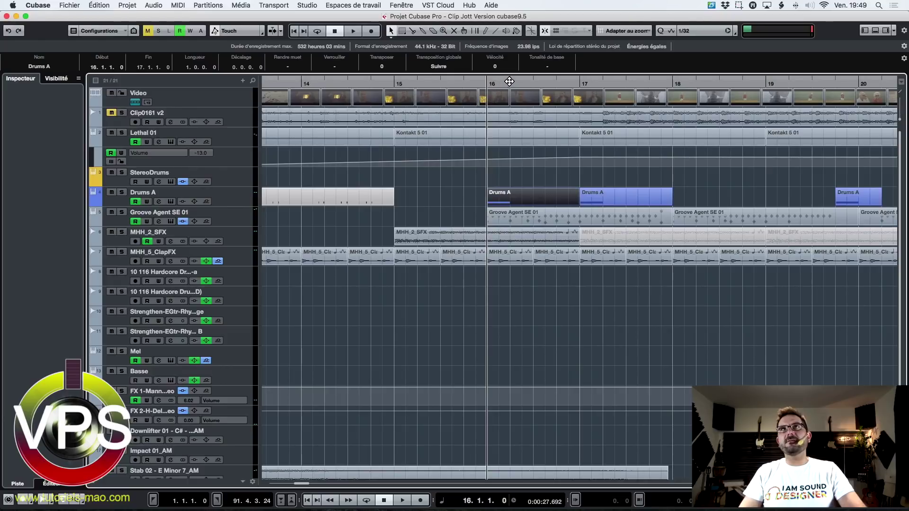
drag(517, 193, 524, 199)
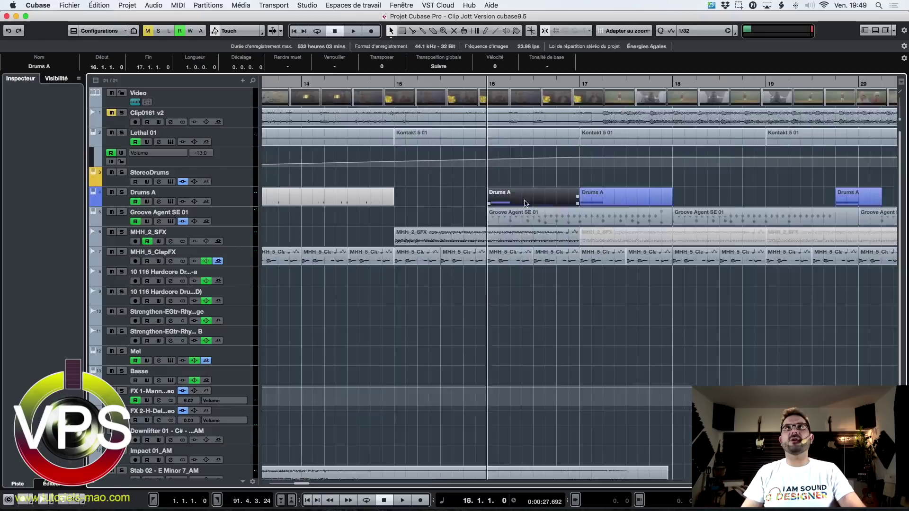
Move the Drums A part at bar 16 slightly later, to start at 16.1.1.30
key(g)
drag(591, 198, 625, 202)
key(h)
key(h)
key(h)
key(h)
key(h)
key(h)
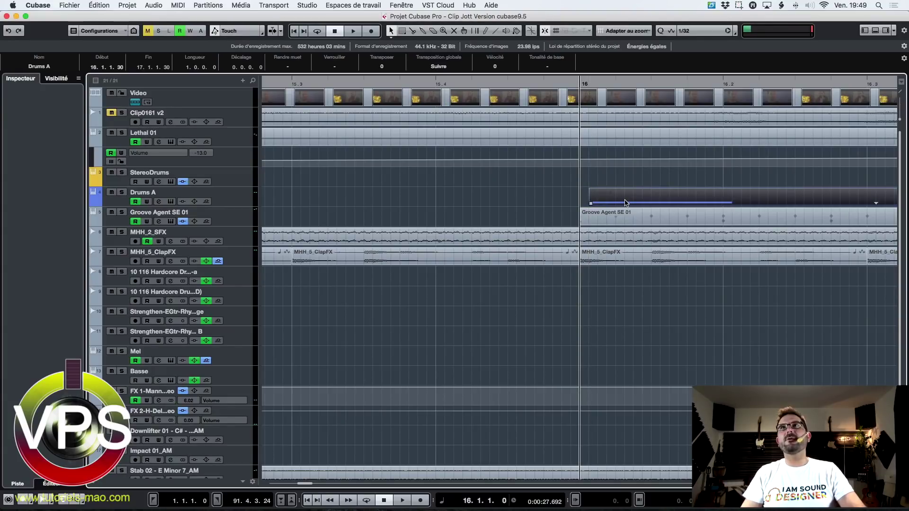
key(h)
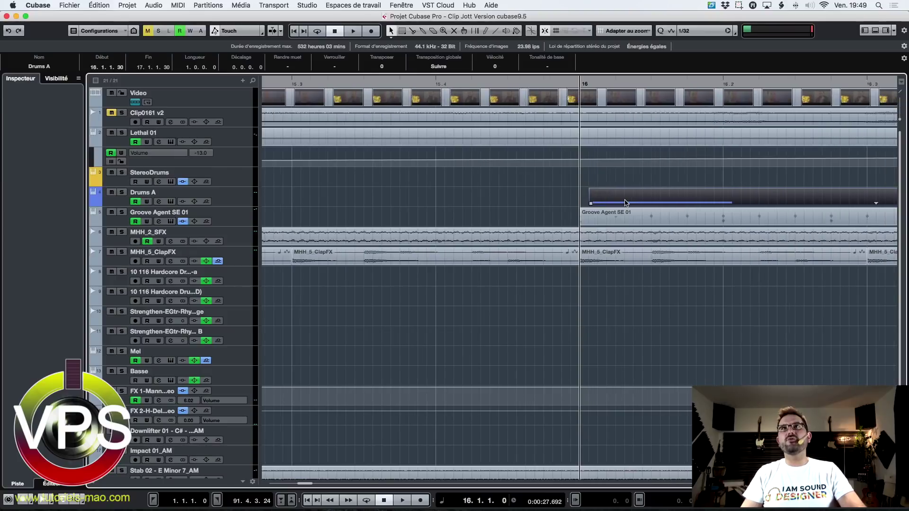
key(h)
key(h)
Move the Drums A part back to start at 16.1.1.0
key(g)
key(g)
key(g)
drag(638, 198, 625, 198)
Examine how the grid around the Drums A part at bar 16 adapts between wide and very close horizontal zoom levels
key(g)
key(g)
key(g)
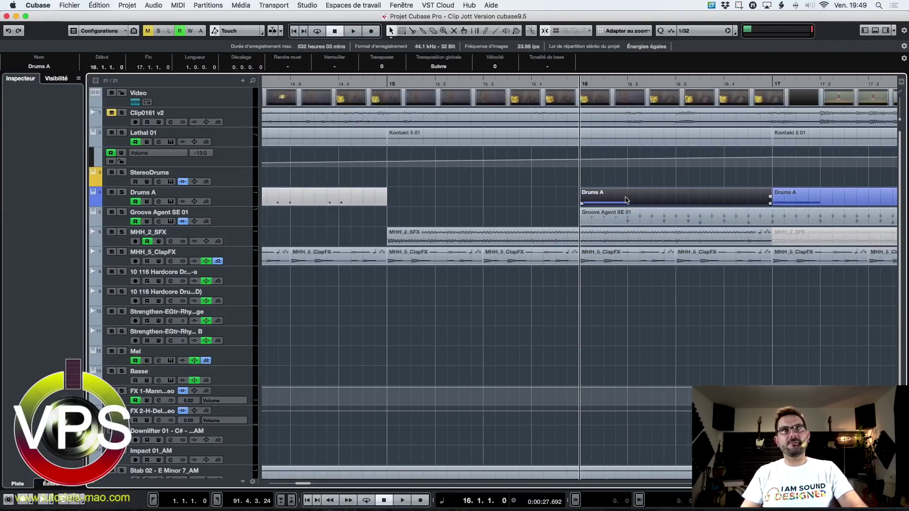
key(g)
key(g)
key(g)
key(g)
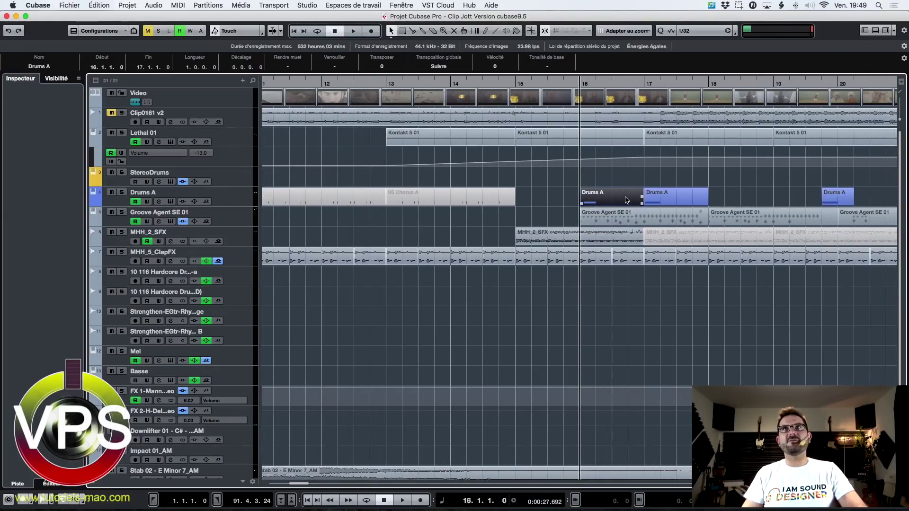
key(h)
key(h)
key(h)
key(h)
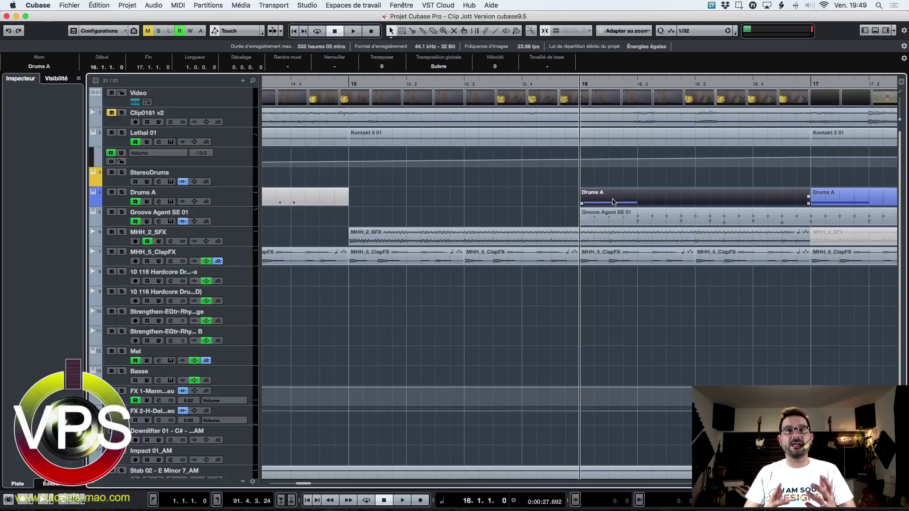
key(h)
key(h)
key(h)
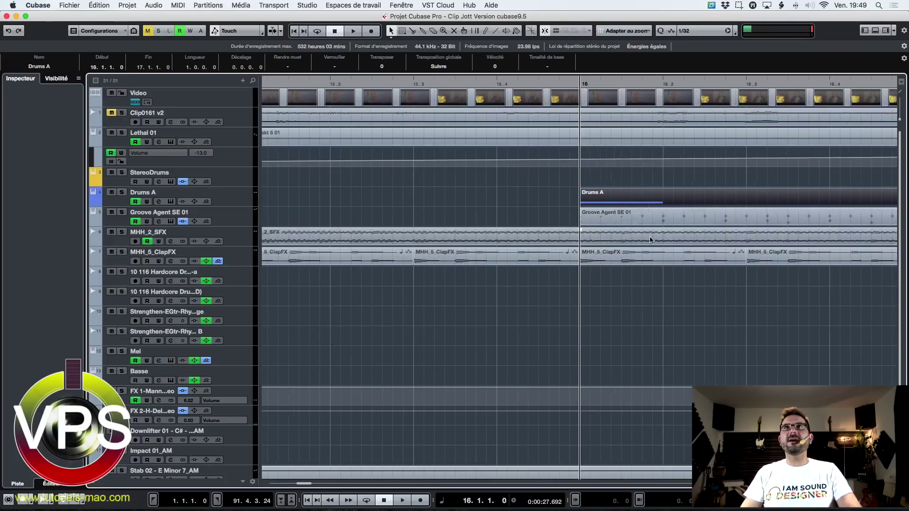
scroll(629, 237, right, 2)
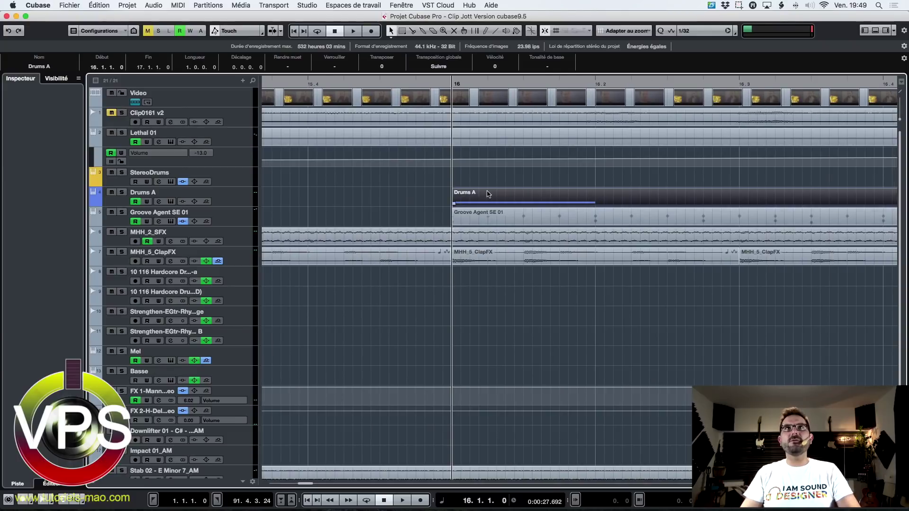
key(h)
key(h)
key(h)
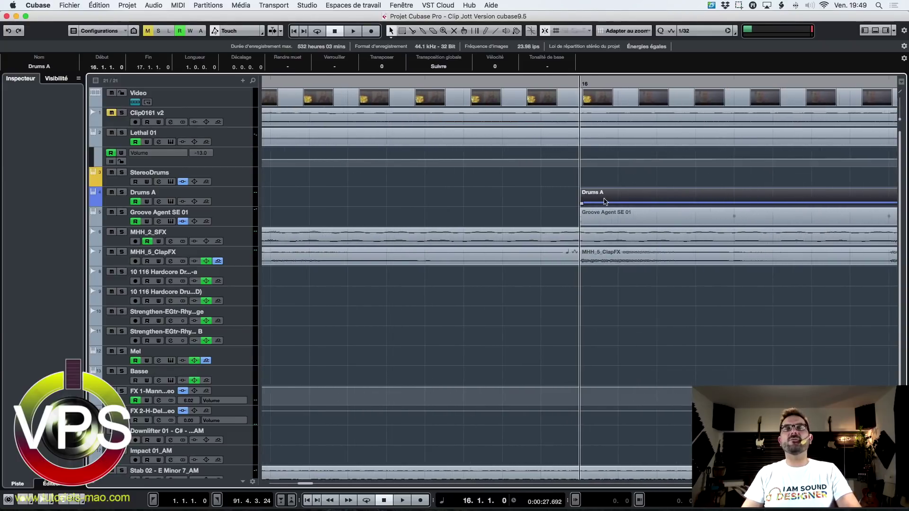
key(g)
key(g)
key(g)
key(g)
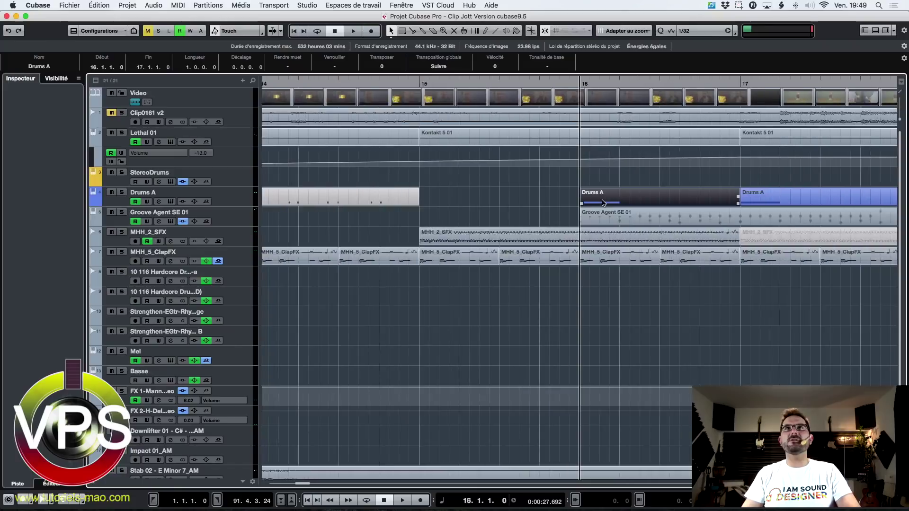
key(g)
Play the passage into bar 16, stop playback, and select the MHH_2_SFX clip at bar 15
key(space)
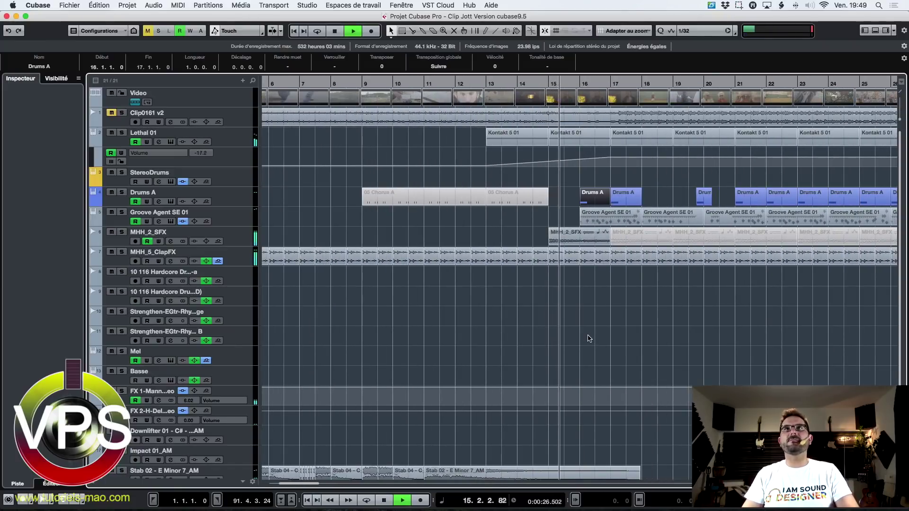
key(space)
click(559, 235)
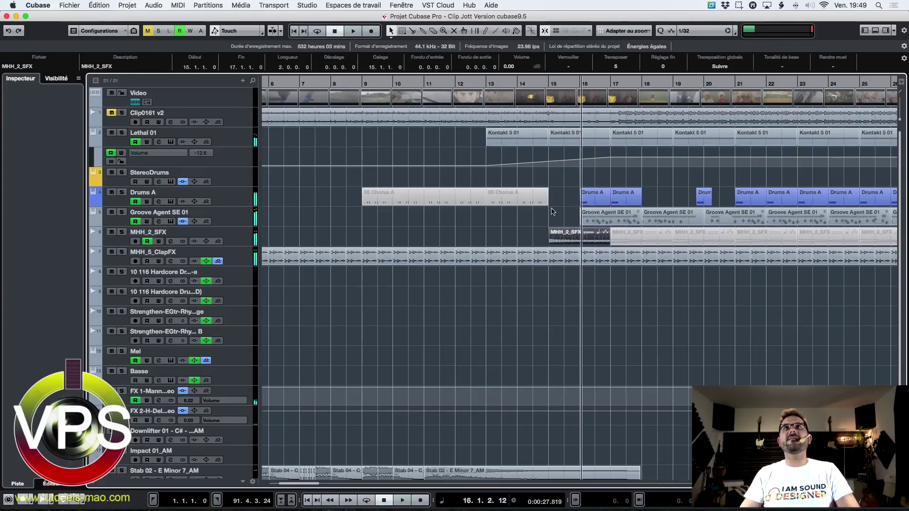
drag(549, 84, 549, 88)
mouse_move(567, 236)
mouse_down()
mouse_move(550, 238)
mouse_move(582, 232)
mouse_up()
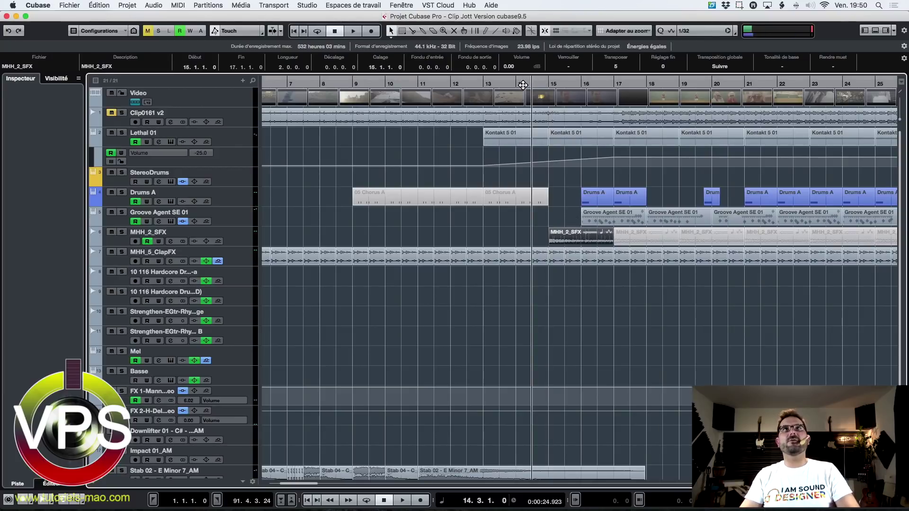
Move the MHH_2_SFX clip at bar 15 to start at 14.3.1.0 and return it to 15.1.1.0
click(516, 85)
click(528, 86)
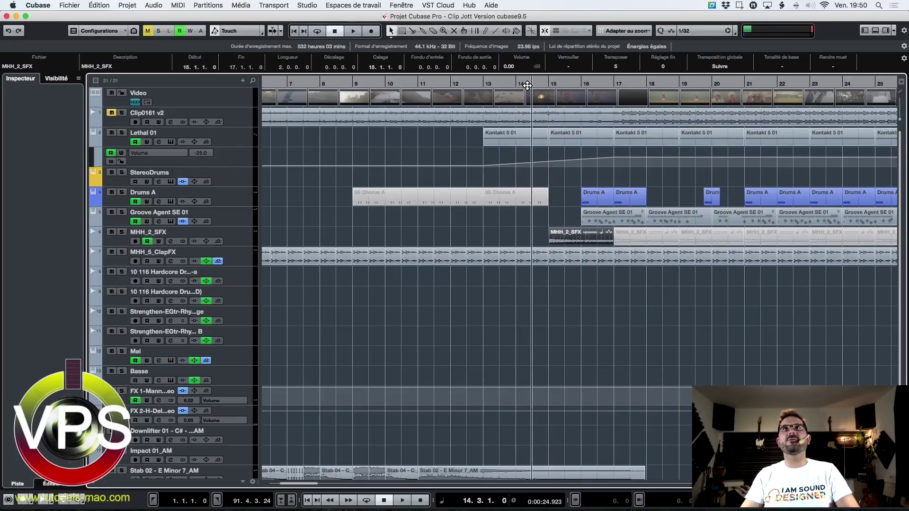
click(520, 86)
drag(529, 86, 548, 86)
click(594, 84)
click(613, 86)
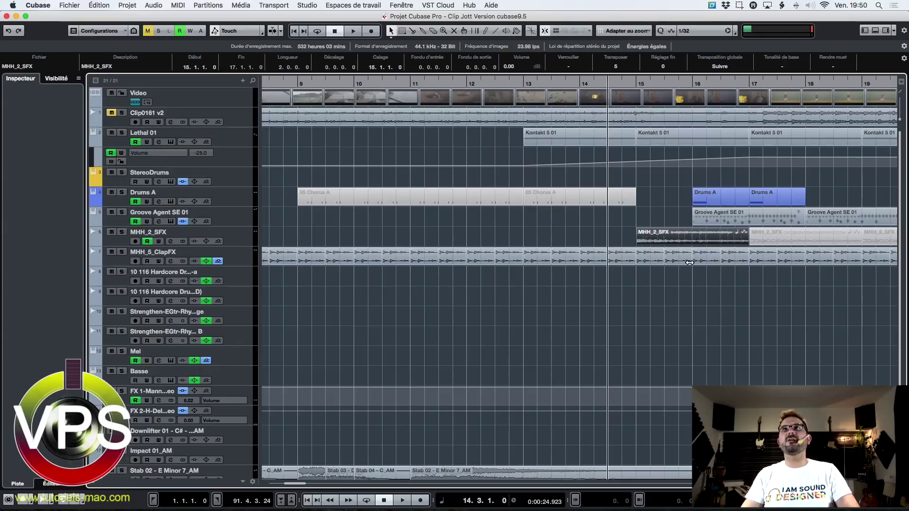
drag(676, 237, 648, 239)
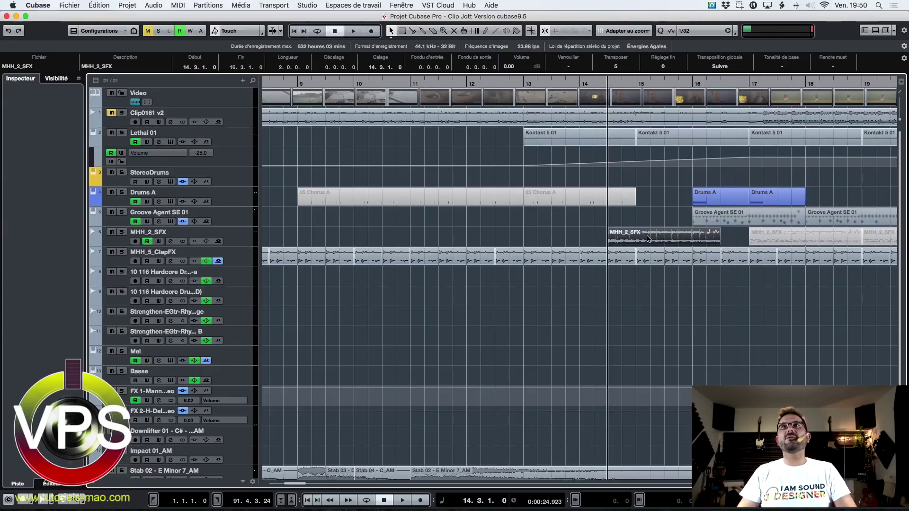
drag(645, 237, 676, 239)
Audition the MHH_2_SFX clip in the full mix, and again from bar 15 with its track soloed
key(space)
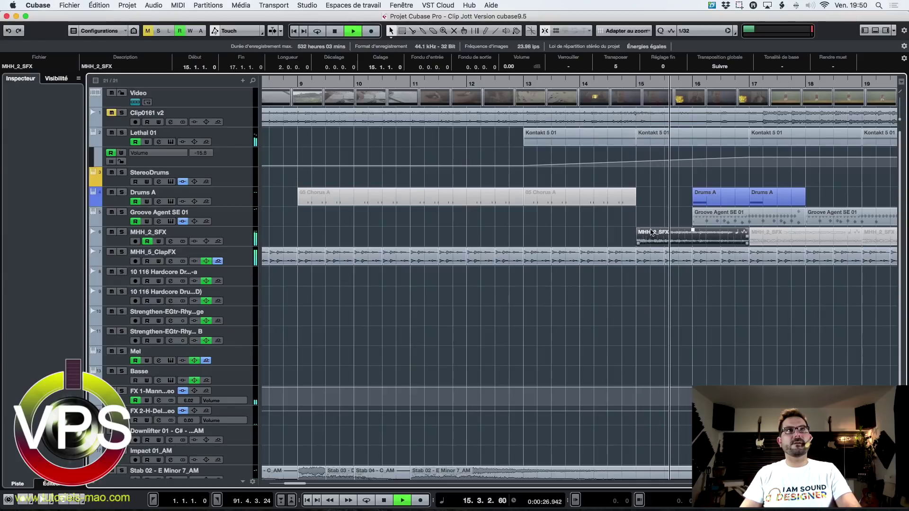
key(space)
click(122, 232)
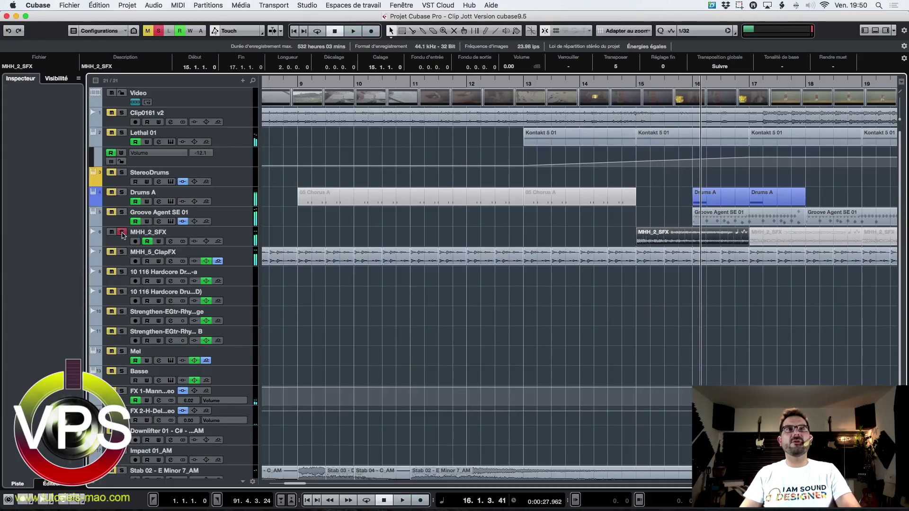
click(643, 86)
key(space)
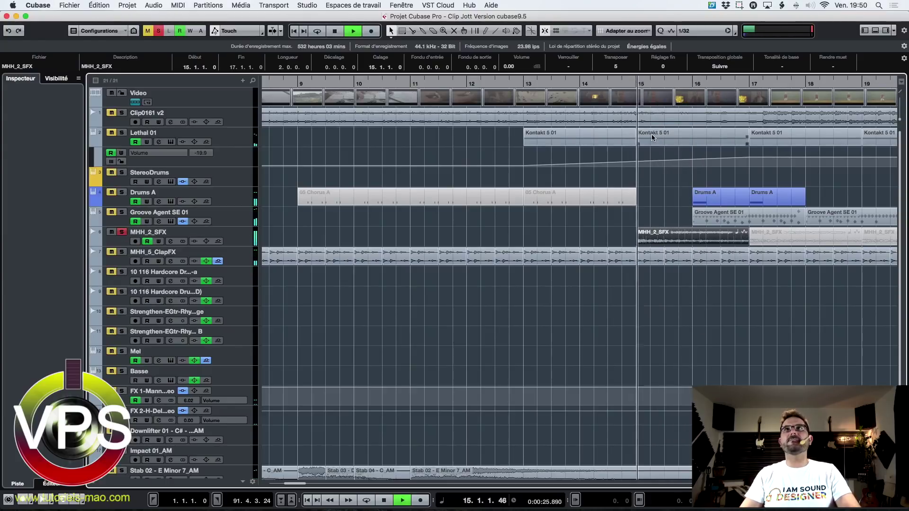
key(space)
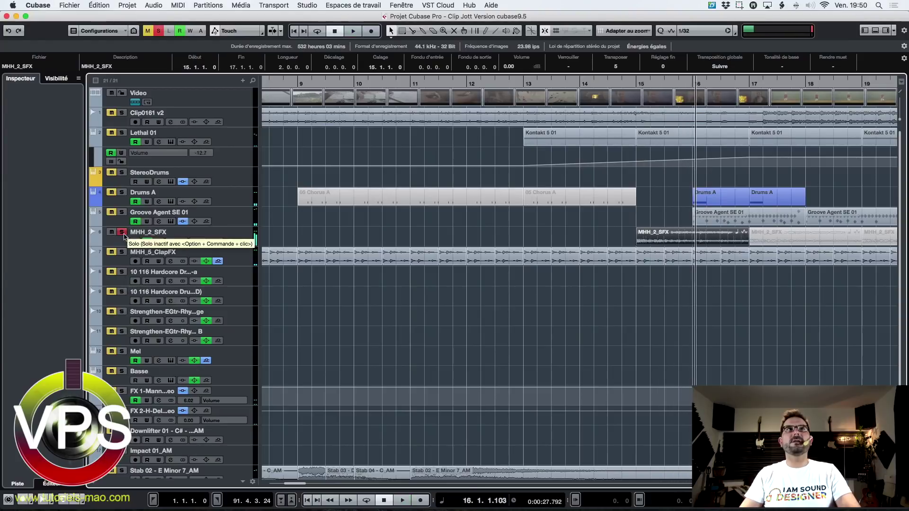
Unsolo the MHH_2_SFX track and place the project cursor at 14.4.3.0
click(122, 232)
key(h)
key(h)
key(h)
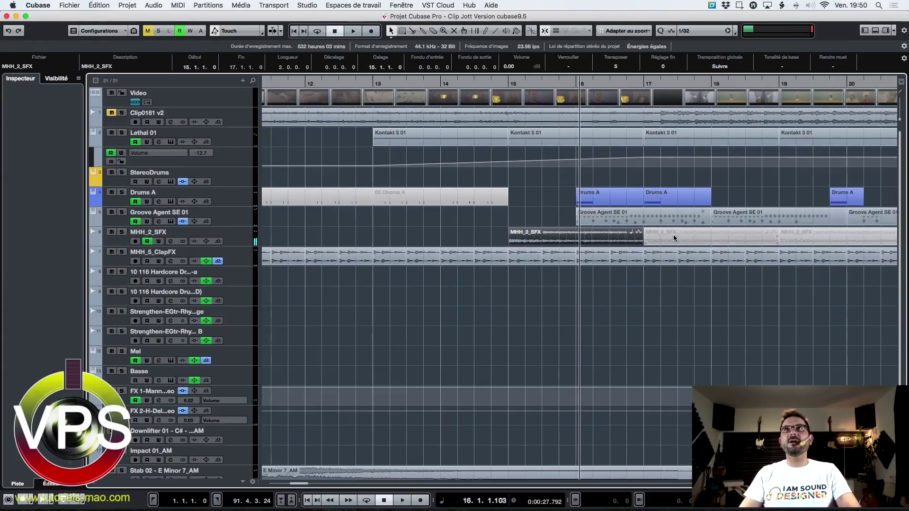
key(g)
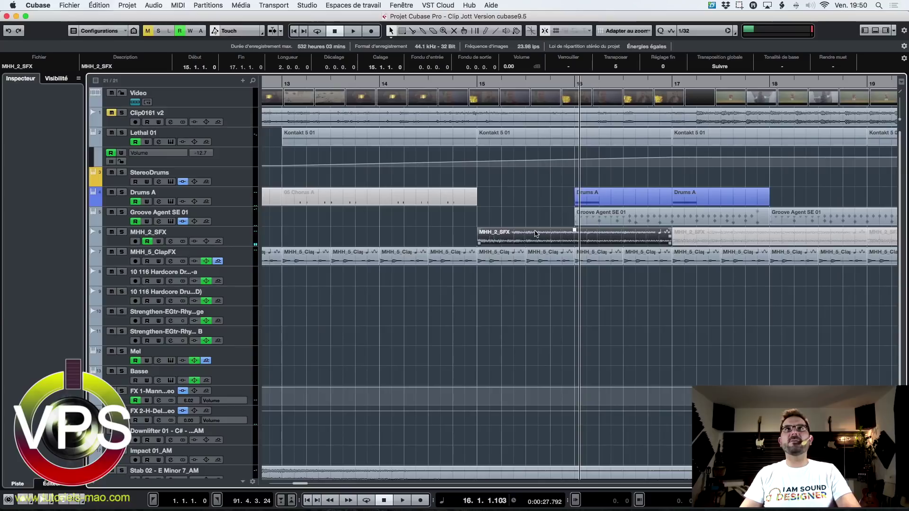
click(463, 83)
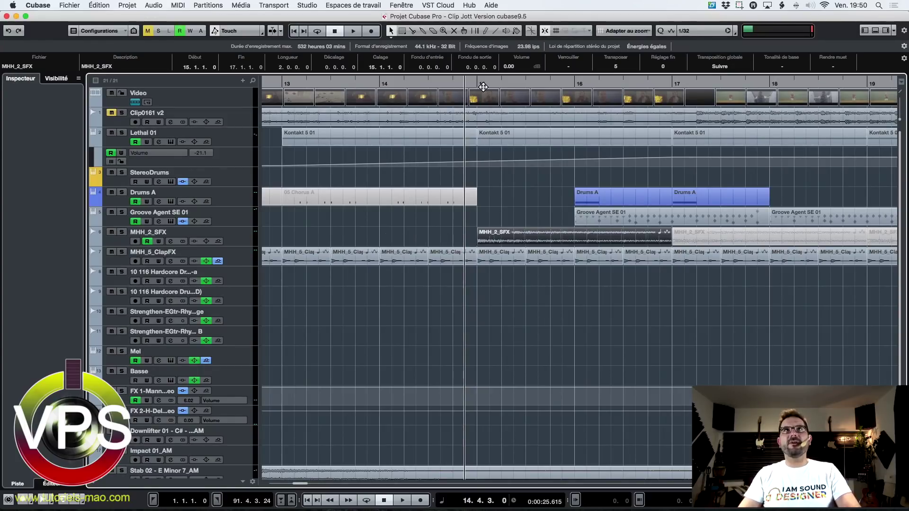
Move the MHH_2_SFX clip at bar 15 to start at 14.4.4.0 and audition it from bar 14
drag(483, 87, 650, 242)
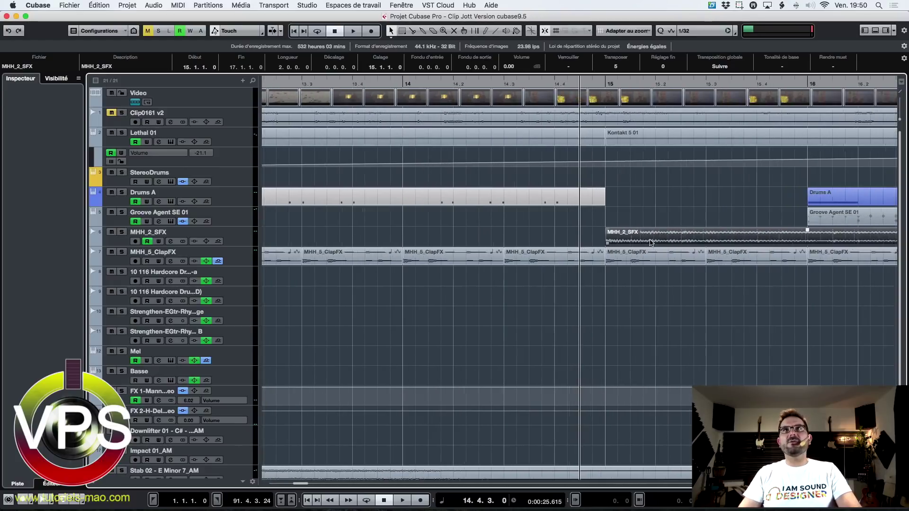
key(h)
key(g)
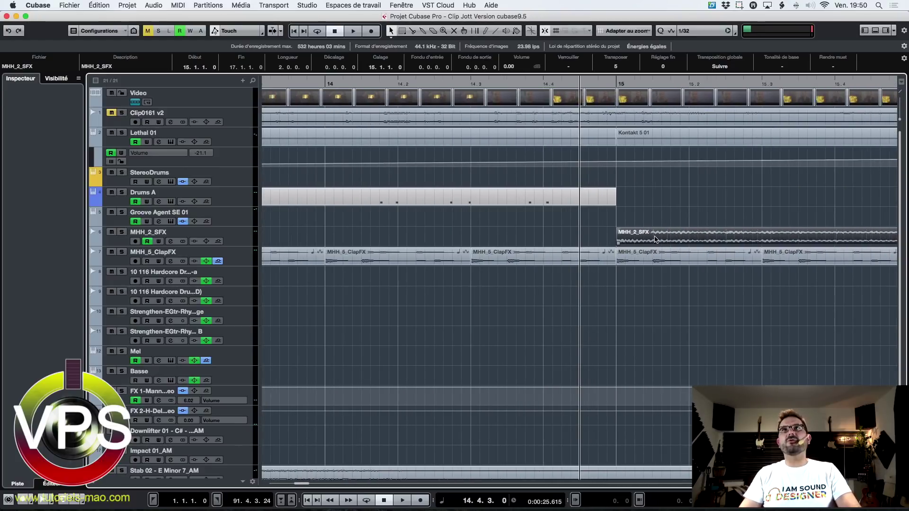
key(g)
drag(655, 239, 644, 232)
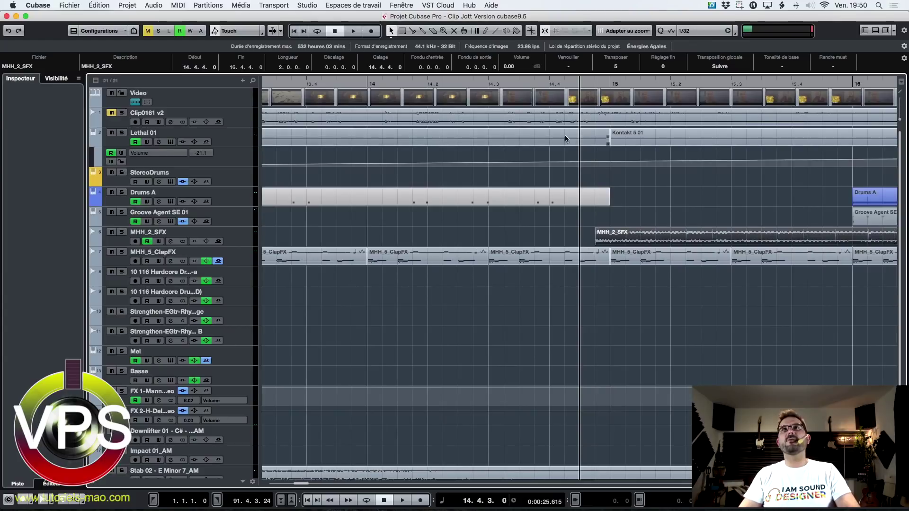
click(371, 81)
key(space)
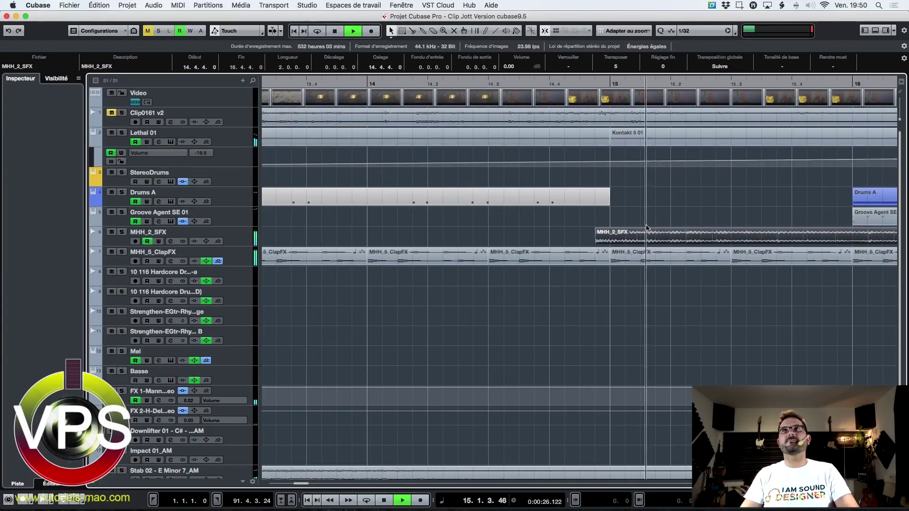
key(space)
Start the MHH_2_SFX clip at 14.4.3.0 with a fade-in of 0.0.1.97 and audition it from 14.1.1.0
drag(639, 246, 609, 235)
click(376, 84)
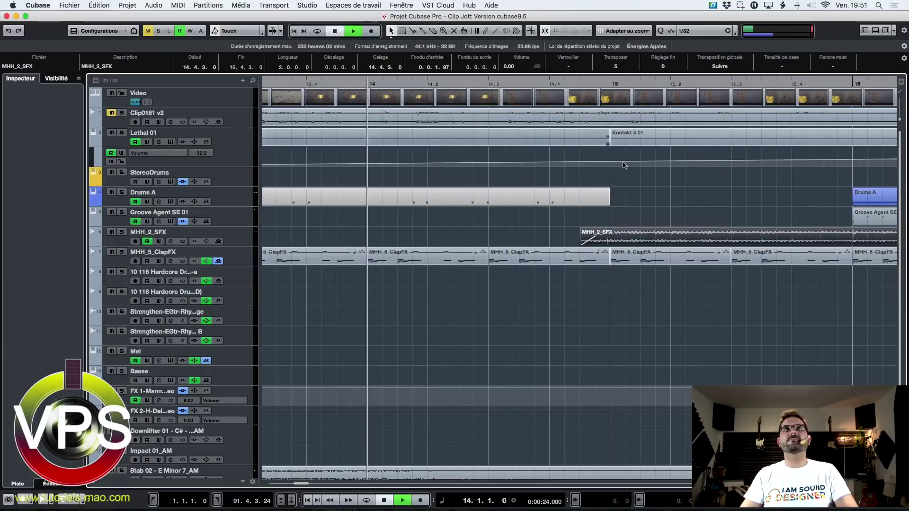
key(space)
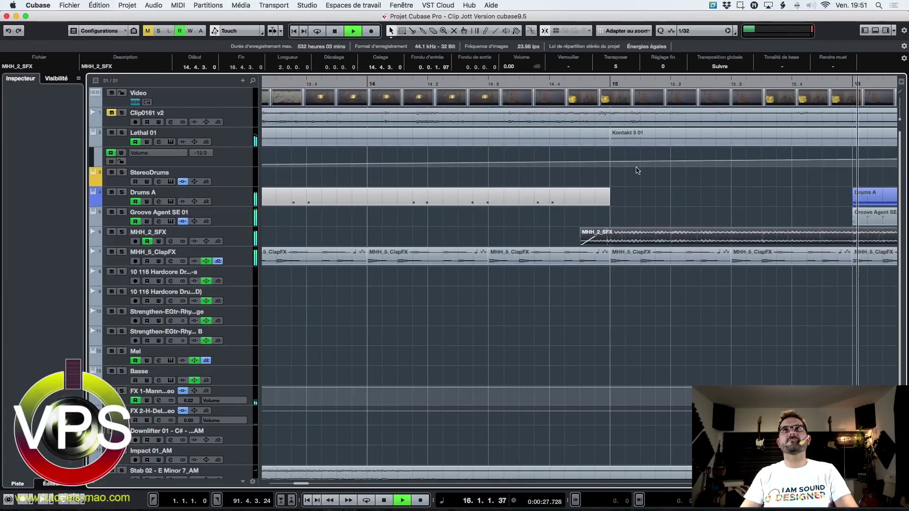
key(space)
Return the MHH_2_SFX clip to start at 15.1.1.0 without a fade-in
key(g)
key(g)
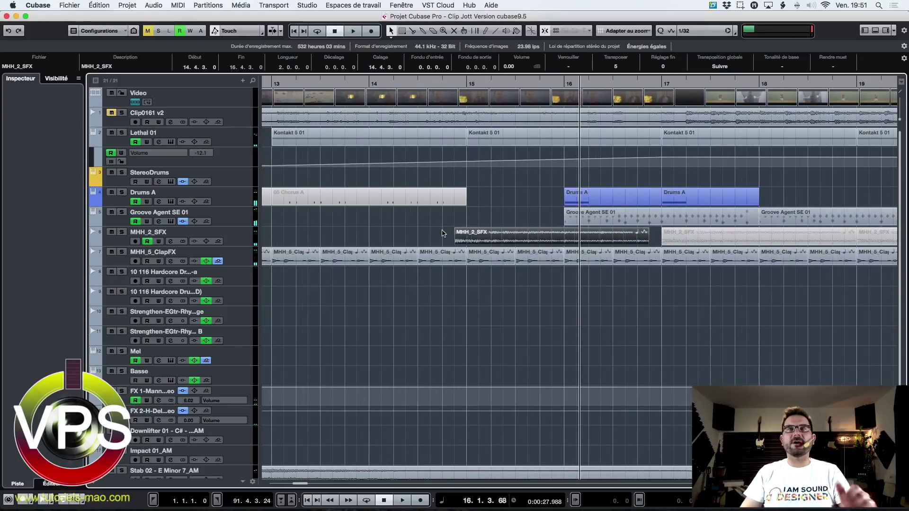
drag(481, 233, 493, 235)
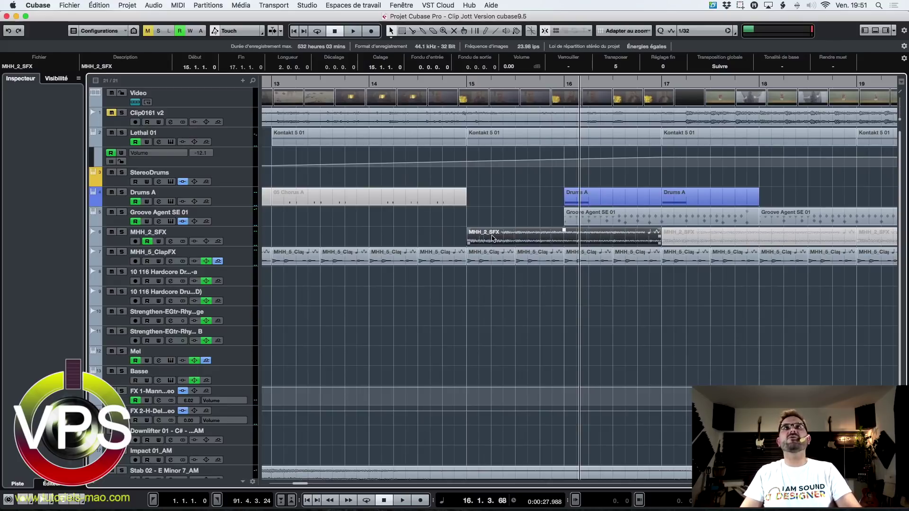
Examine how the grid around the start of the MHH_2_SFX clip at bar 15 adapts across close and wide zoom levels
key(h)
key(h)
key(h)
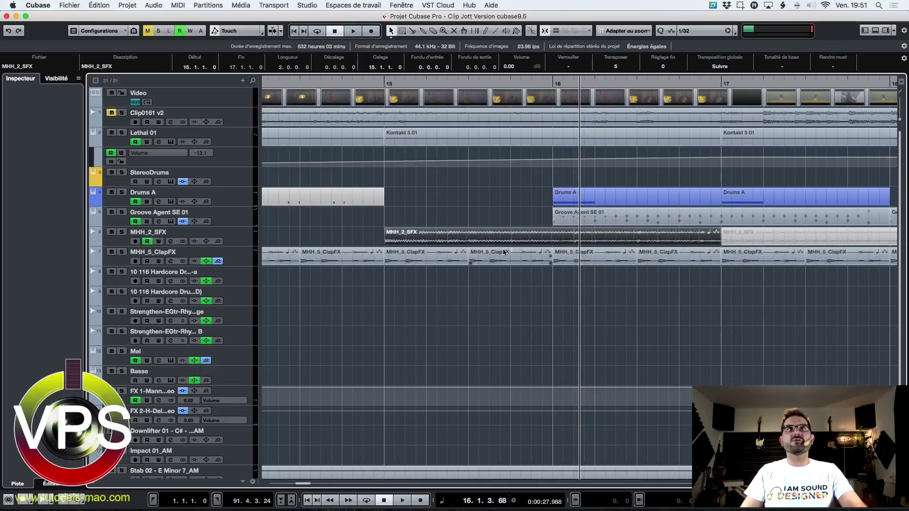
scroll(540, 249, up, 3)
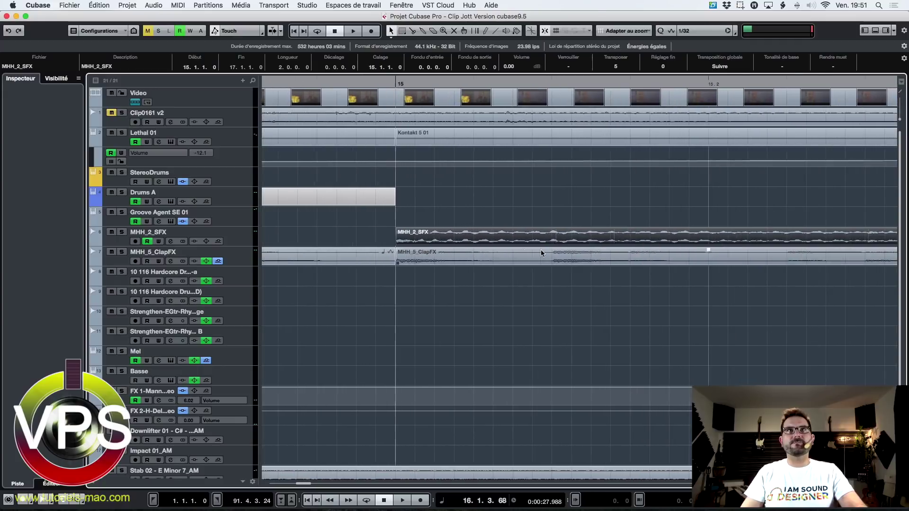
scroll(552, 235, left, 5)
scroll(622, 167, down, 5)
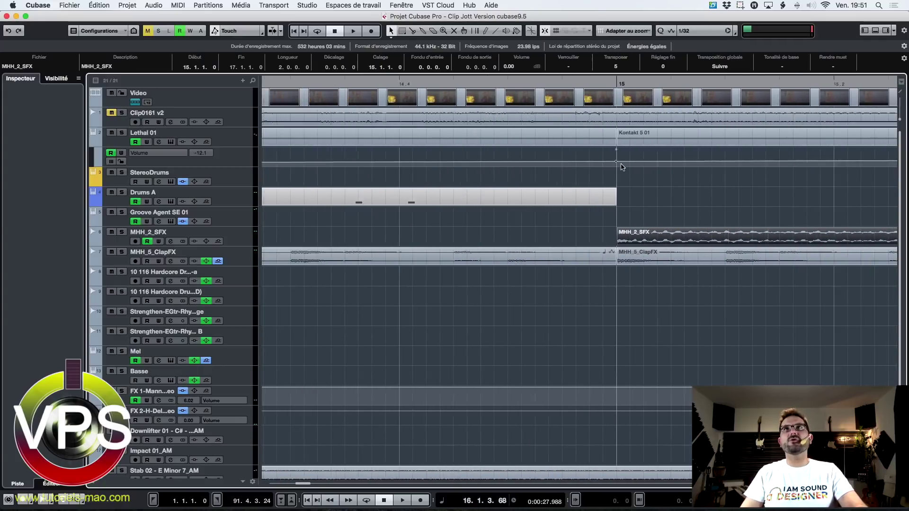
scroll(662, 221, up, 4)
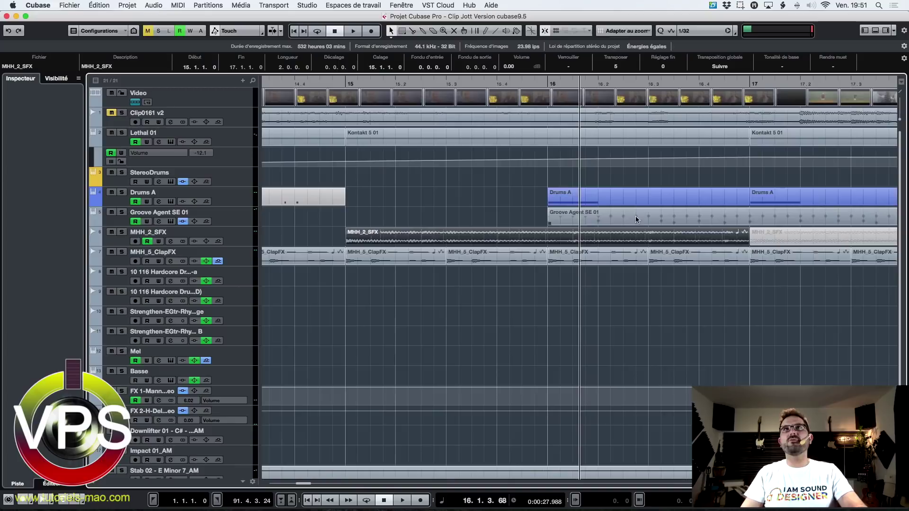
scroll(610, 221, left, 4)
scroll(610, 221, down, 6)
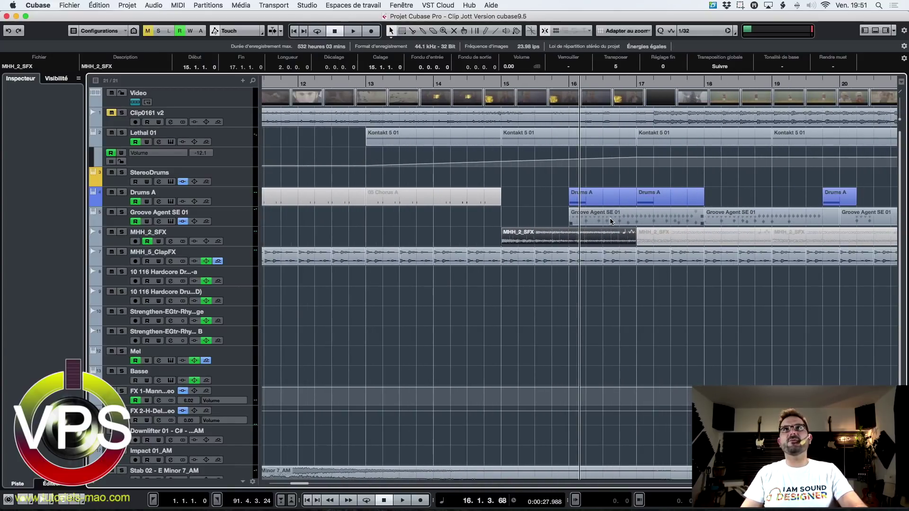
Place the project cursor at 15.1.1.0 and add a fade-in of 0.0.1.93 to the MHH_5_ClapFX clip at bar 15
click(501, 87)
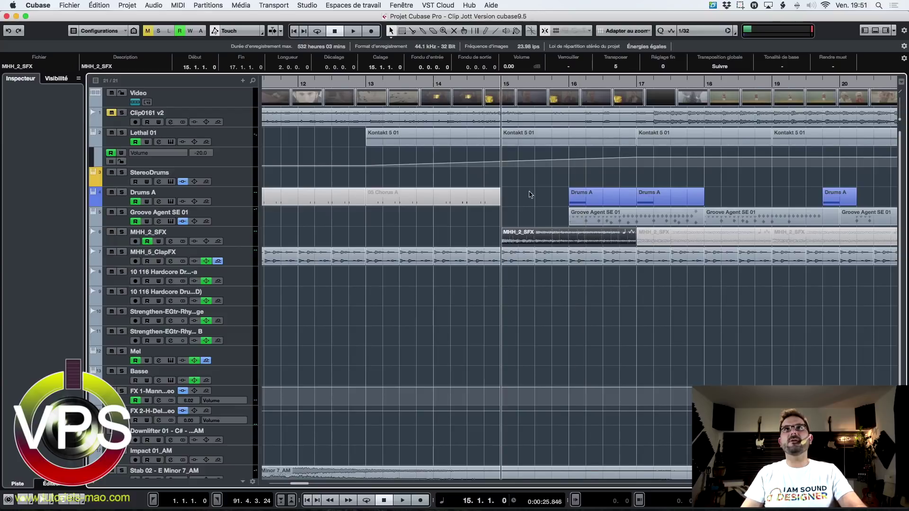
scroll(576, 217, up, 2)
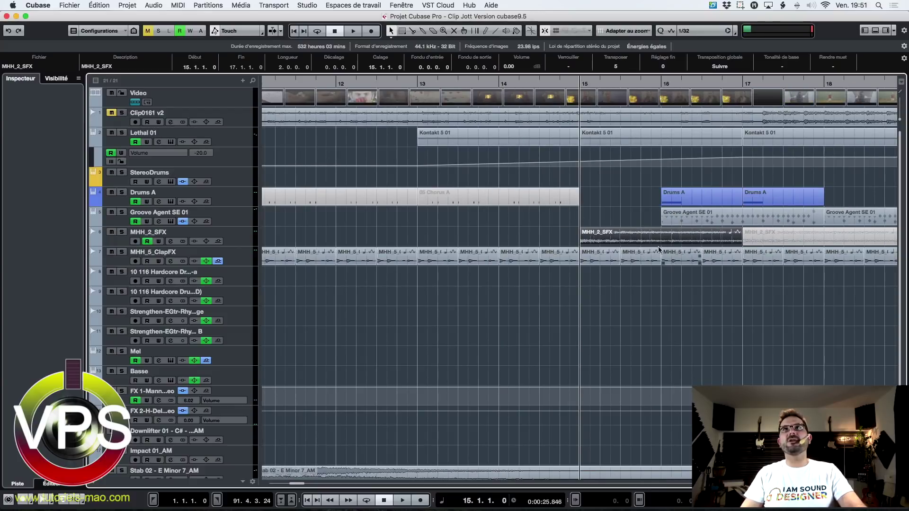
scroll(661, 215, up, 2)
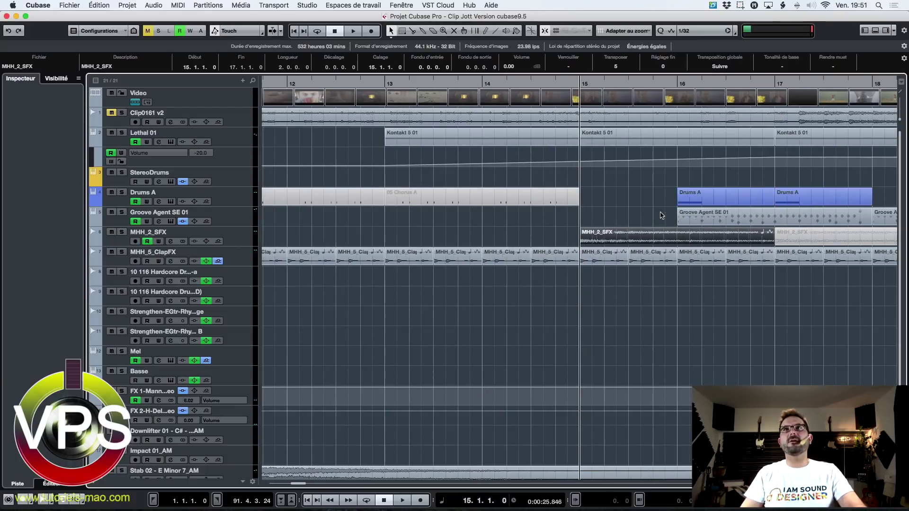
scroll(663, 221, up, 3)
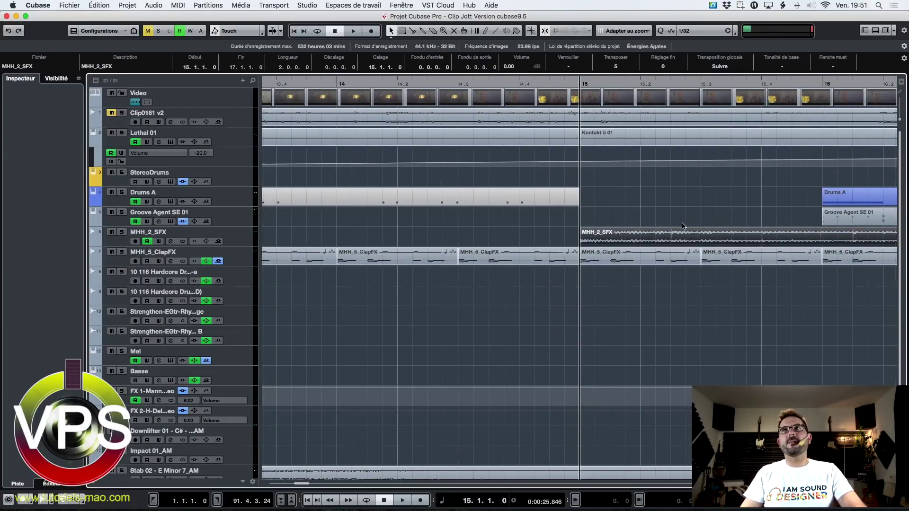
scroll(683, 226, up, 1)
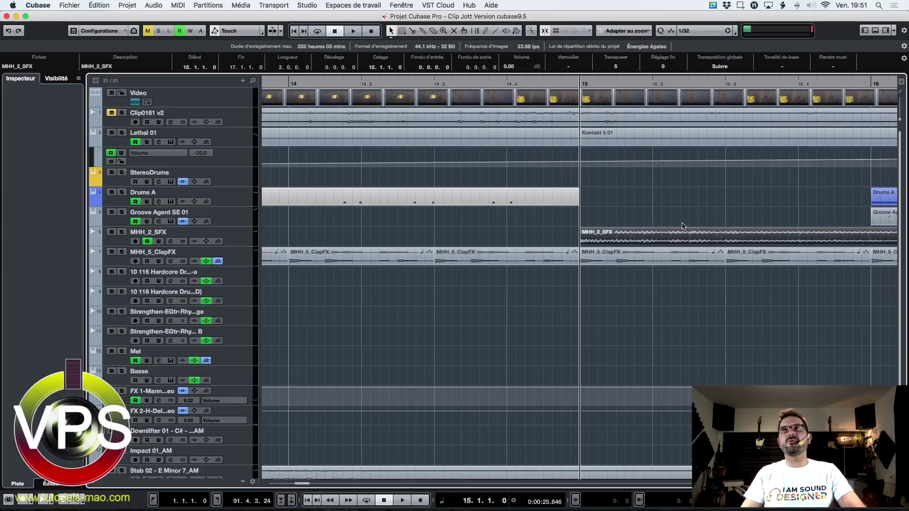
scroll(682, 226, up, 3)
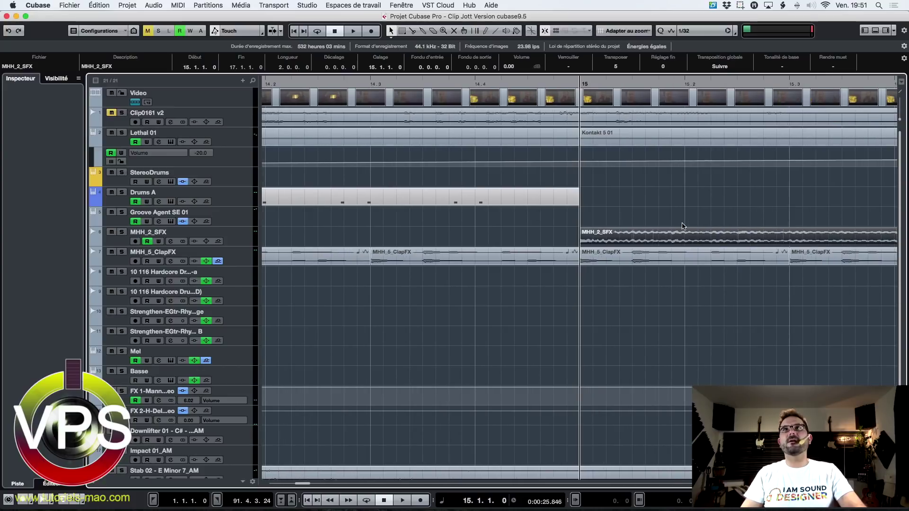
drag(583, 252, 646, 248)
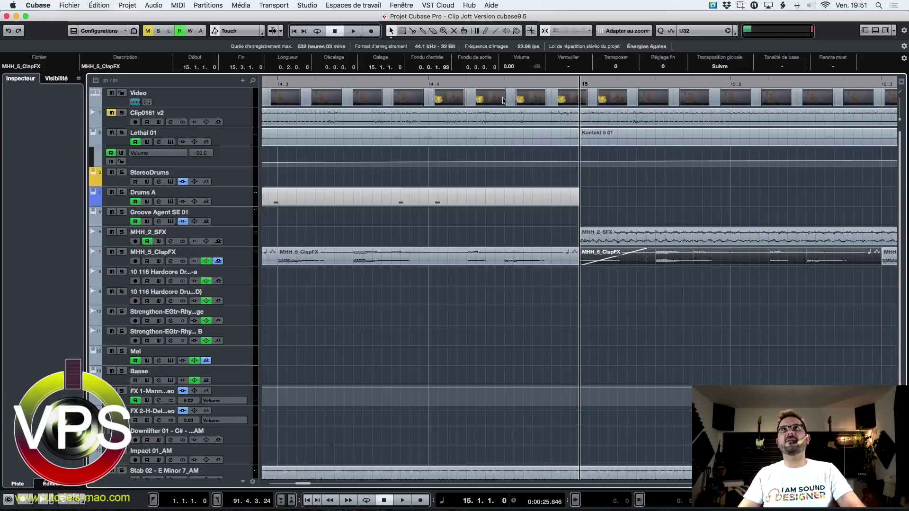
Audition the faded MHH_5_ClapFX clip in the full mix from 14.4.1.0 with cycle playback off
key(KP_Divide)
click(430, 81)
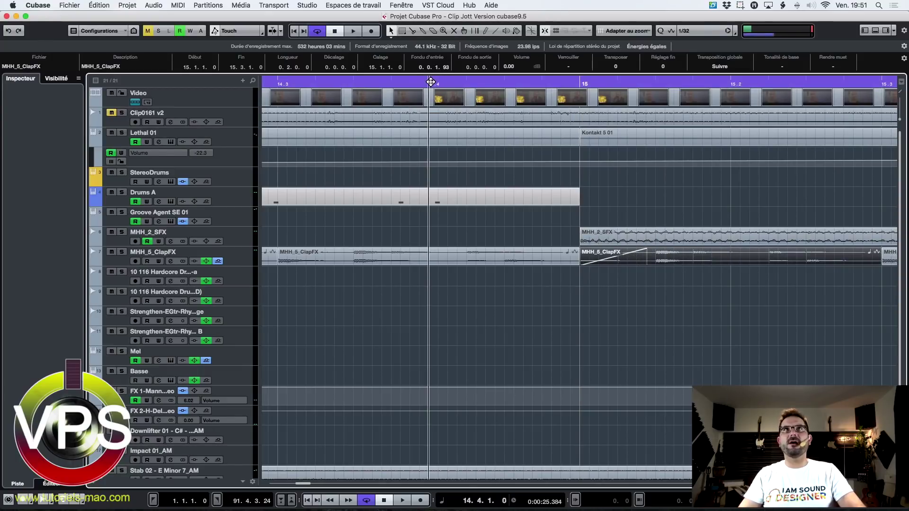
key(KP_Divide)
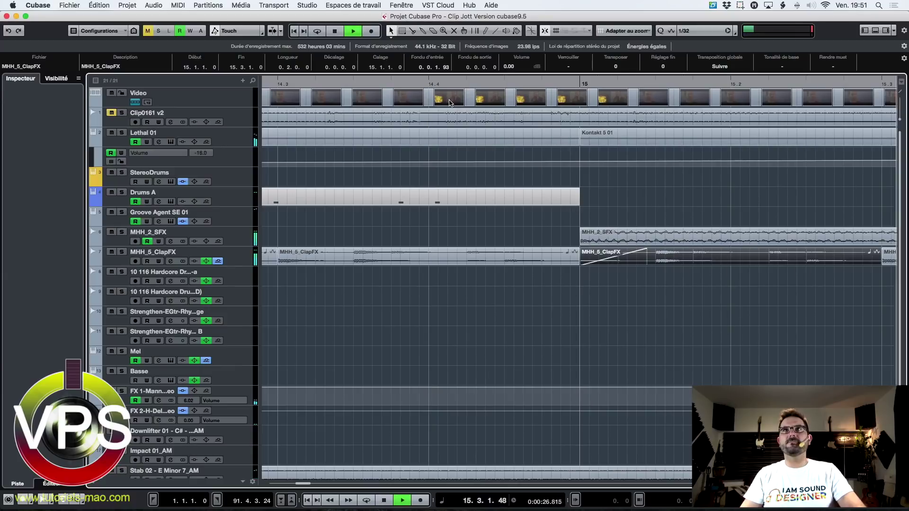
key(space)
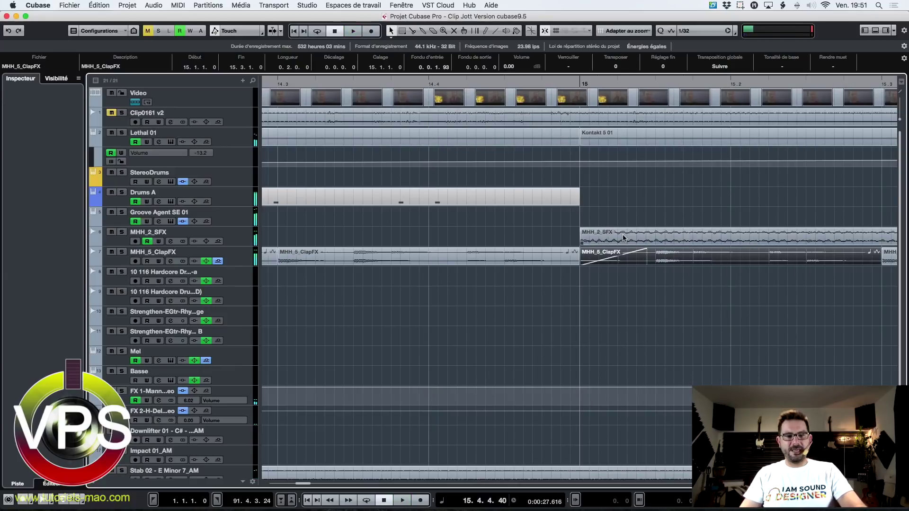
Remove the fade-in from the MHH_5_ClapFX clip at bar 15 and select the MHH_2_SFX clip above it
key(g)
key(g)
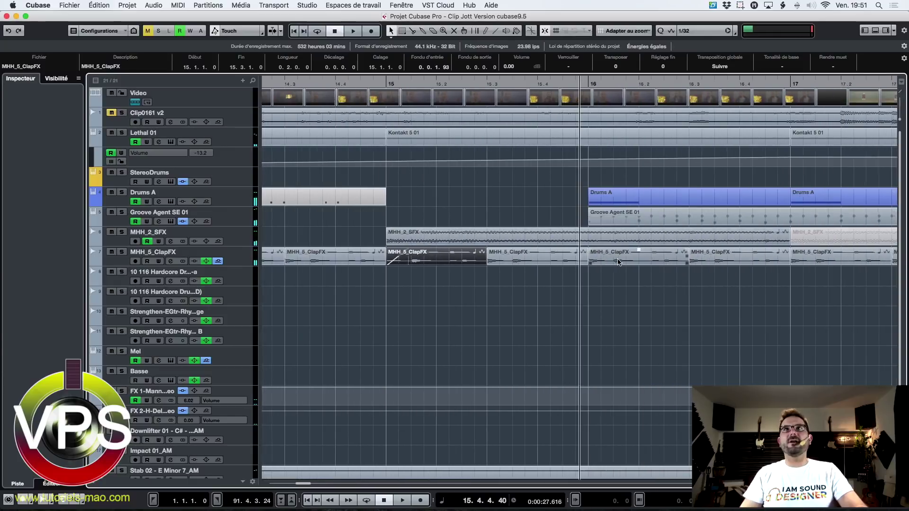
key(g)
key(g)
click(495, 235)
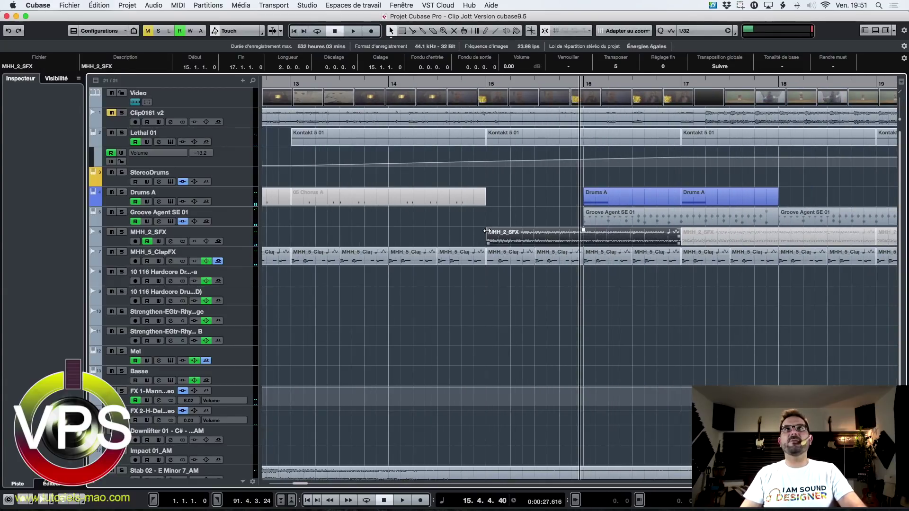
Solo the MHH_2_SFX track and audition its clip from the clip start at bar 15
key(h)
key(h)
key(h)
key(h)
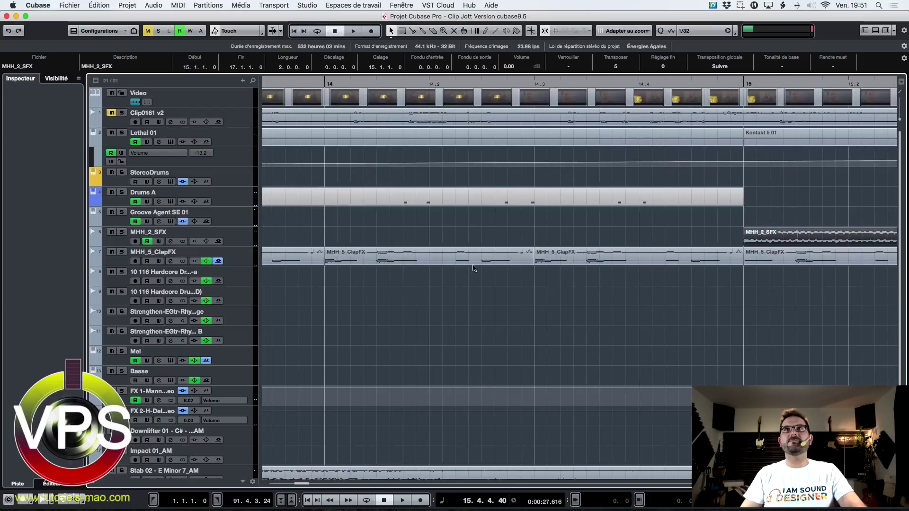
key(h)
key(h)
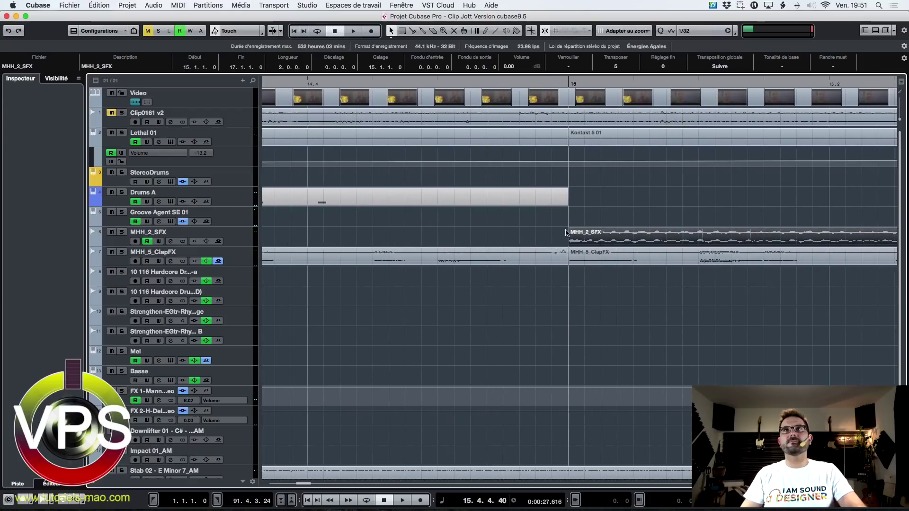
key(l)
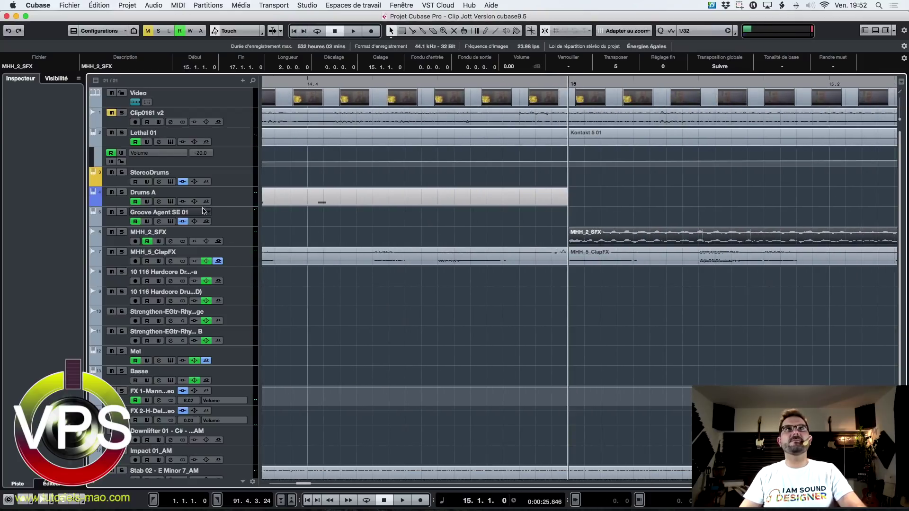
key(s)
key(space)
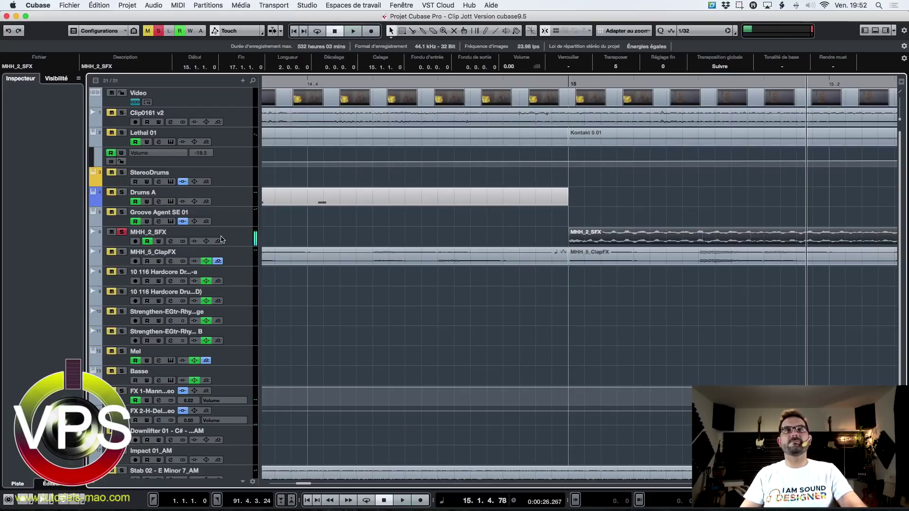
Trim the start of the MHH_2_SFX clip to 15.1.2.0 and give it a fade-in of 0.0.1.0
key(g)
drag(444, 243, 517, 231)
key(KP_0)
key(g)
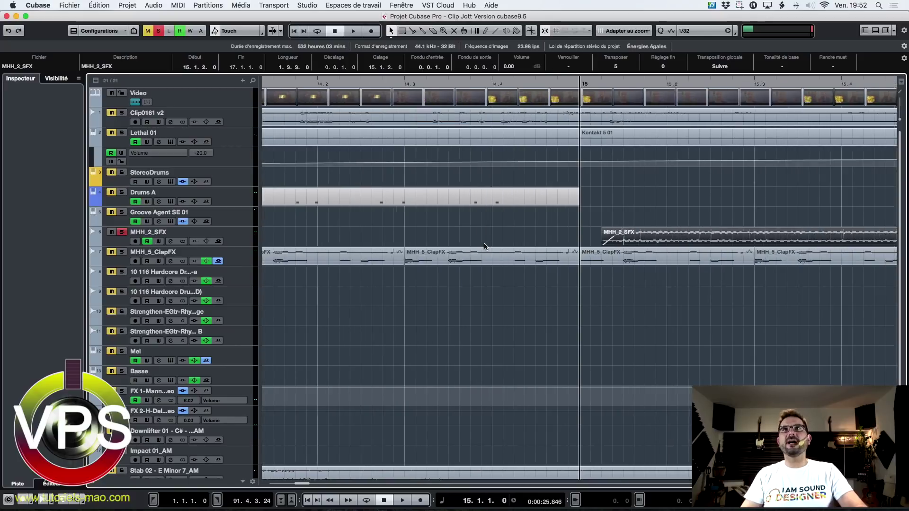
Audition the trimmed MHH_2_SFX clip soloed from bar 15, and again unsoloed from just before bar 15
key(h)
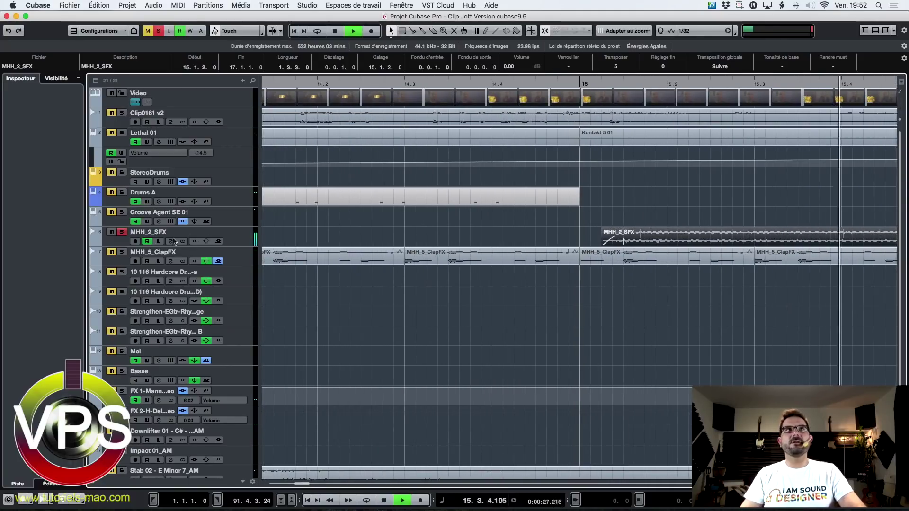
key(space)
click(122, 232)
click(524, 82)
click(514, 82)
key(space)
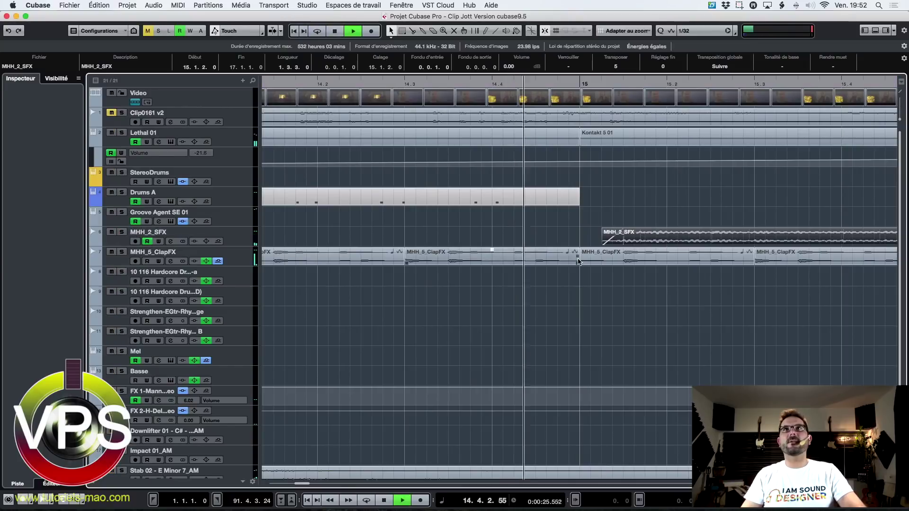
Clear the fade-in of the MHH_5_ClapFX clip at bar 15 and audition the passage from 14.3
key(space)
click(589, 256)
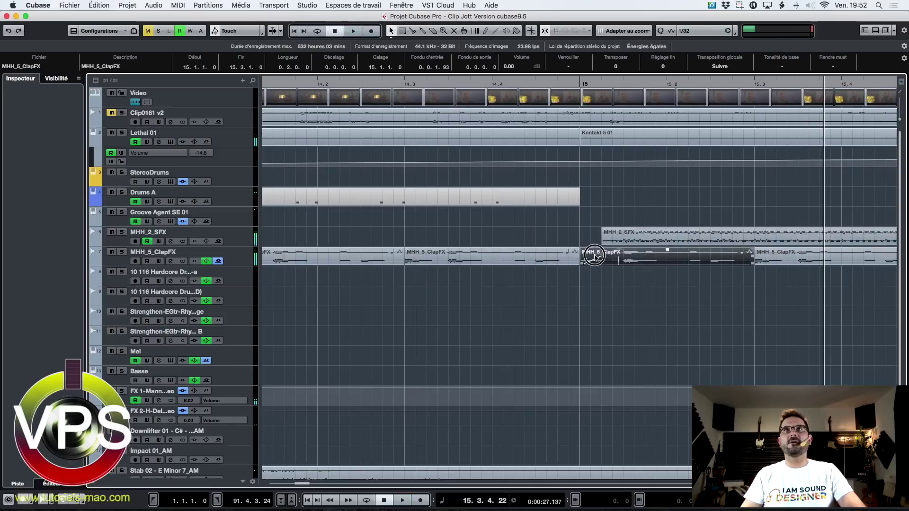
click(406, 85)
key(space)
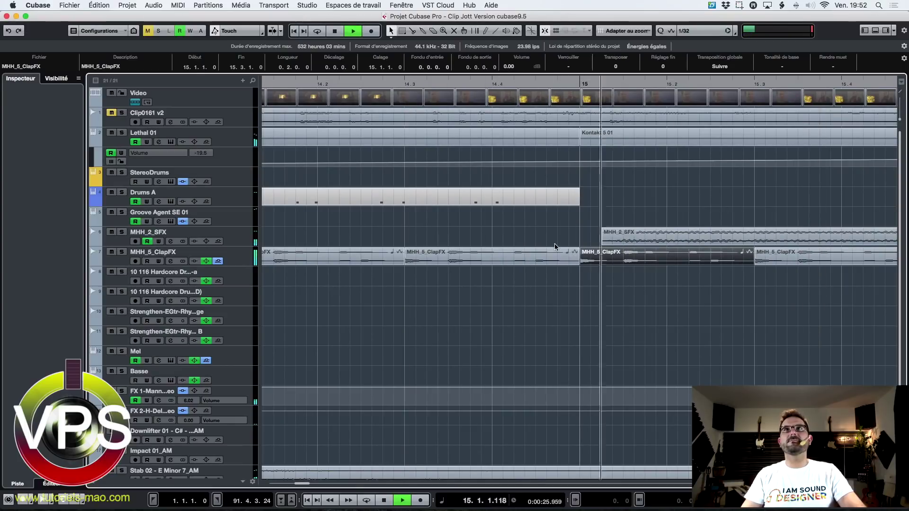
key(space)
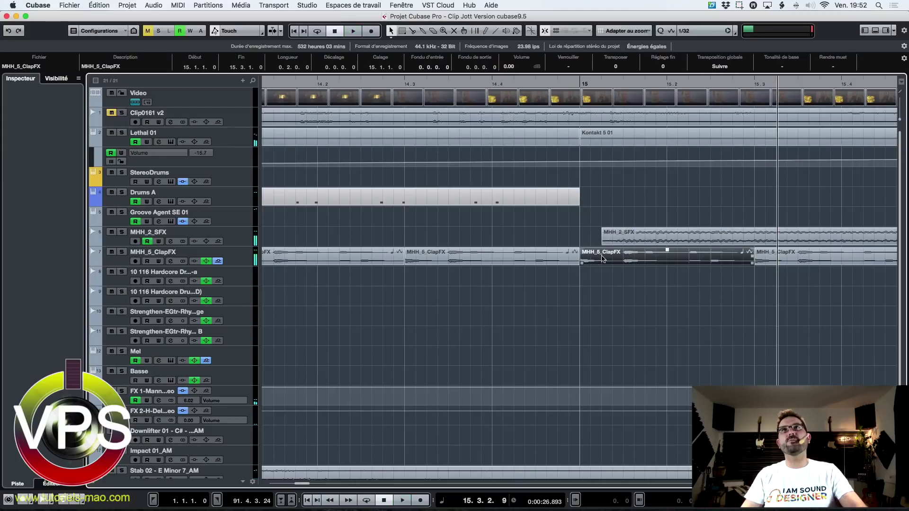
Extend the start of the MHH_2_SFX clip back to bar 15 and leave all clips deselected
drag(623, 230, 579, 245)
click(599, 217)
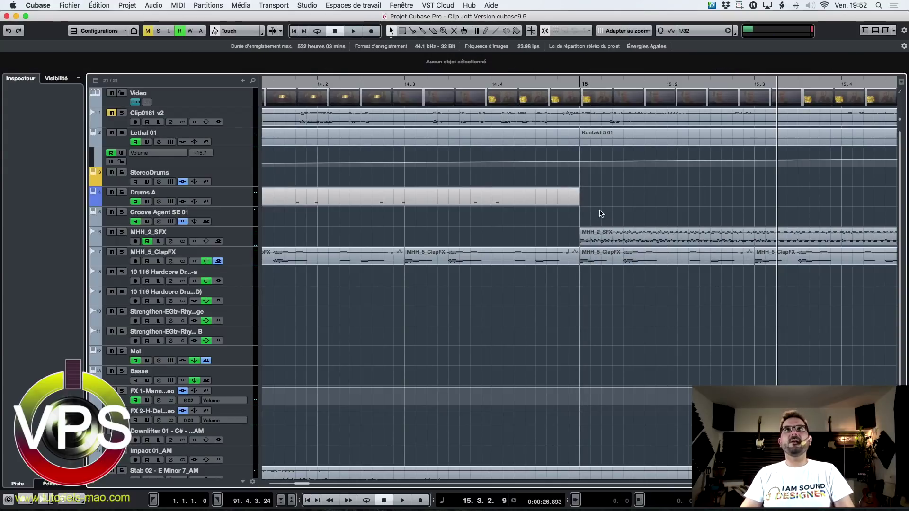
click(413, 199)
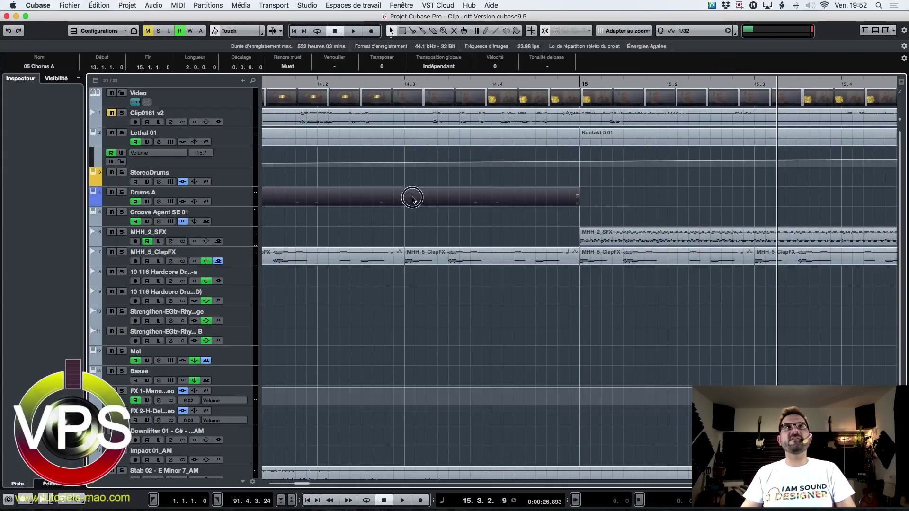
click(379, 224)
Solo the Groove Agent SE 01 track and audition its first part from bar 16
key(g)
key(g)
key(g)
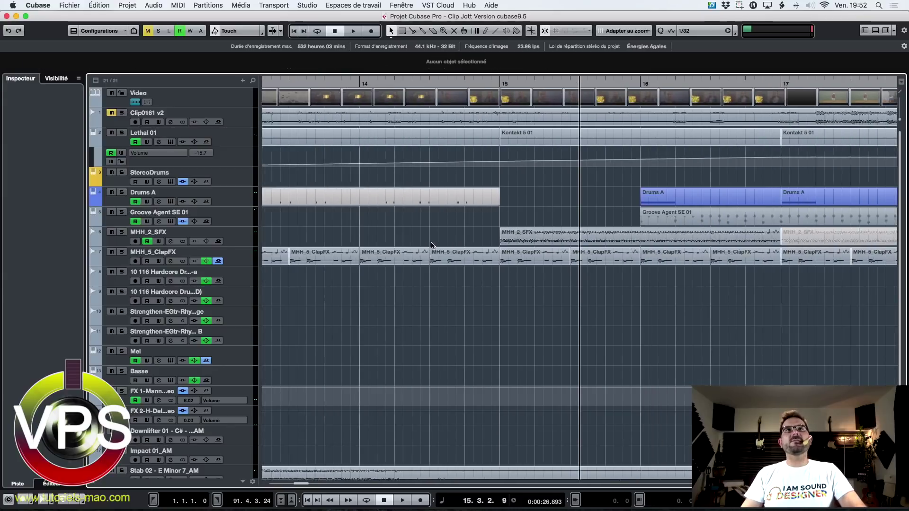
key(g)
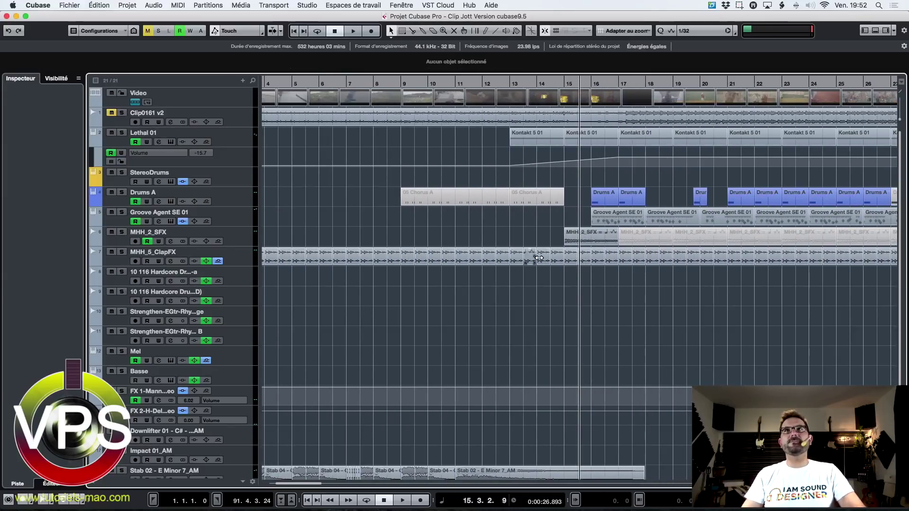
click(617, 217)
click(588, 85)
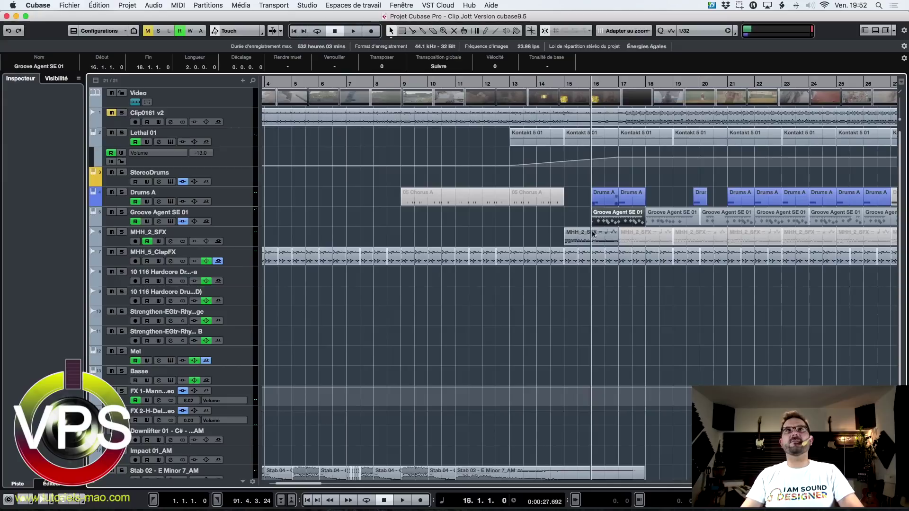
click(121, 212)
key(space)
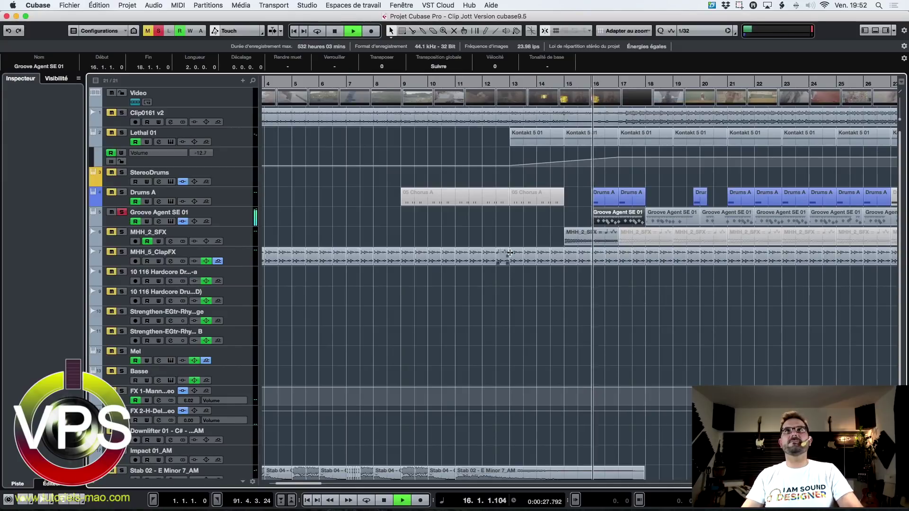
key(space)
Open the Groove Agent SE 01 part at bar 16 in the drum editor and enlarge the editor area
double_click(608, 221)
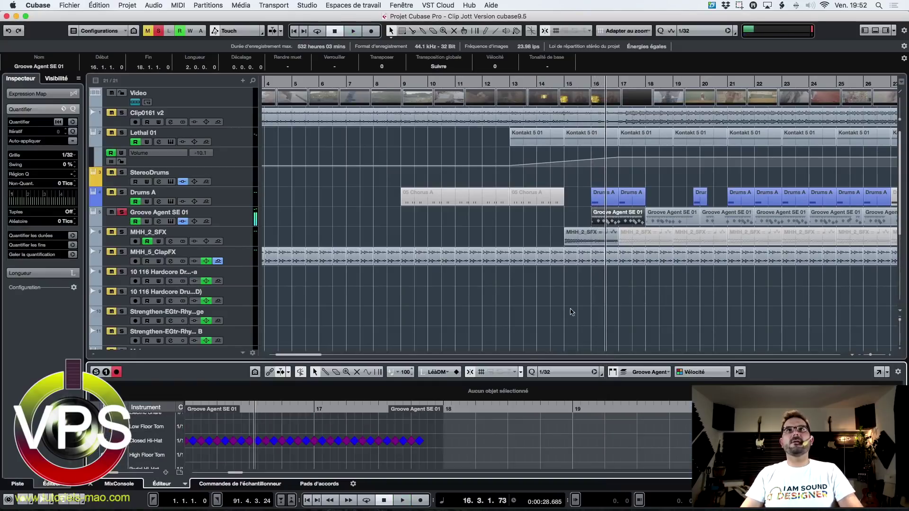
drag(527, 359, 516, 236)
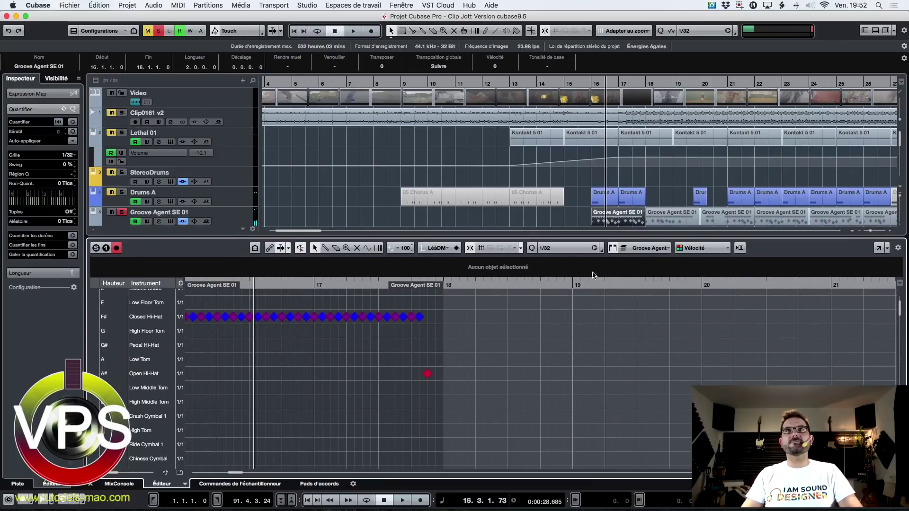
click(564, 249)
click(521, 252)
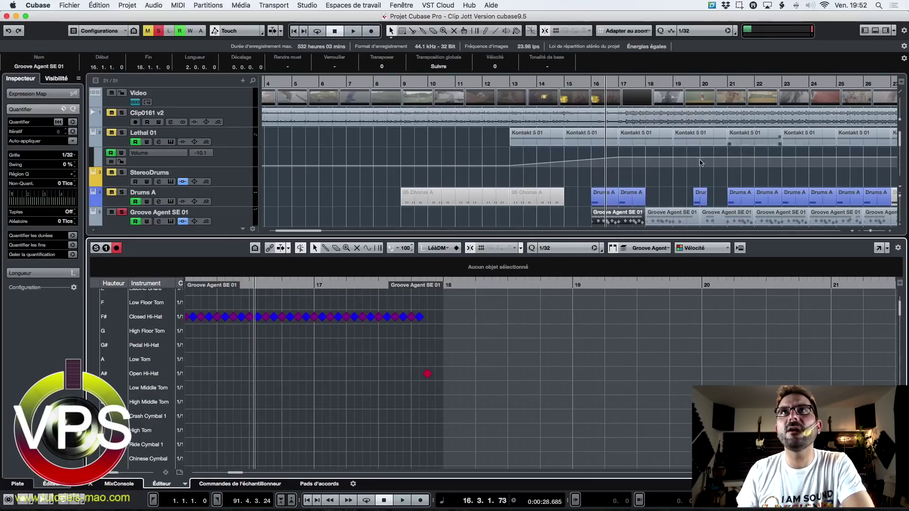
Detach the drum editor into its own window and view its list of quantize presets
click(879, 250)
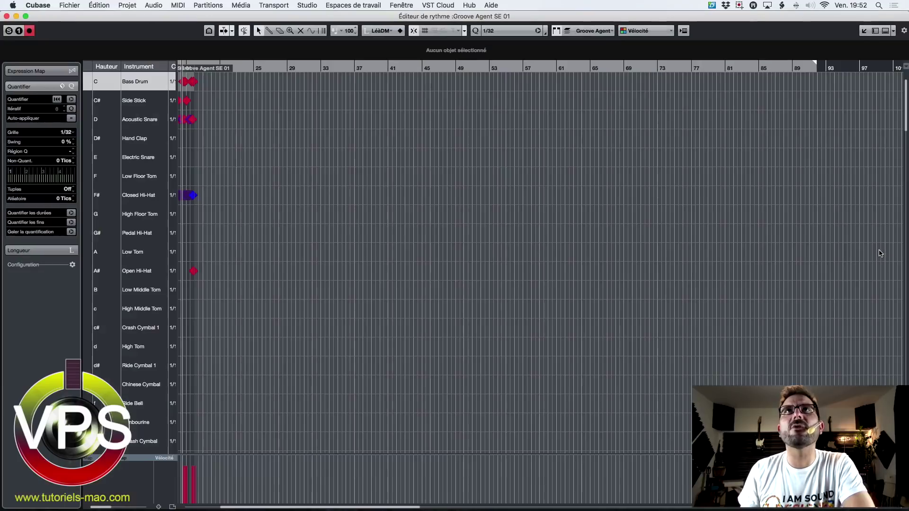
click(496, 34)
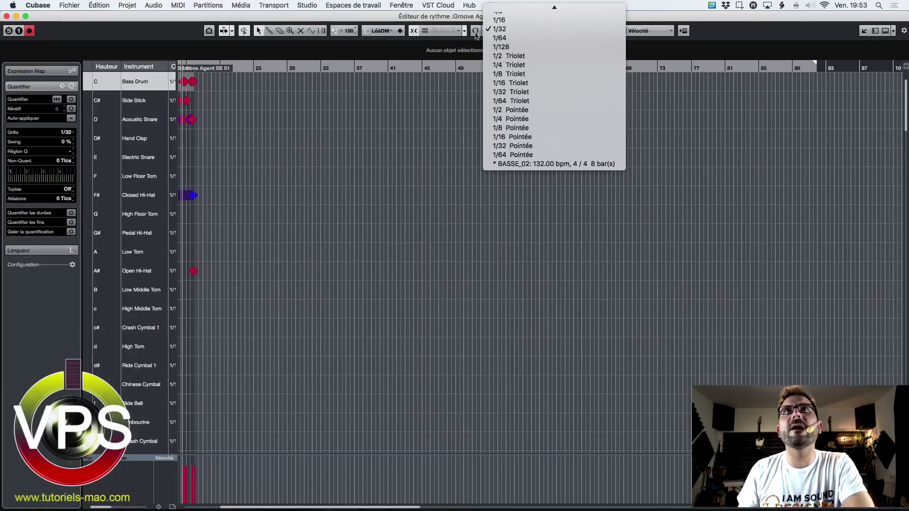
click(413, 33)
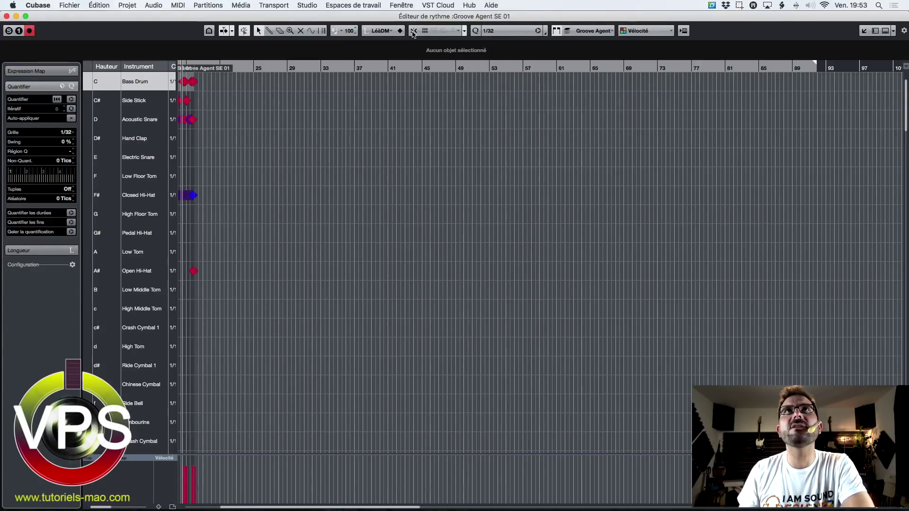
Examine how the drum editor's grid behaves around bars 16 to 18 at different zoom levels
scroll(404, 156, up, 10)
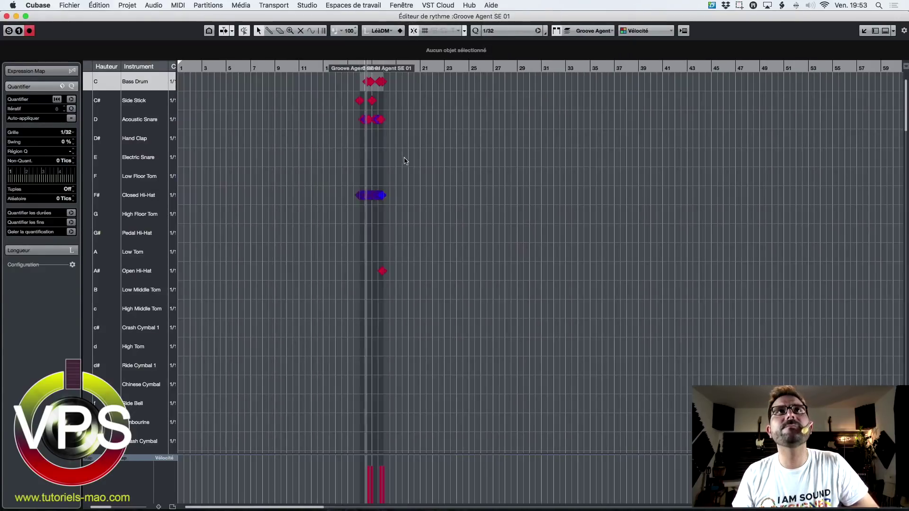
scroll(596, 223, up, 8)
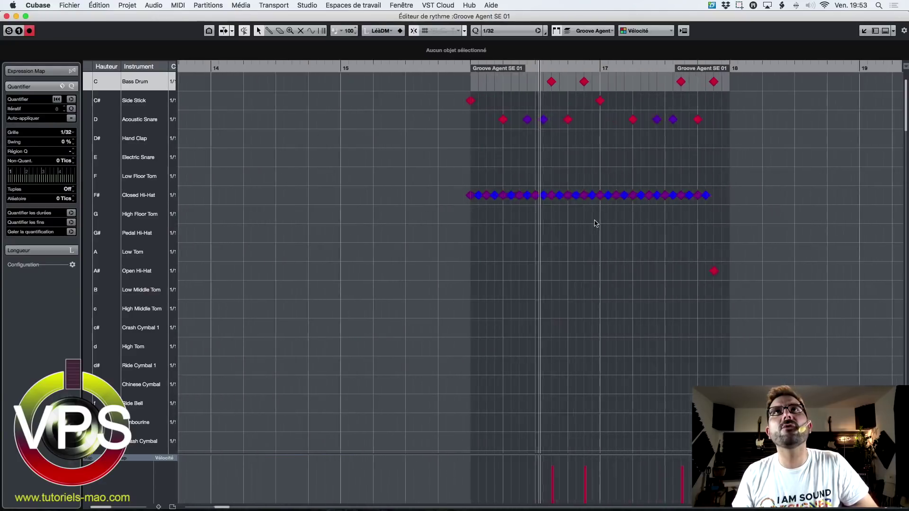
scroll(595, 224, down, 3)
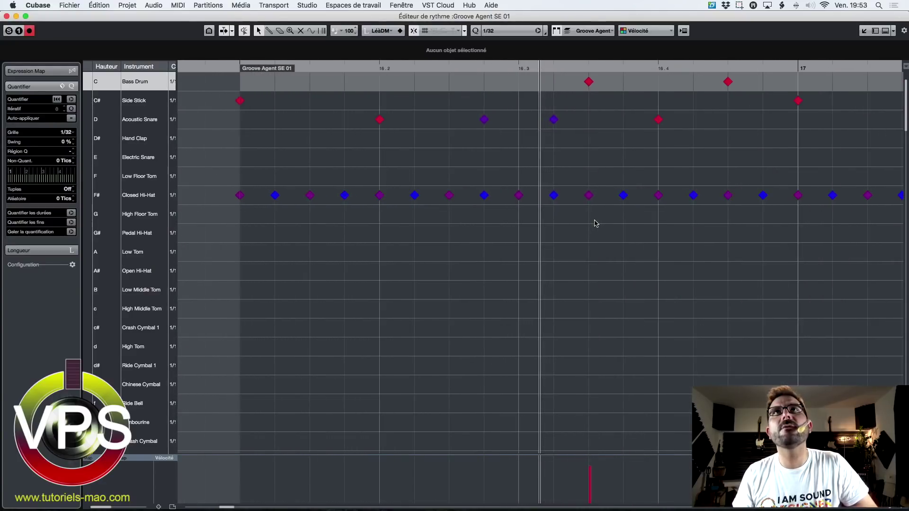
scroll(596, 224, up, 3)
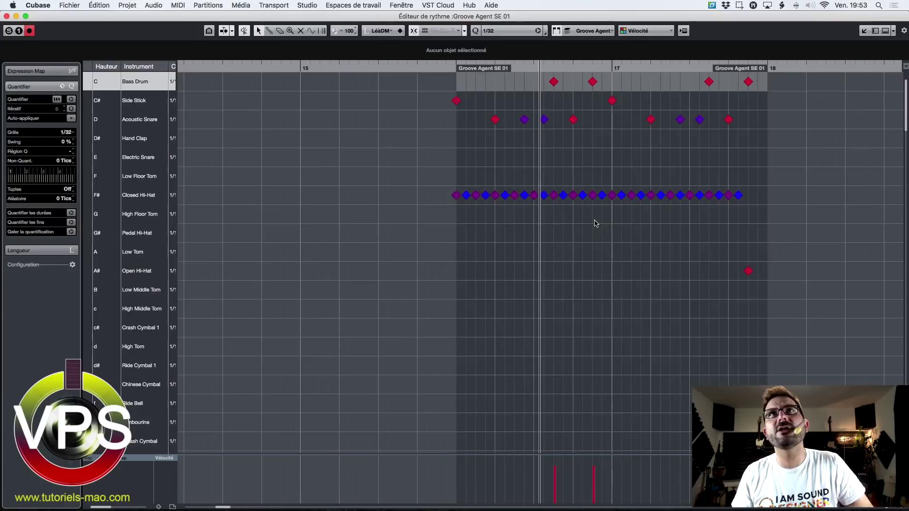
scroll(595, 223, down, 3)
scroll(549, 219, up, 6)
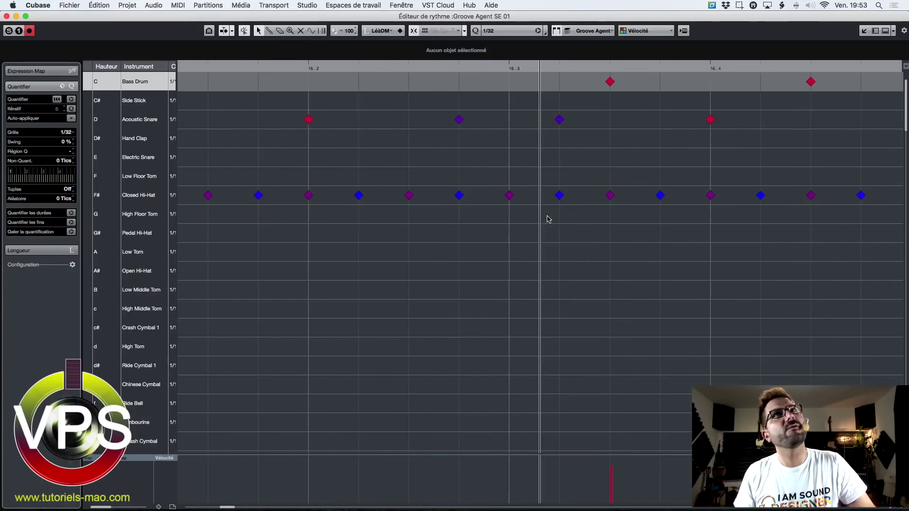
scroll(548, 219, down, 6)
scroll(548, 220, up, 4)
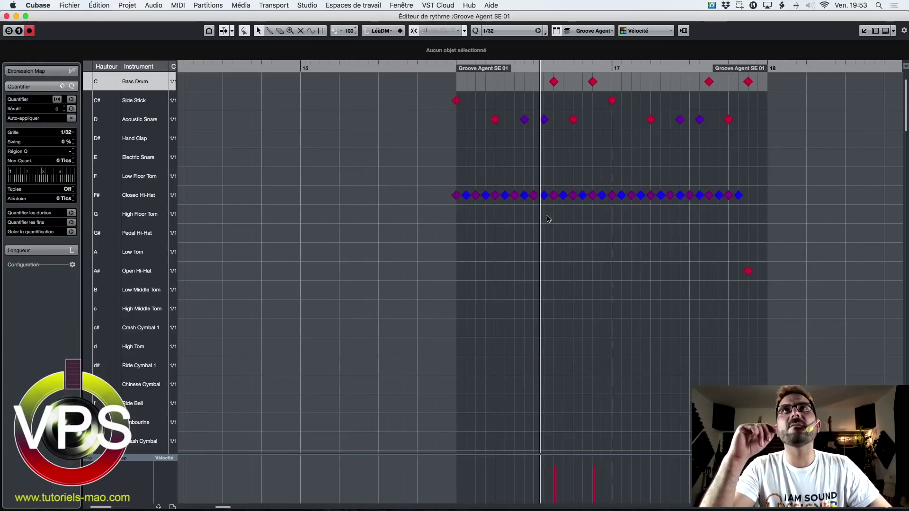
scroll(548, 220, down, 2)
scroll(548, 219, down, 2)
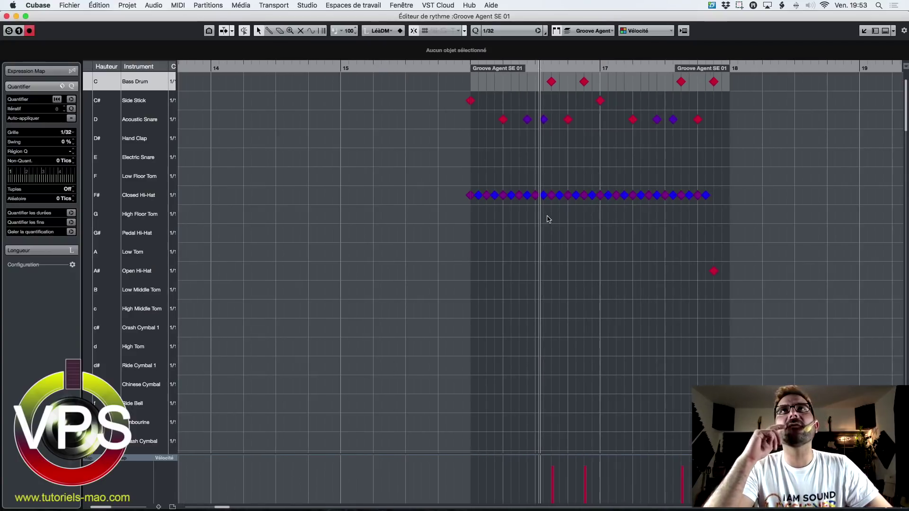
scroll(548, 219, up, 4)
scroll(548, 219, down, 5)
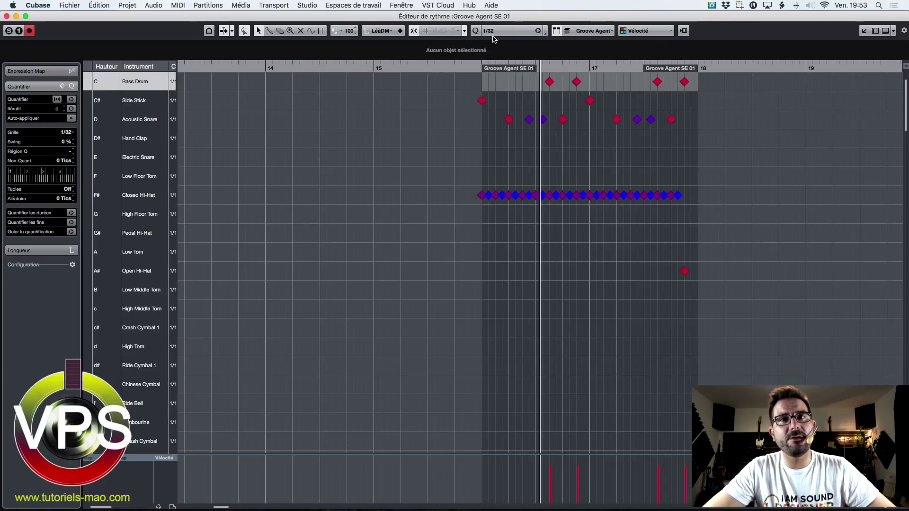
Compare the drum editor's 1/32 grid lines between a wide overview and a close view of the Groove Agent part
key(g)
key(g)
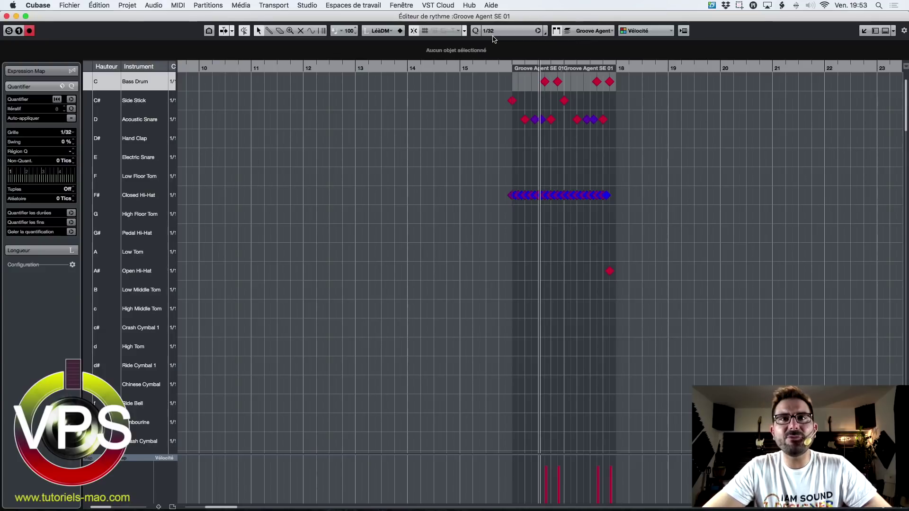
key(h)
key(h)
key(h)
key(h)
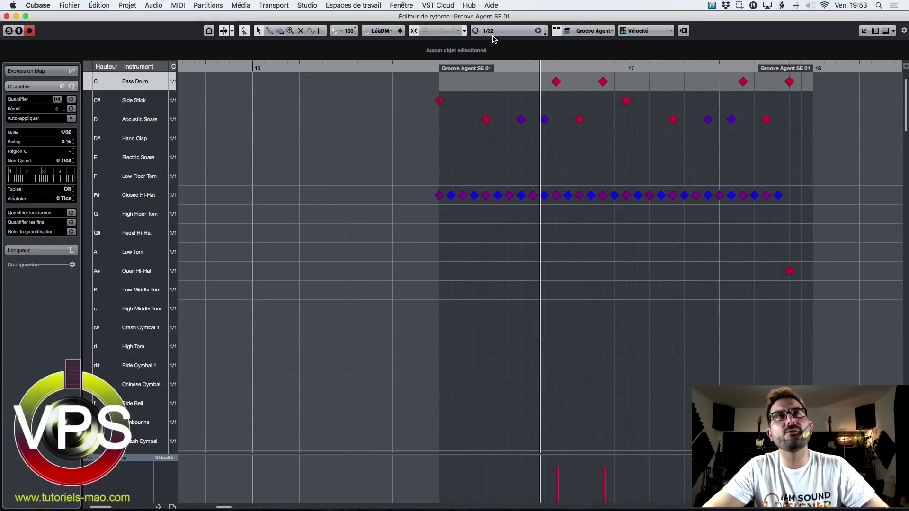
key(g)
key(g)
key(g)
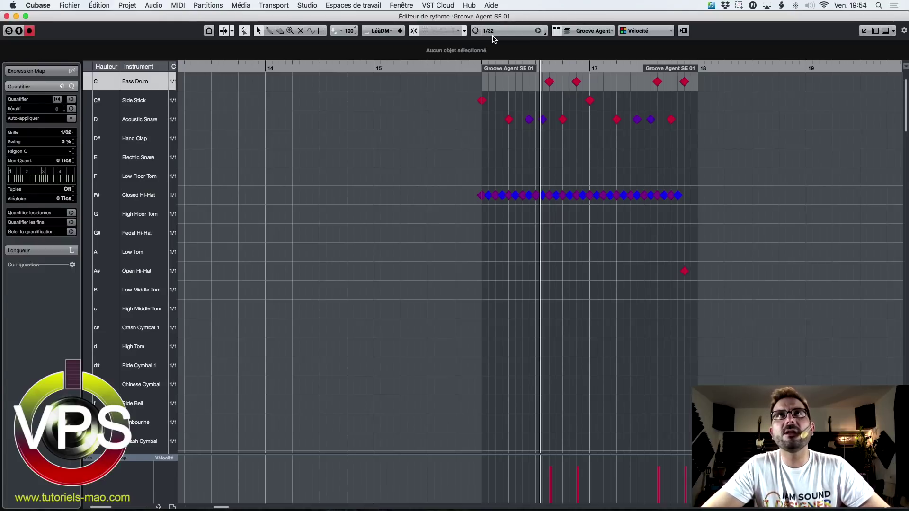
key(h)
key(h)
key(h)
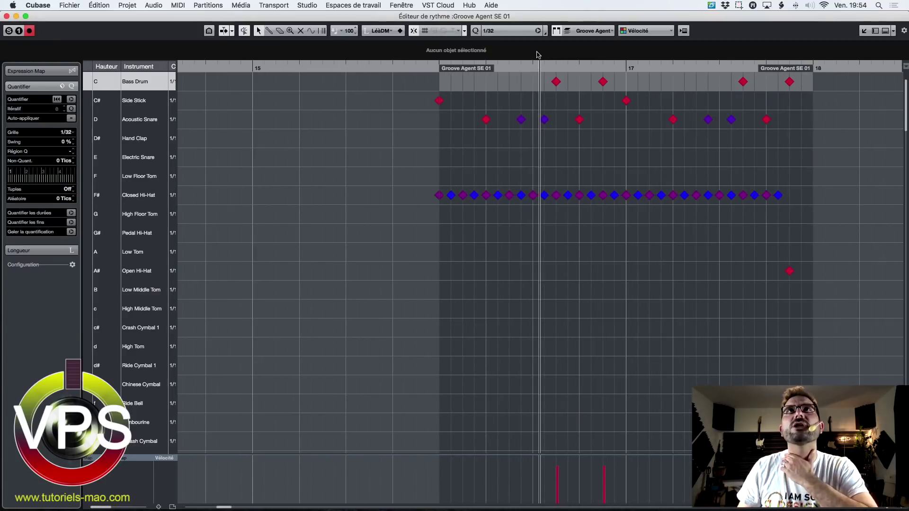
Inspect the iterative quantize option and the Quantize Panel, and return to the project window with nothing selected
click(511, 31)
click(476, 32)
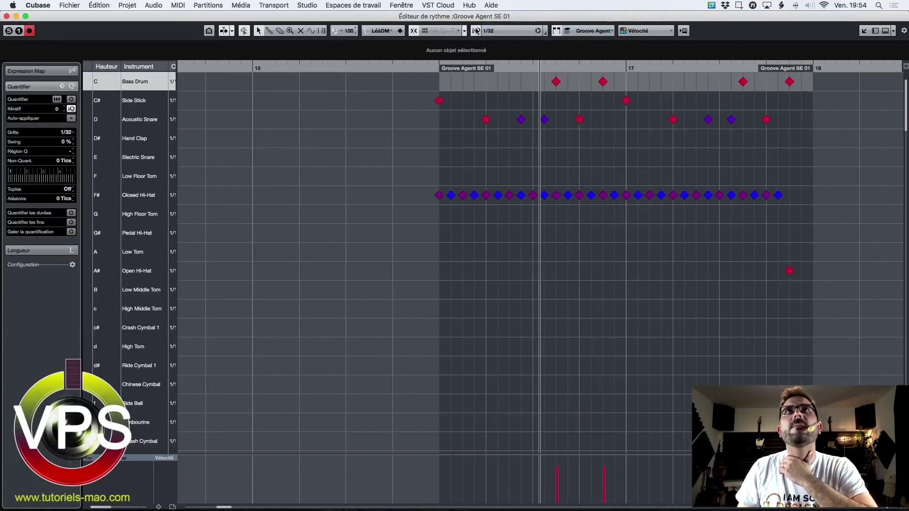
click(546, 33)
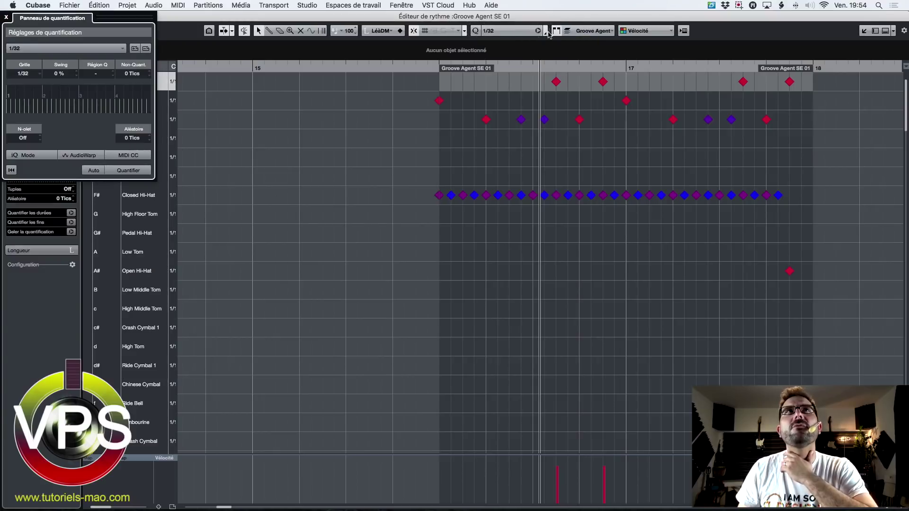
click(8, 18)
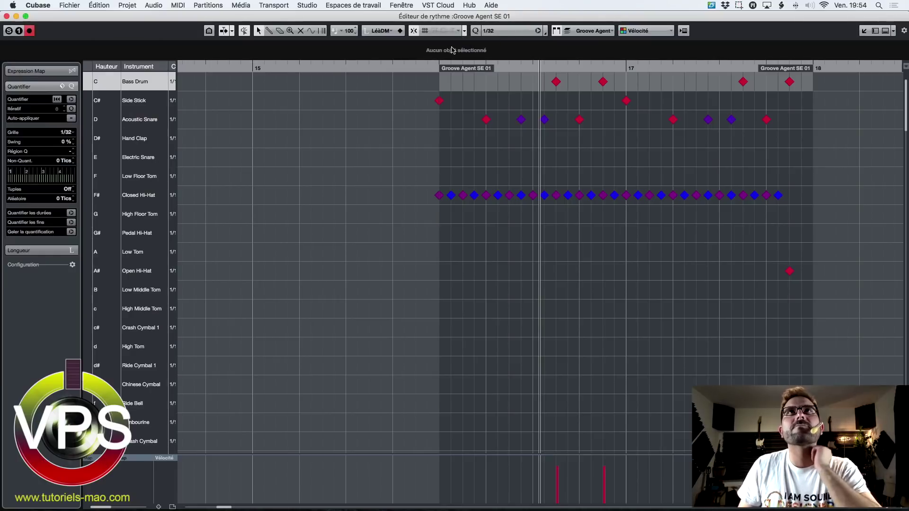
click(6, 17)
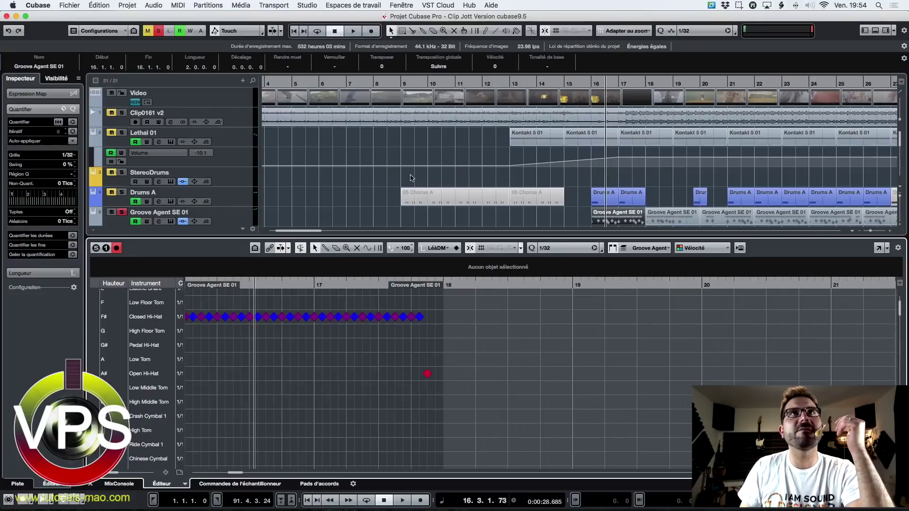
click(423, 159)
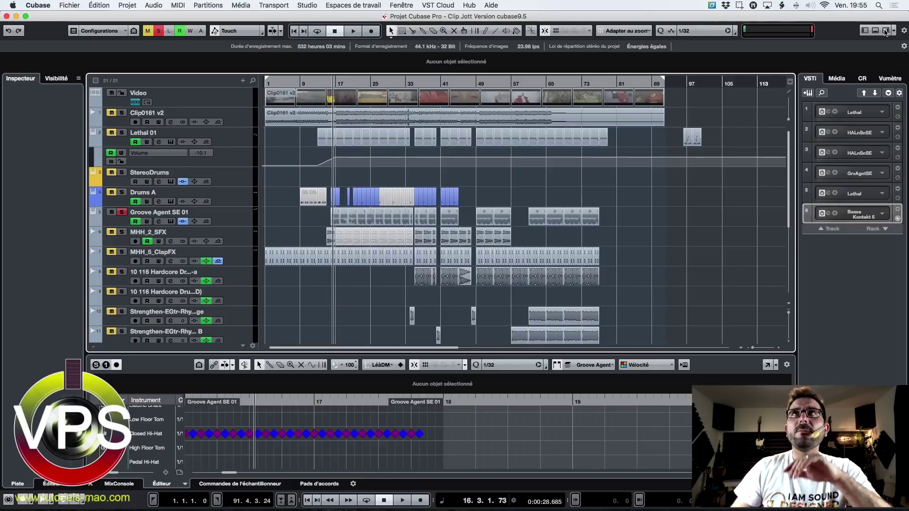
Toggle the project window's right zone with the VST instrument rack off and on several times
click(886, 31)
click(886, 32)
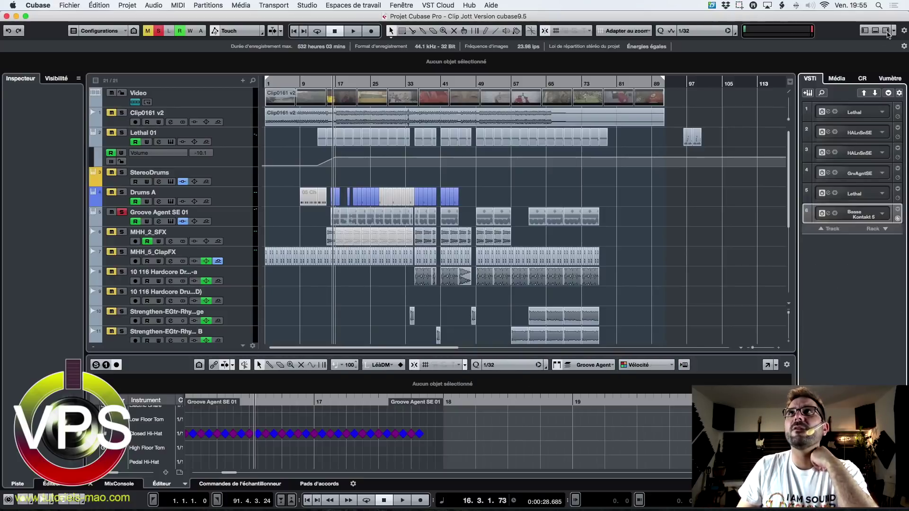
click(886, 31)
click(886, 31)
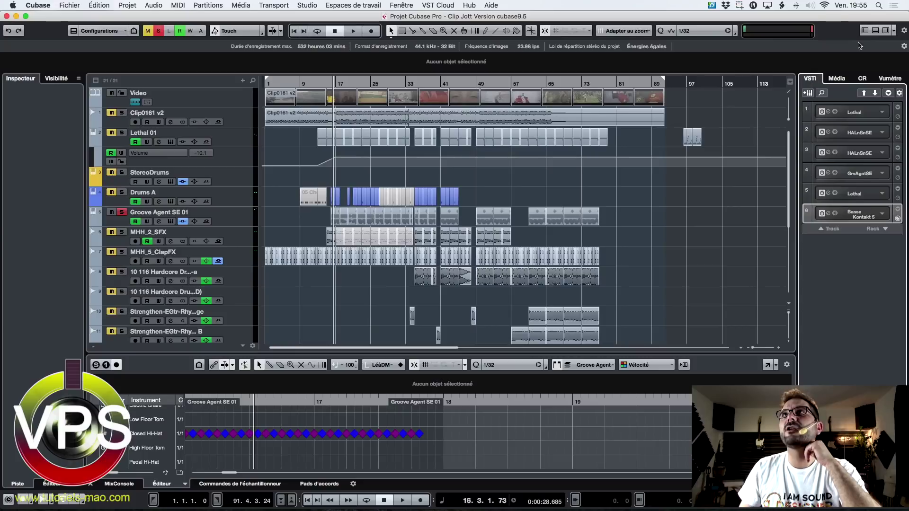
click(885, 31)
click(884, 30)
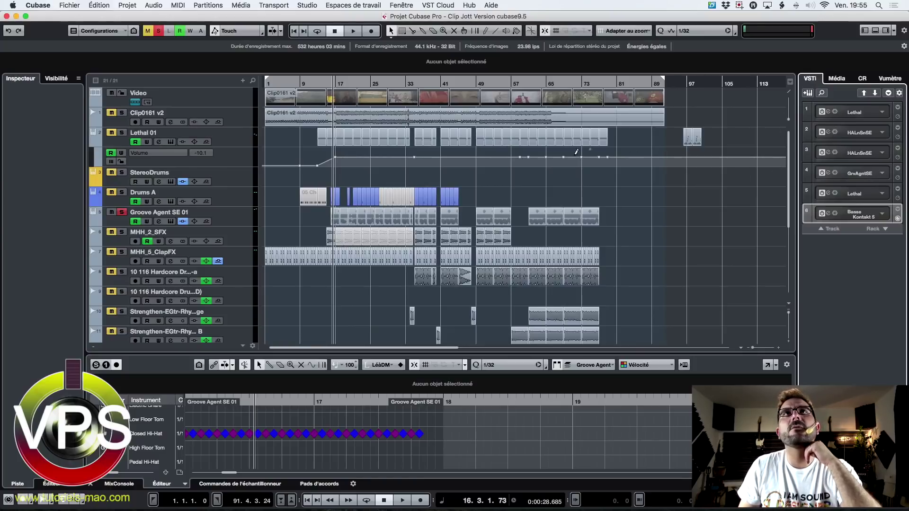
Play the project from bar 35, turn off the solo on the Groove Agent SE 01 track, and stop playback
click(416, 82)
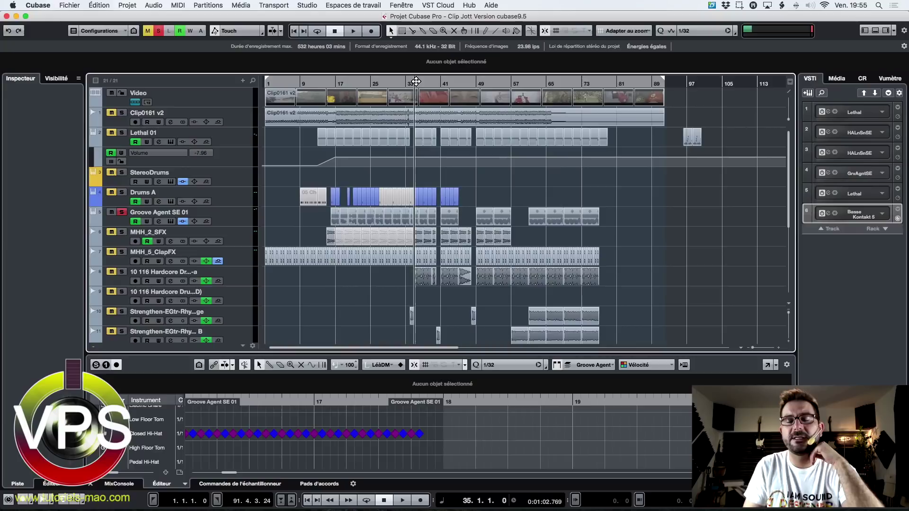
key(space)
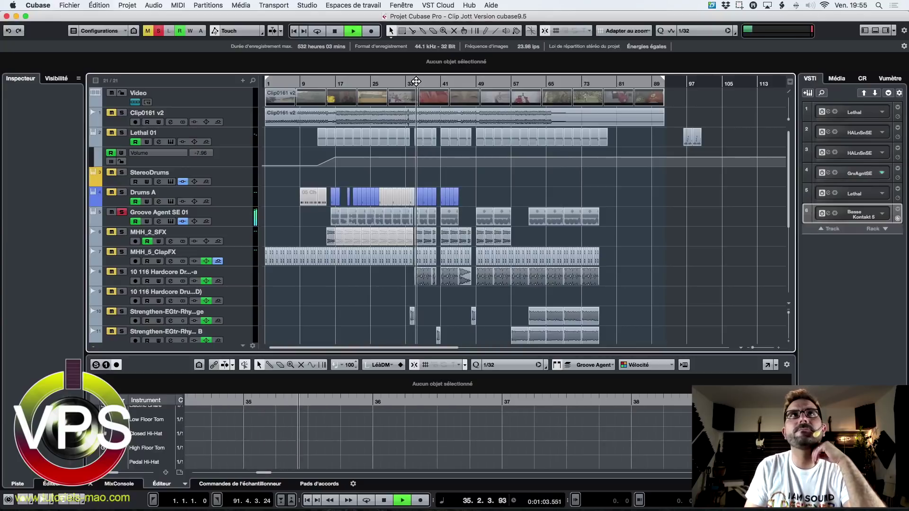
click(121, 213)
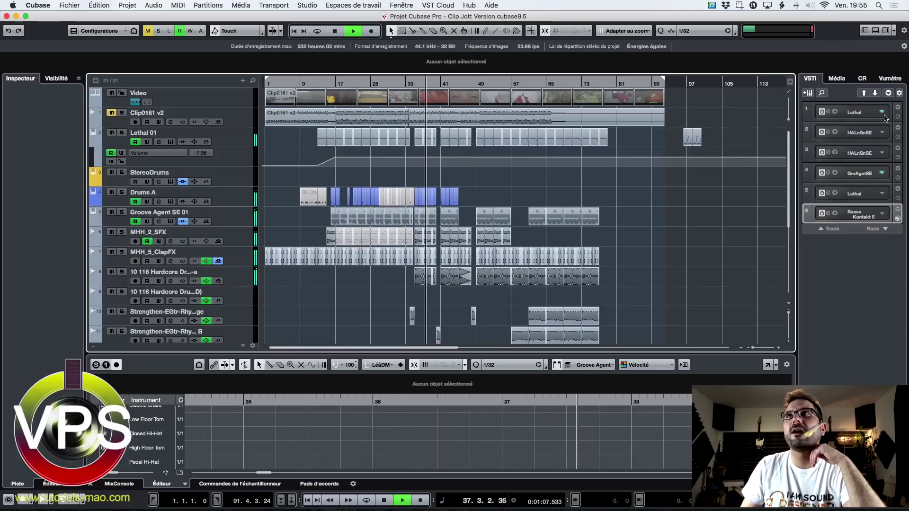
key(space)
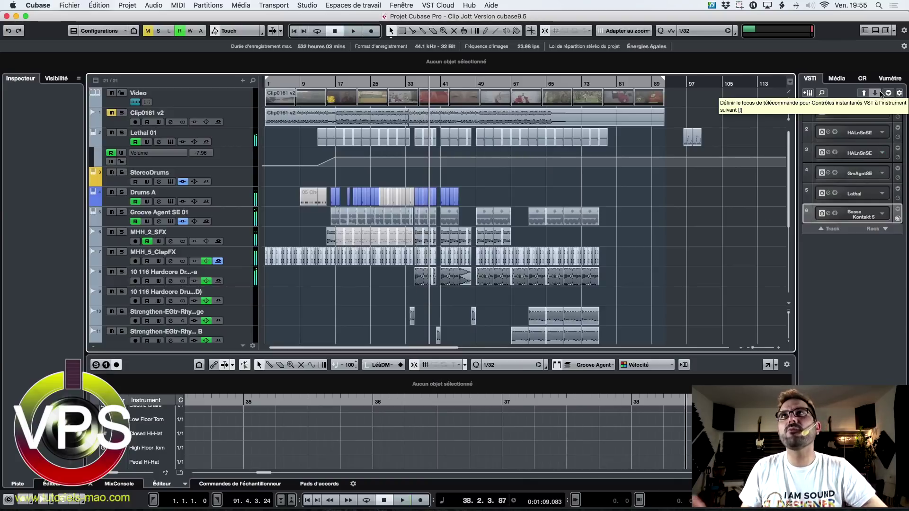
Look through the media rack's track preset categories, including Instruments, and return to the Préréglages overview
click(836, 79)
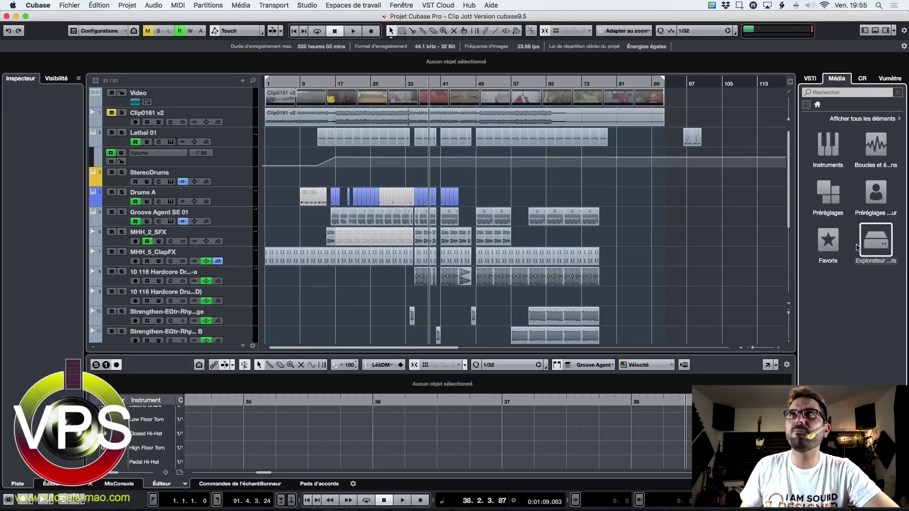
click(827, 194)
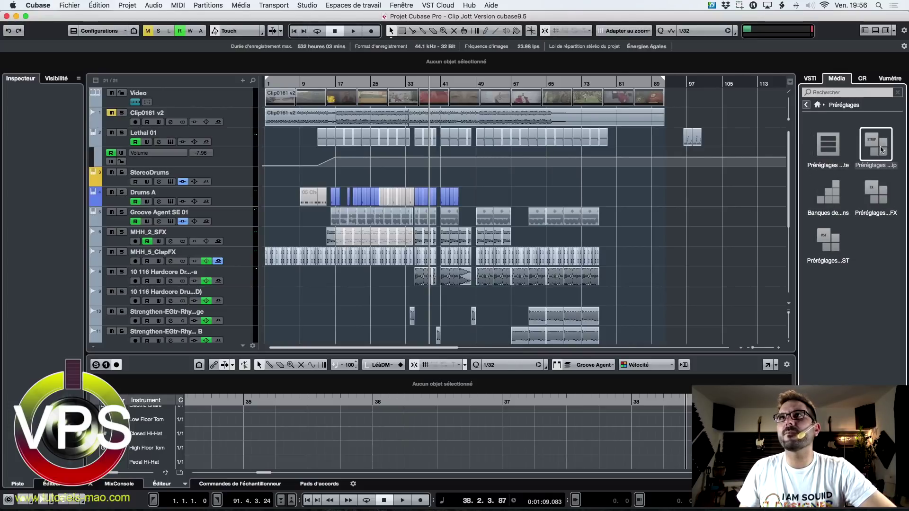
click(828, 144)
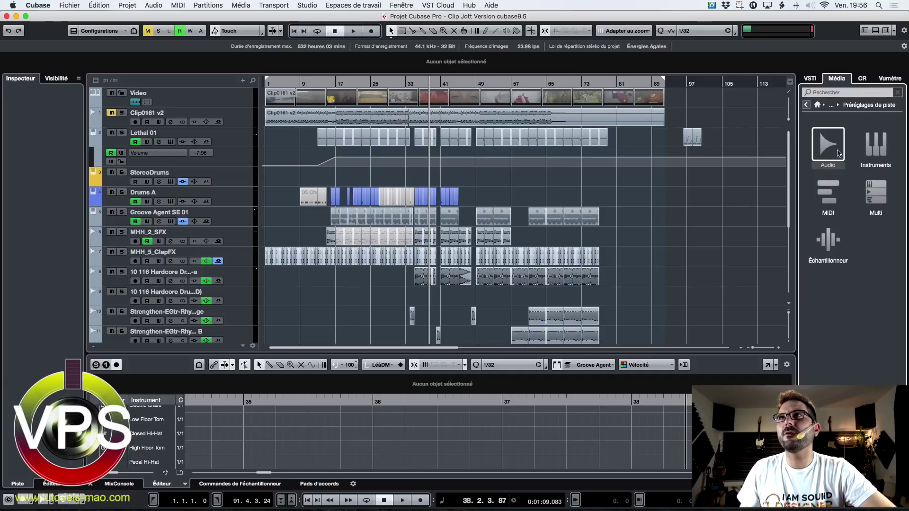
click(884, 152)
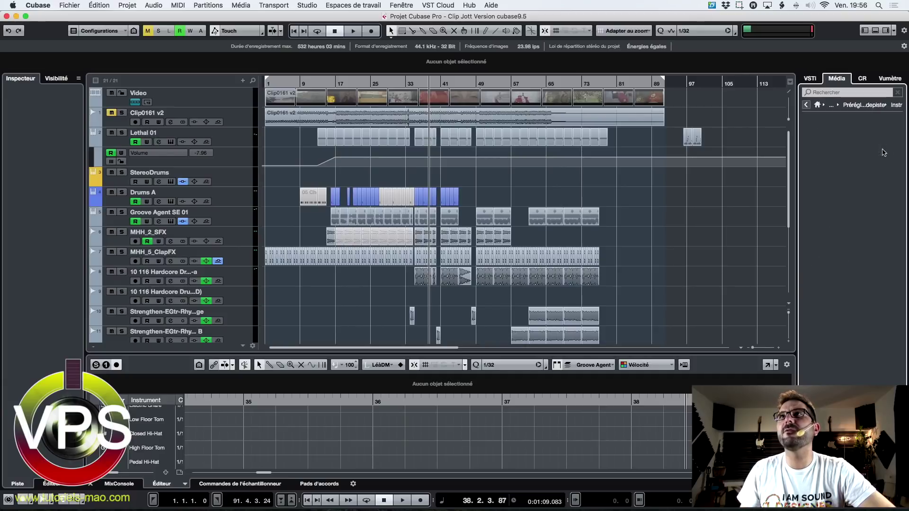
click(806, 106)
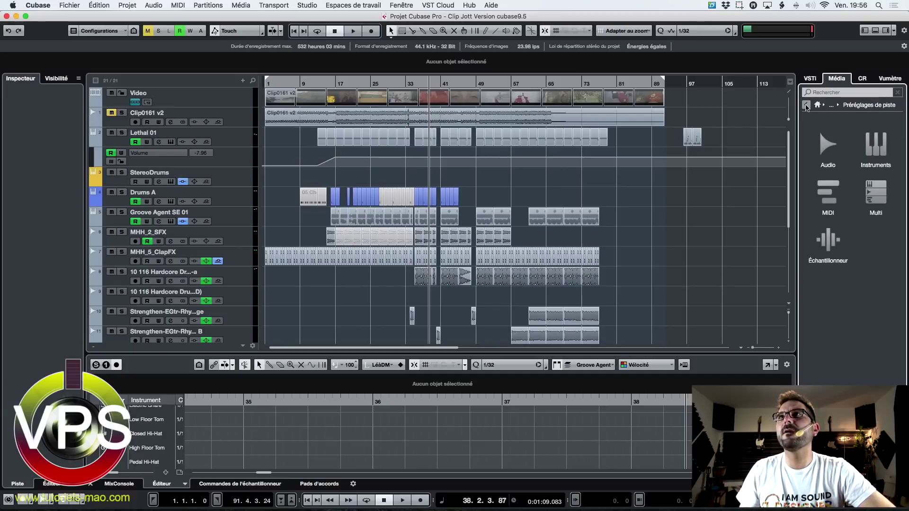
click(806, 105)
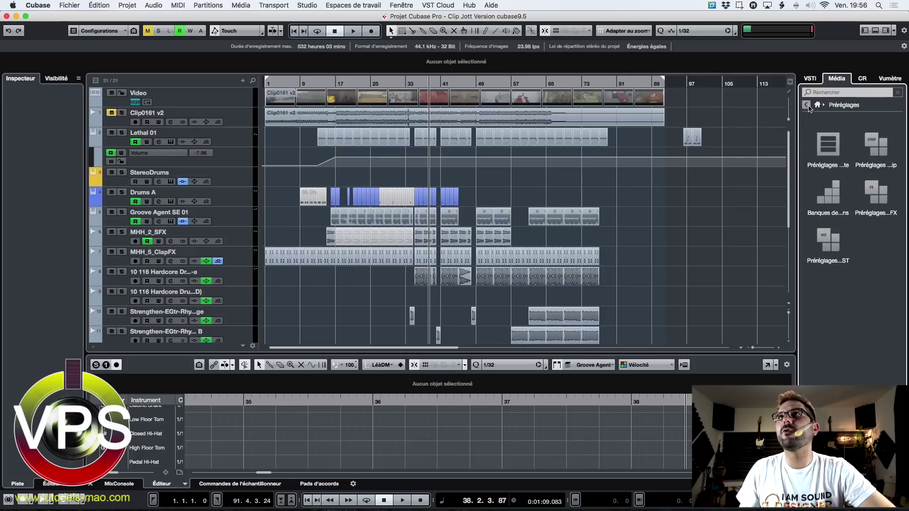
click(806, 104)
click(824, 190)
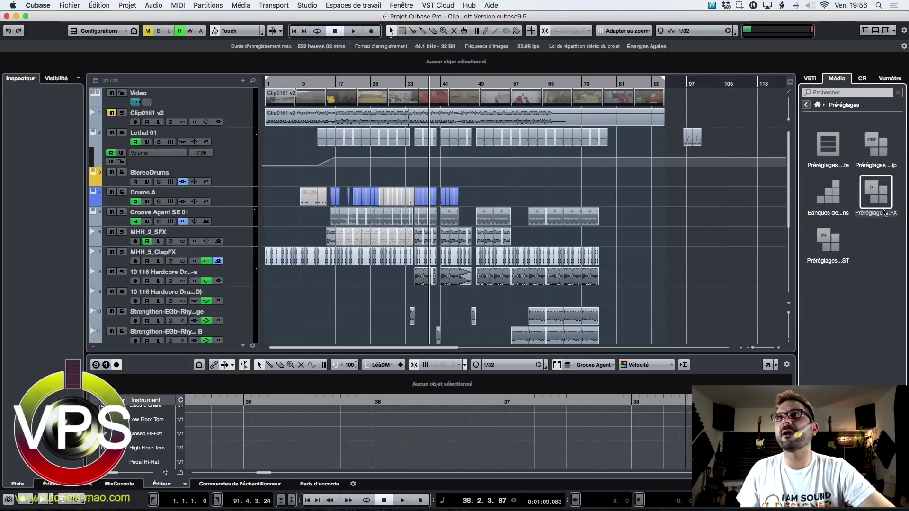
Browse the pattern banks with the Beats filter, reset the filter, and return to the preset categories
click(828, 193)
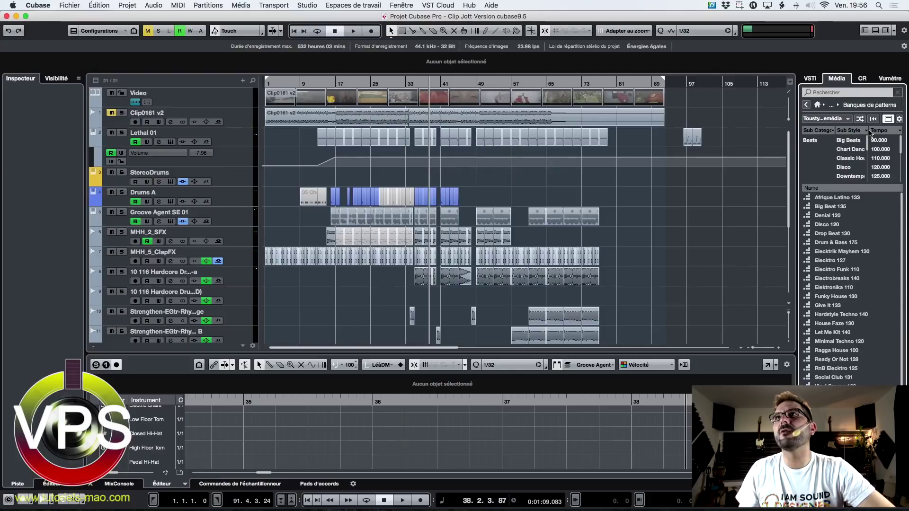
click(818, 141)
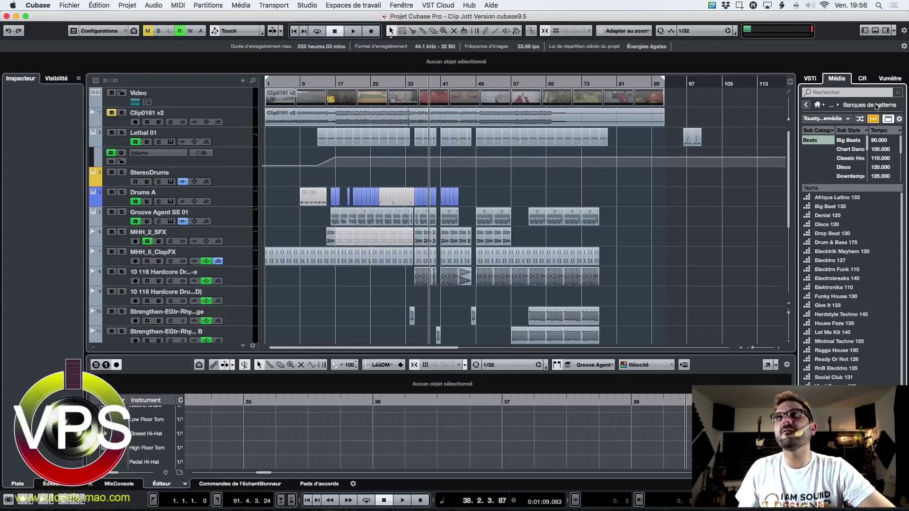
click(873, 119)
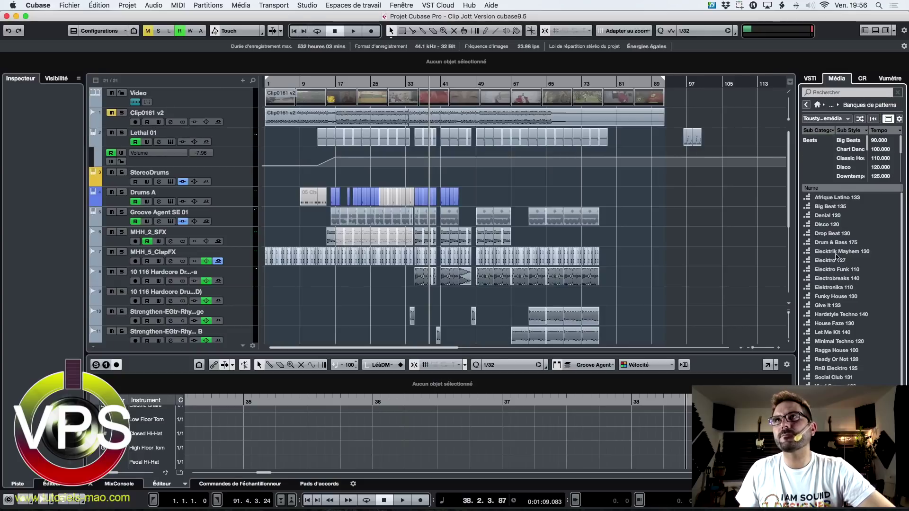
click(813, 141)
scroll(850, 157, down, 5)
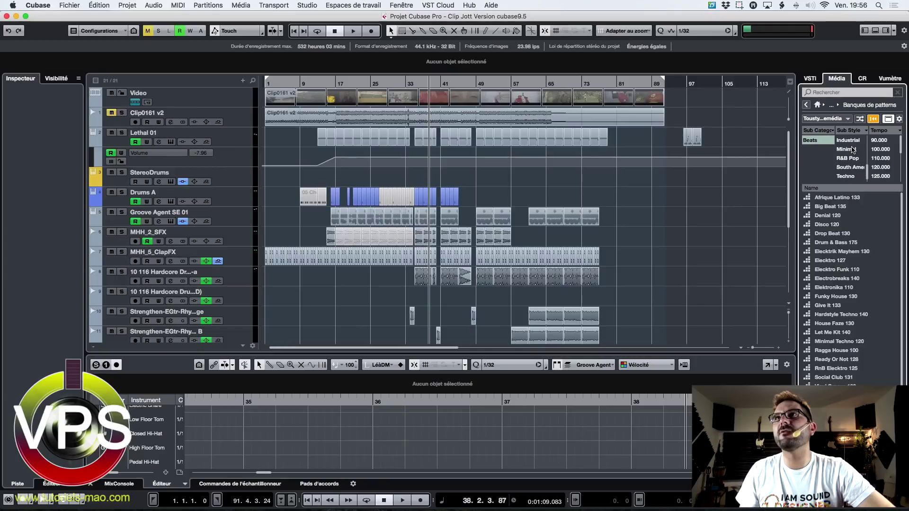
scroll(851, 150, up, 5)
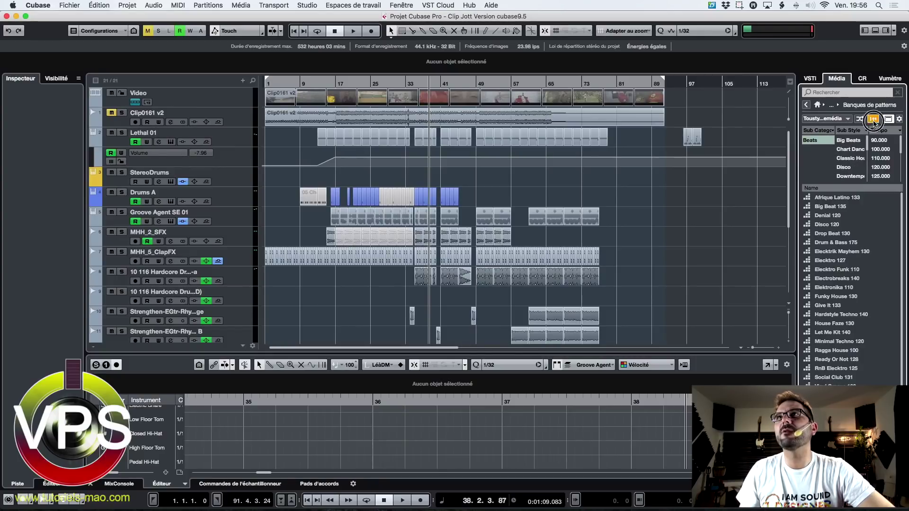
click(873, 119)
click(804, 105)
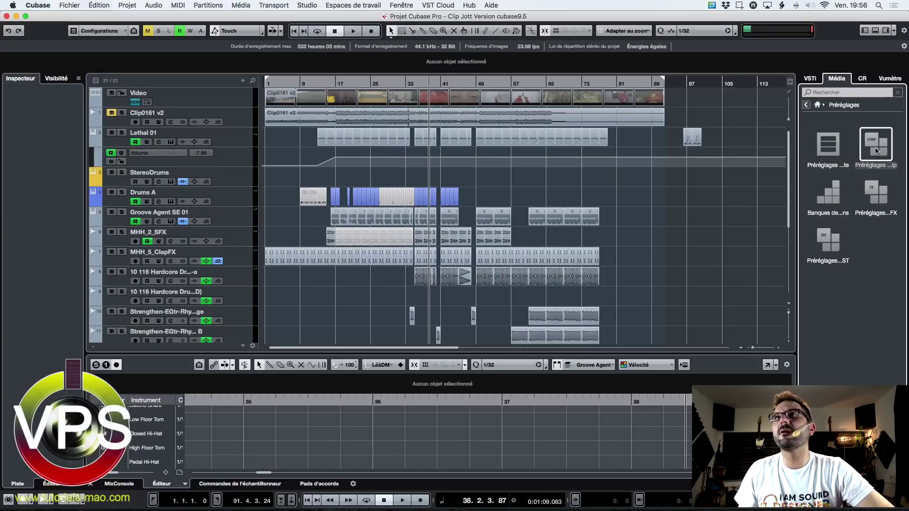
Widen the project window's right zone and inspect the list of FX chain presets
drag(799, 190, 728, 193)
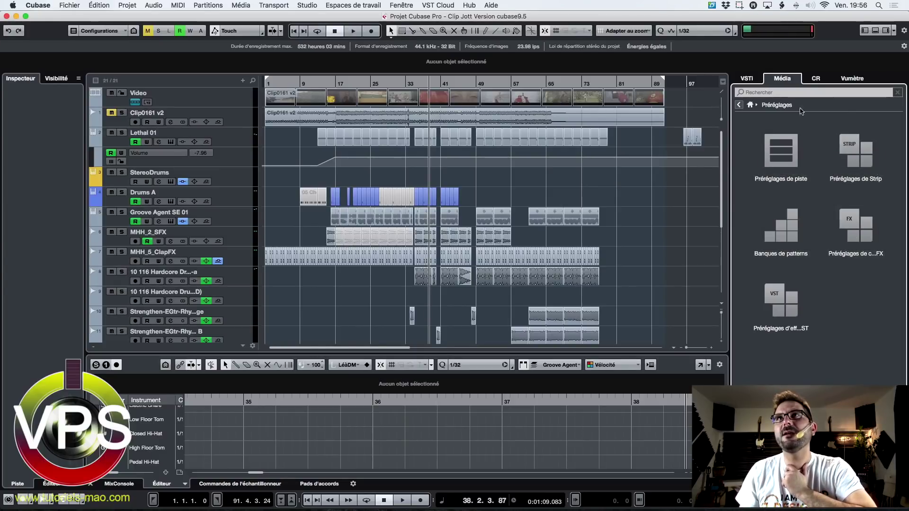
drag(728, 177, 722, 176)
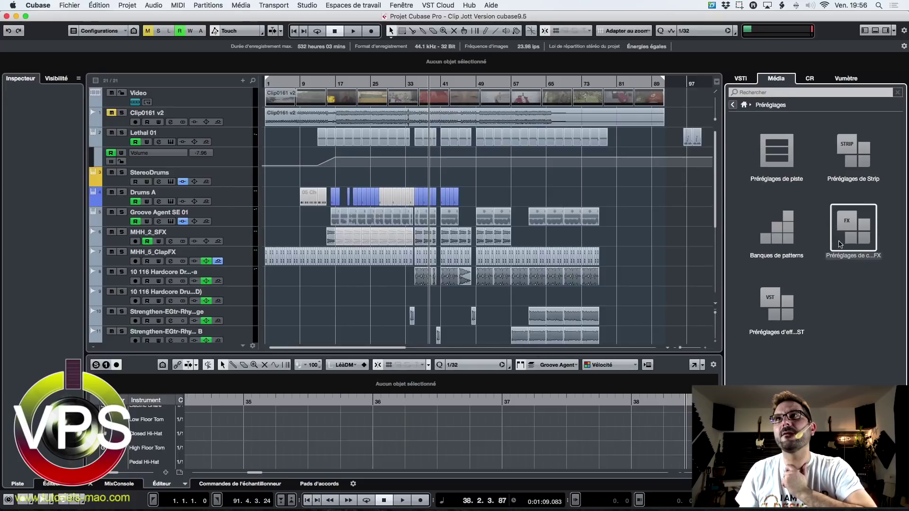
click(854, 222)
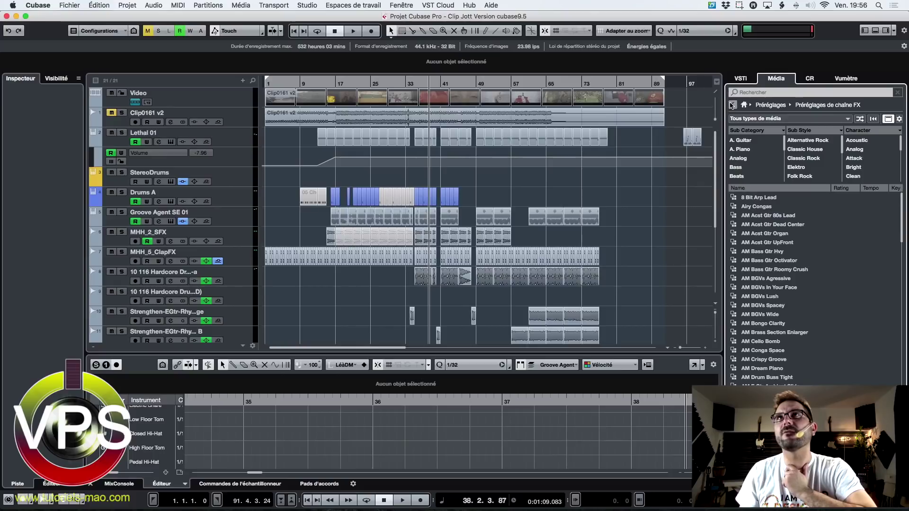
click(732, 105)
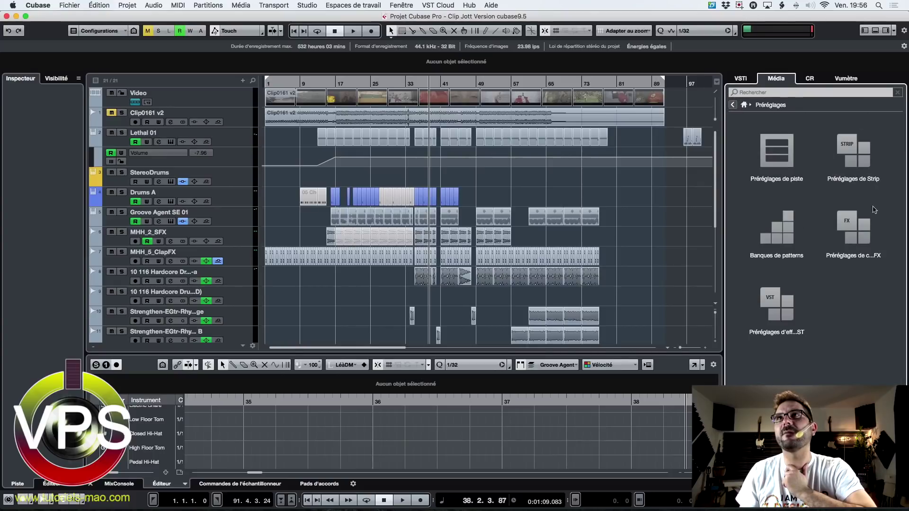
Browse the list of VST effect presets and return to the preset categories
click(783, 305)
click(734, 105)
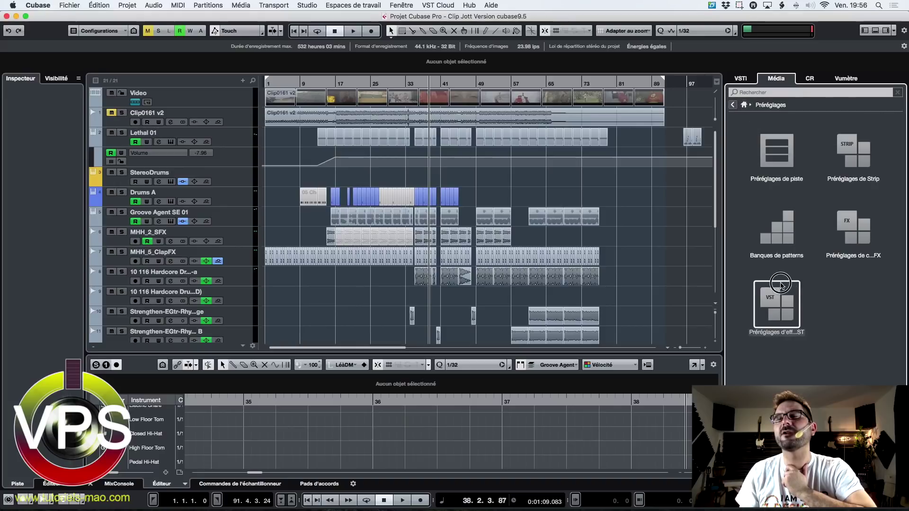
click(776, 306)
scroll(818, 279, down, 10)
scroll(818, 279, up, 6)
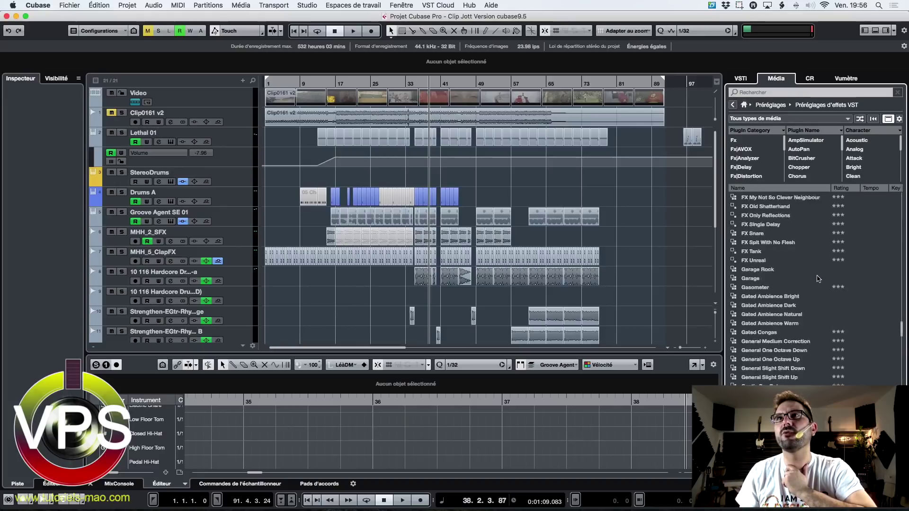
scroll(814, 280, up, 5)
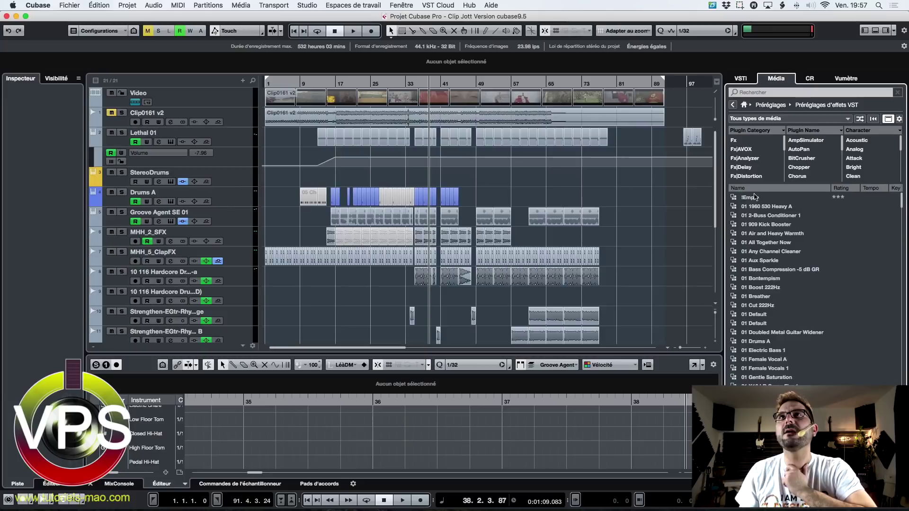
click(733, 105)
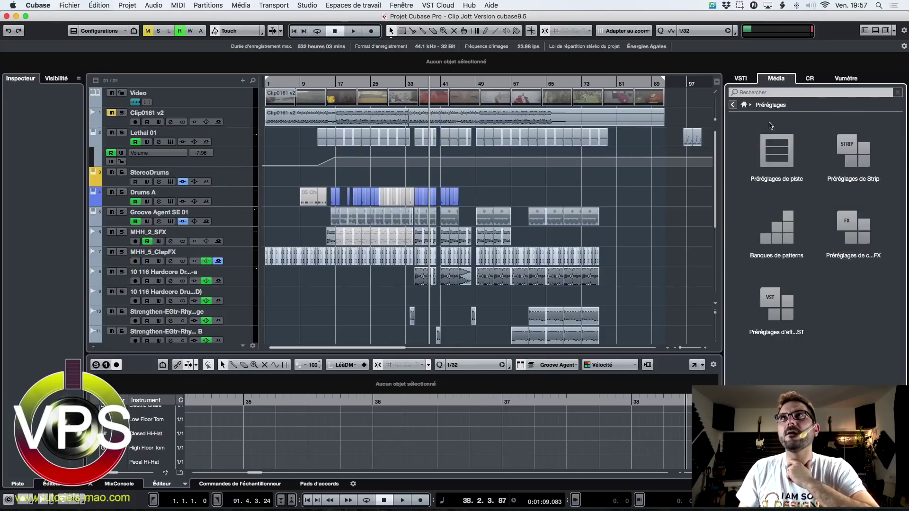
Go back to the media rack's home page and view the option that shows all elements
click(733, 105)
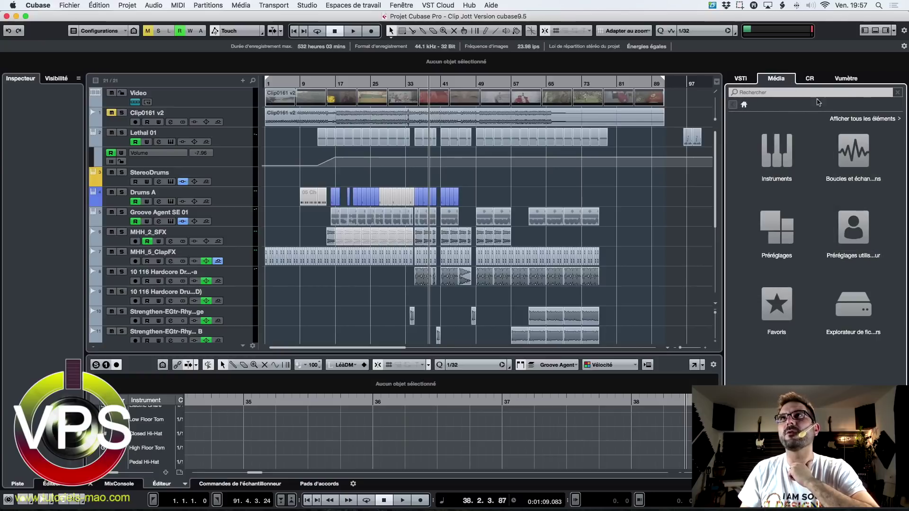
click(850, 119)
click(733, 105)
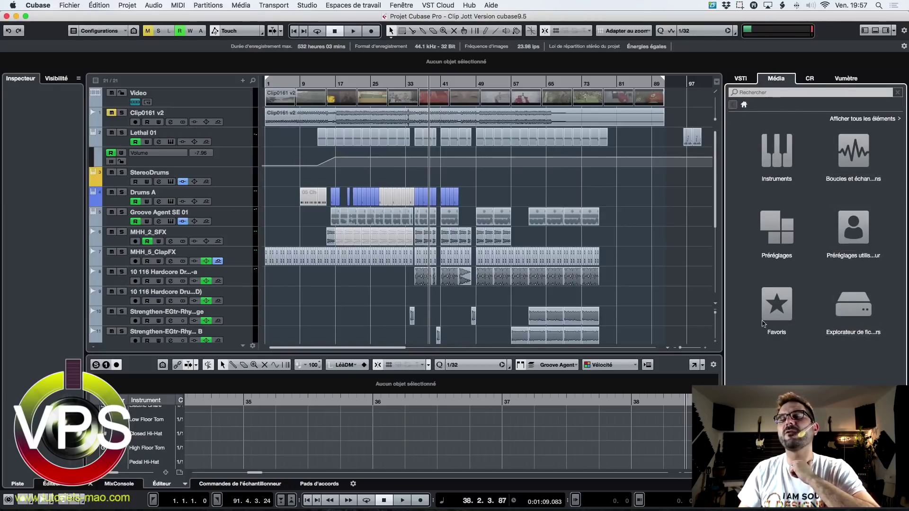
Open the media rack's file explorer and expand the BANQUE SON folder on the PROJETS 2016 BANQUE SON drive
click(856, 317)
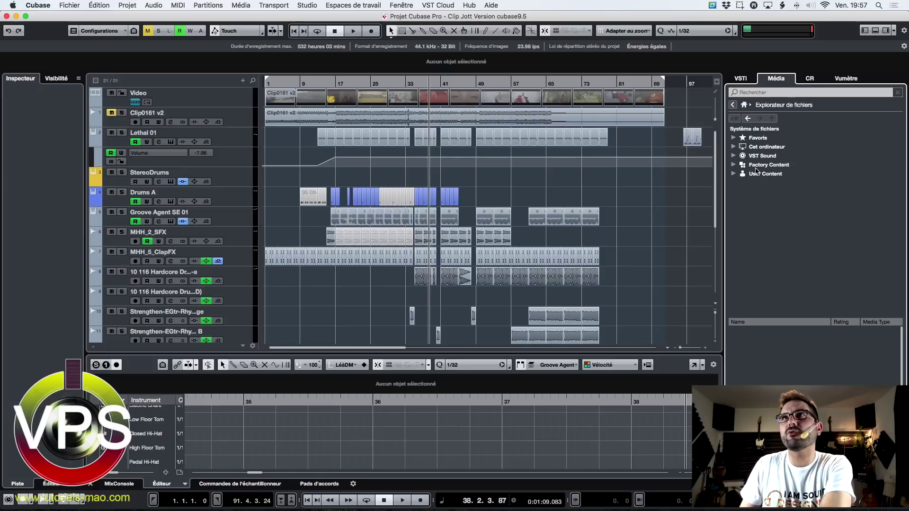
click(733, 147)
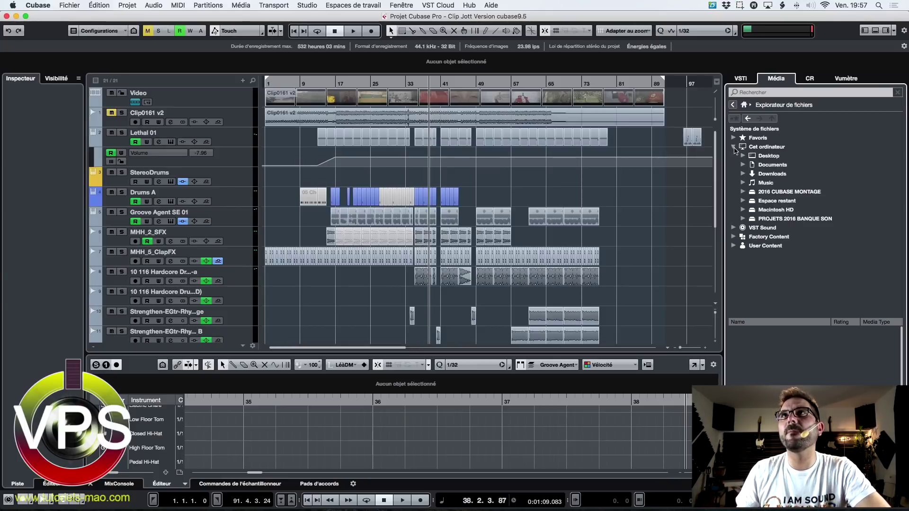
click(787, 220)
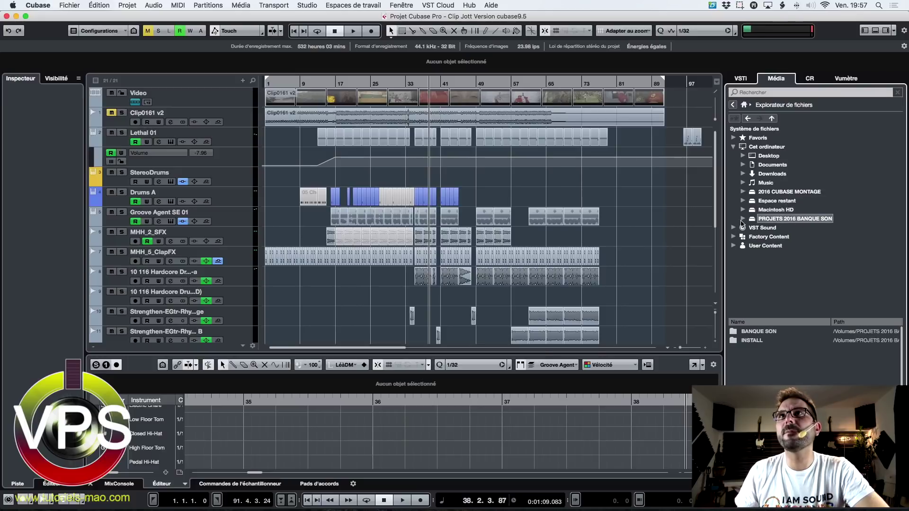
click(753, 229)
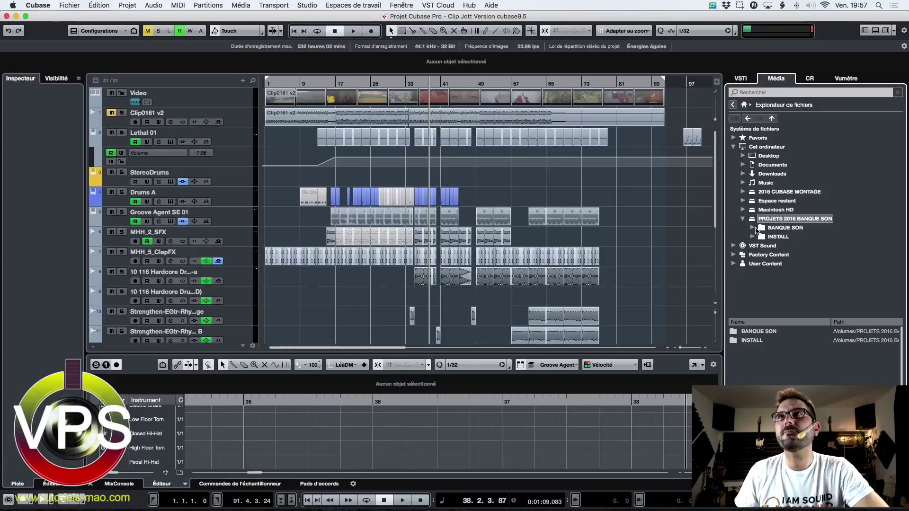
scroll(813, 273, down, 4)
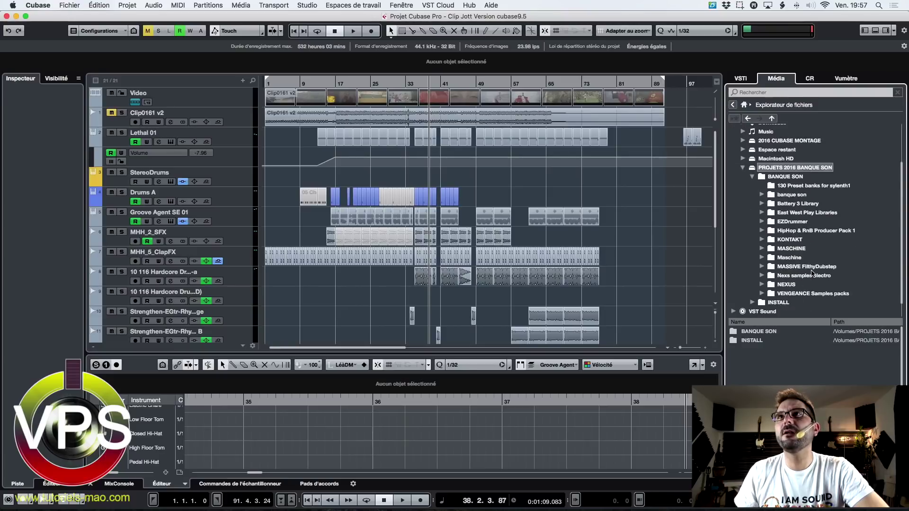
Open the Samples - Wav folder of HipHop & RnB Producer Pack 1 - Wav and select its 03 - Klap subfolder
double_click(808, 232)
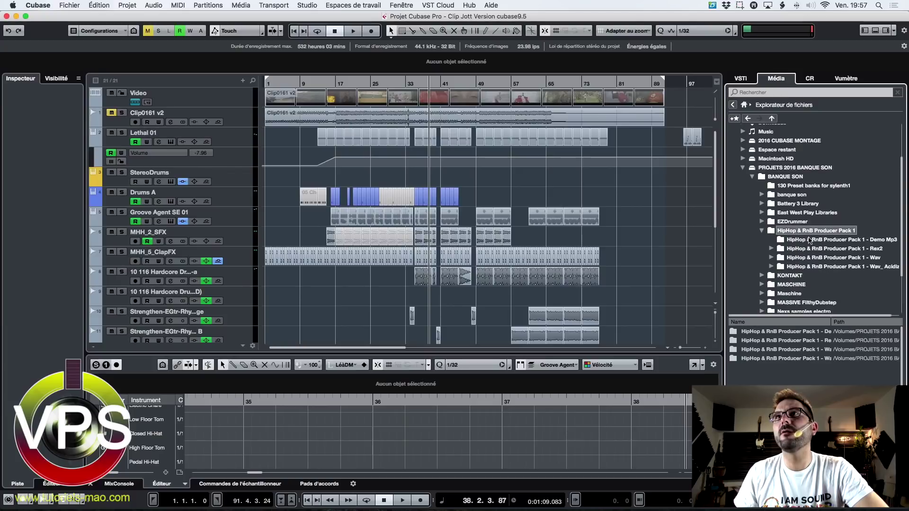
double_click(805, 257)
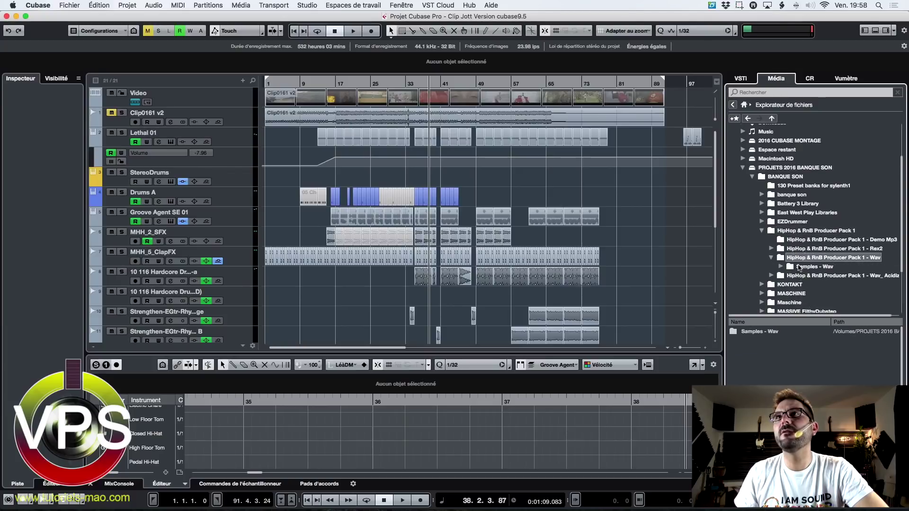
click(802, 267)
click(772, 349)
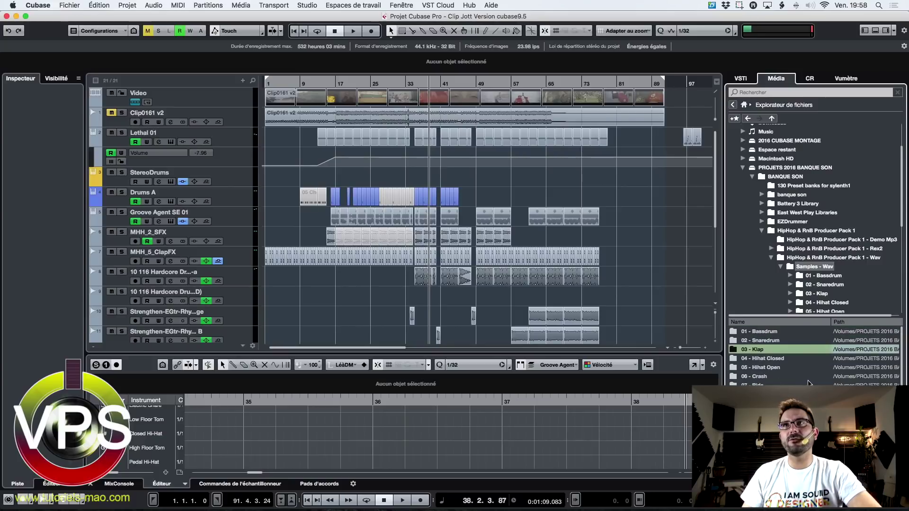
Open the 03 - Klap folder, select samples Klp 01 to Klp 04 in turn, and collapse the PROJETS 2016 BANQUE SON drive
double_click(753, 351)
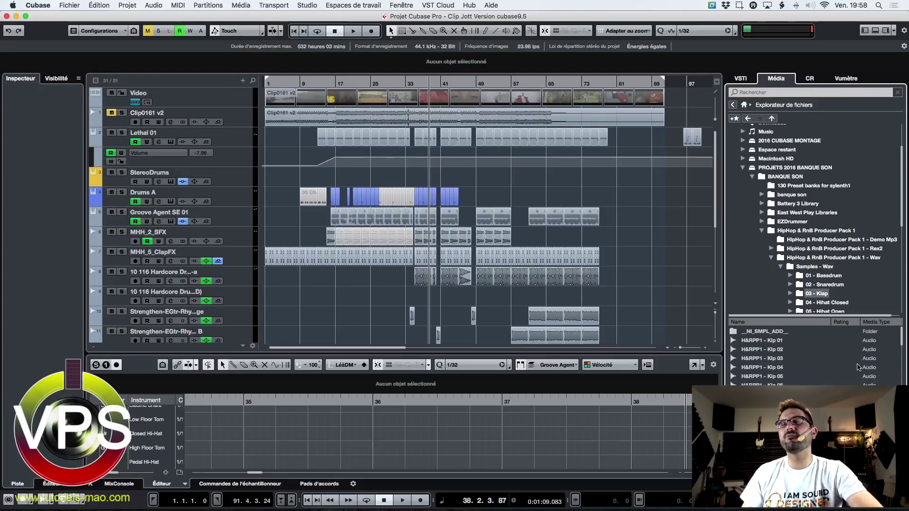
click(761, 341)
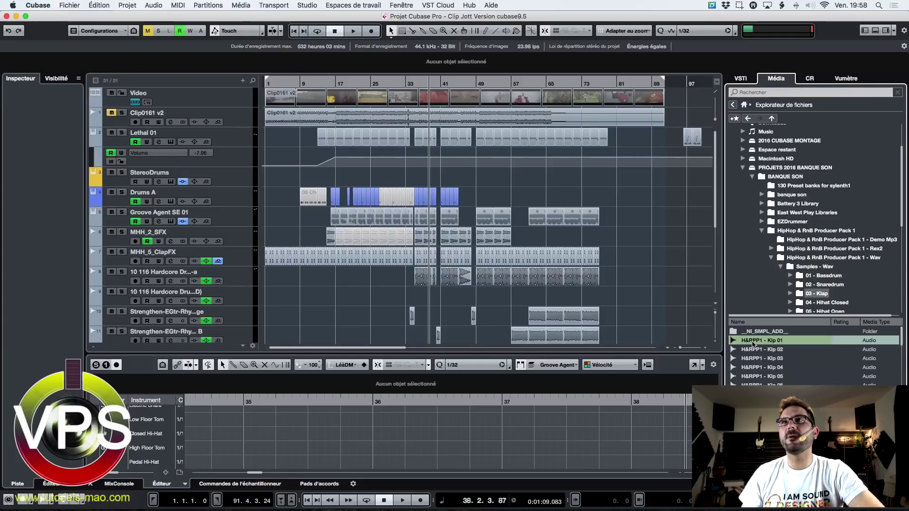
click(749, 352)
click(748, 360)
click(748, 370)
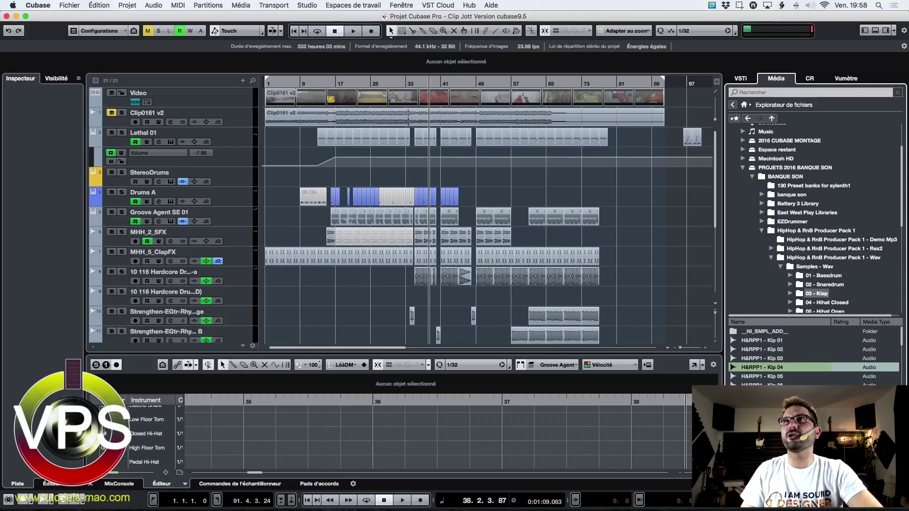
click(744, 168)
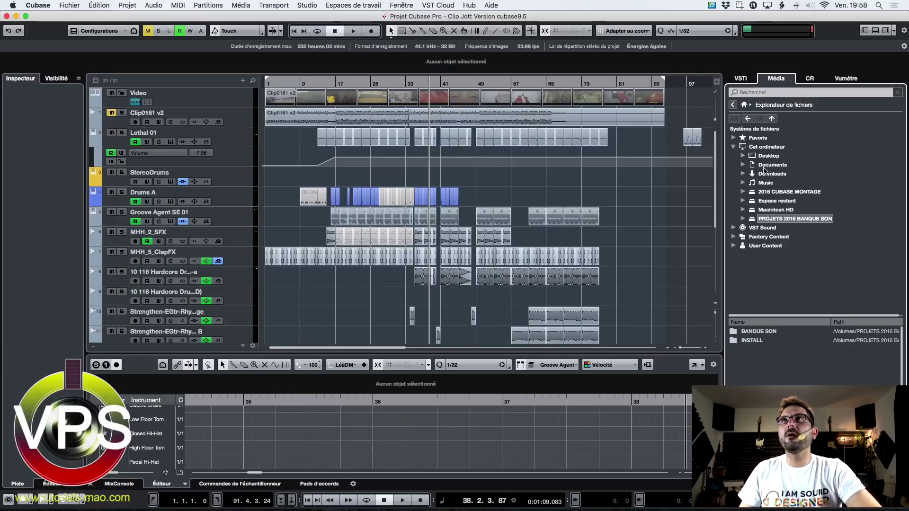
Show the Control Room in the right zone and narrow the zone to widen the project area
click(808, 79)
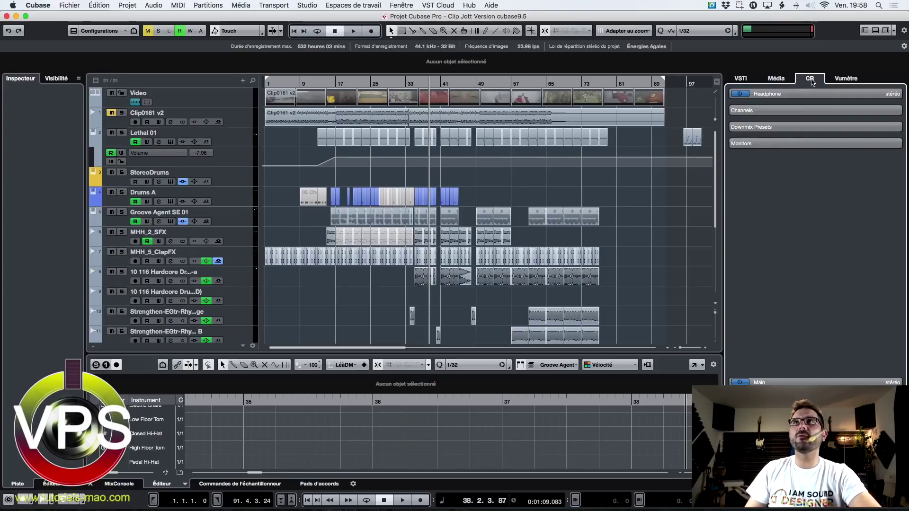
drag(723, 180, 782, 181)
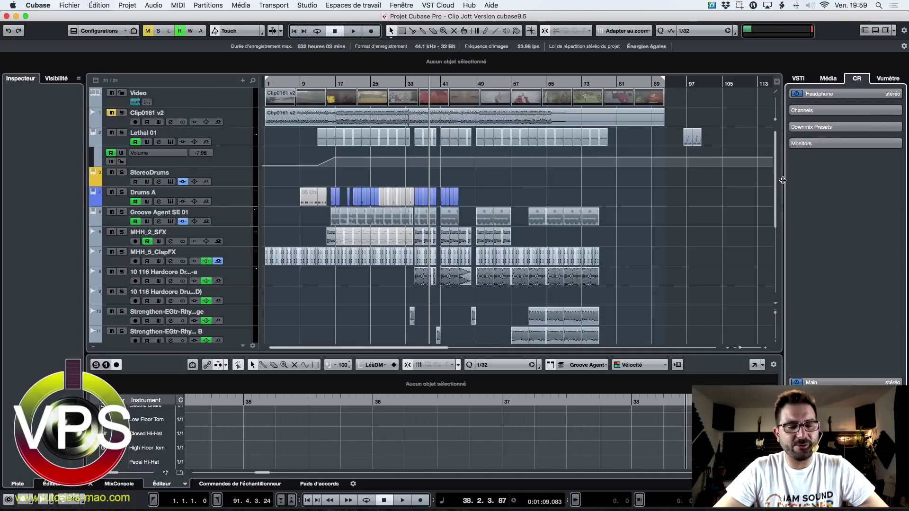
Open the MixConsole window, reposition it to view its Control Room section, and close it
key(F3)
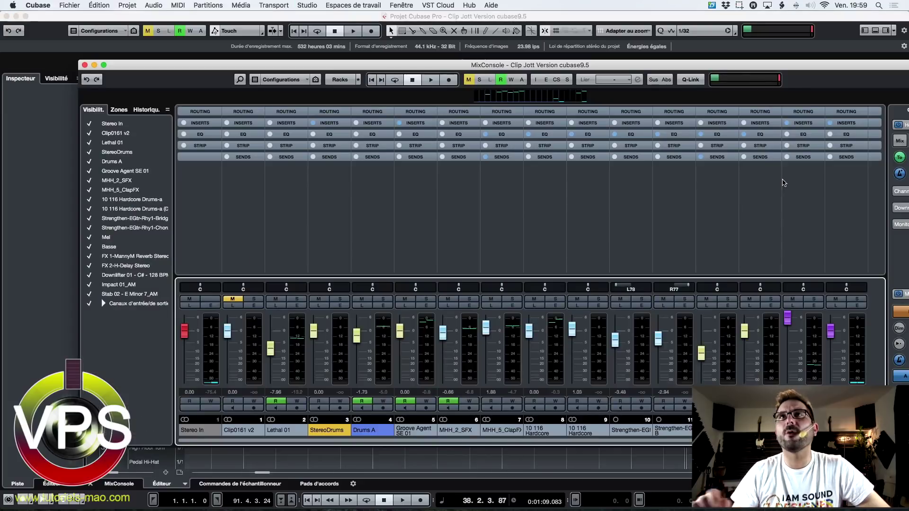
click(797, 160)
click(798, 160)
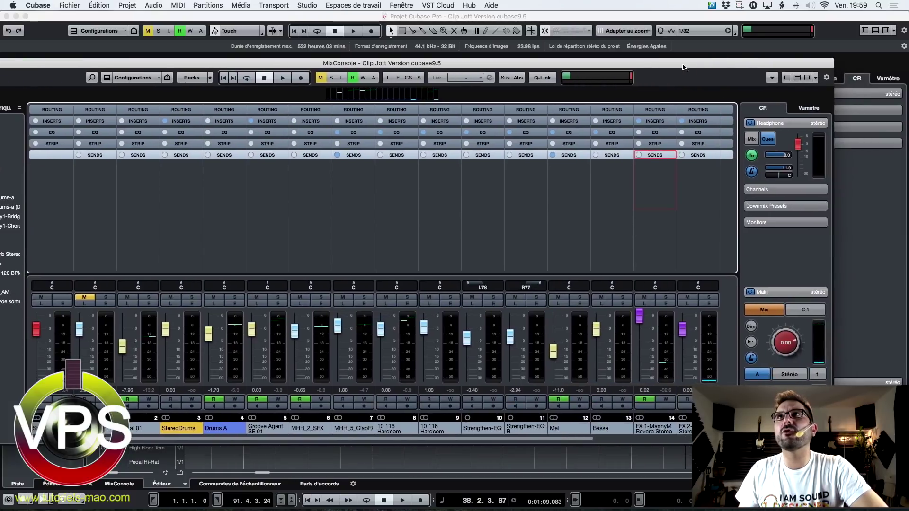
click(766, 114)
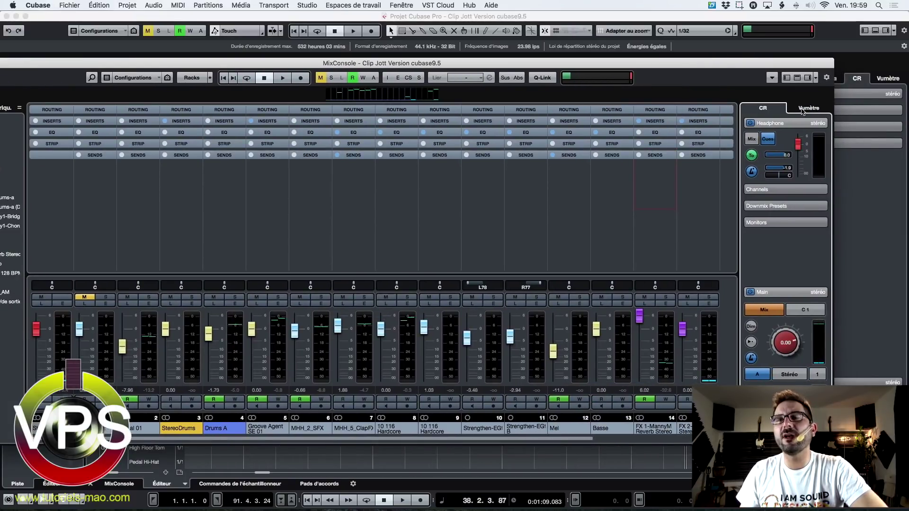
drag(137, 65, 219, 68)
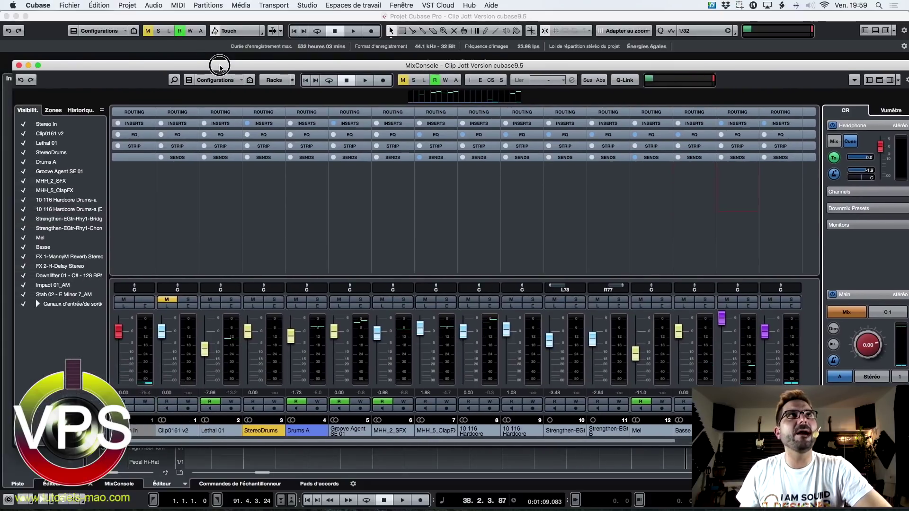
click(19, 65)
Examine the Control Room's Headphone, Channels, Downmix Presets and Monitors sections one after another
click(844, 94)
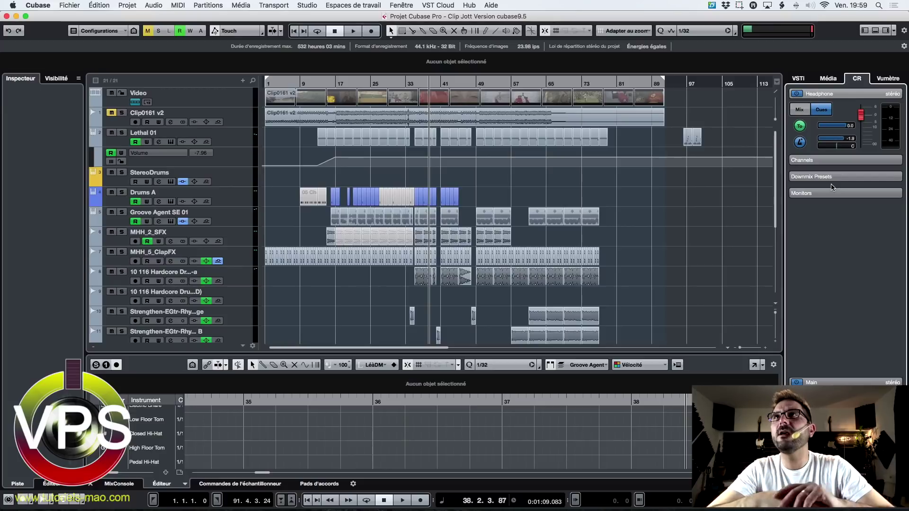
scroll(637, 201, down, 5)
scroll(638, 201, up, 5)
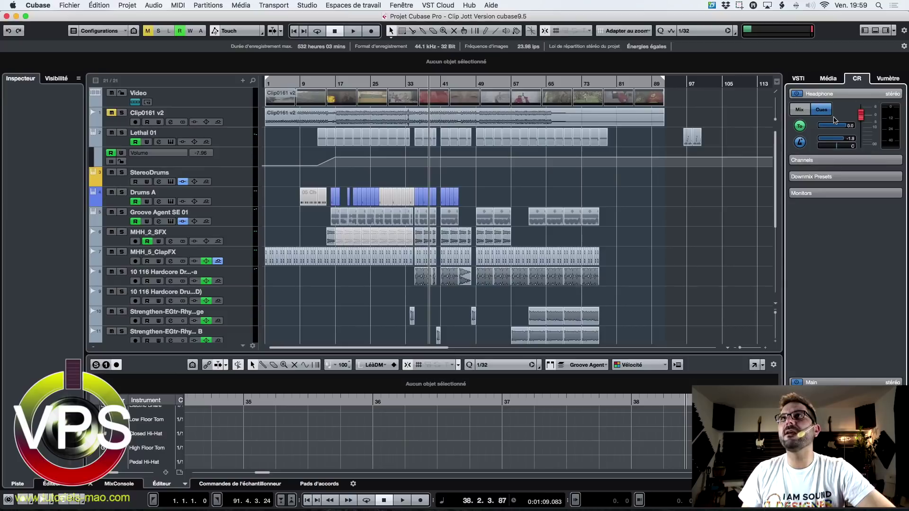
click(829, 161)
click(828, 111)
click(837, 127)
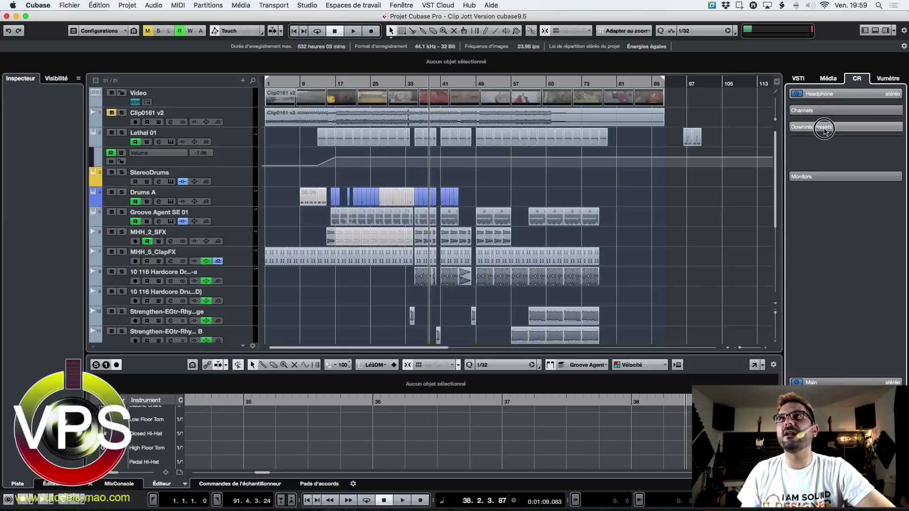
click(837, 127)
click(826, 143)
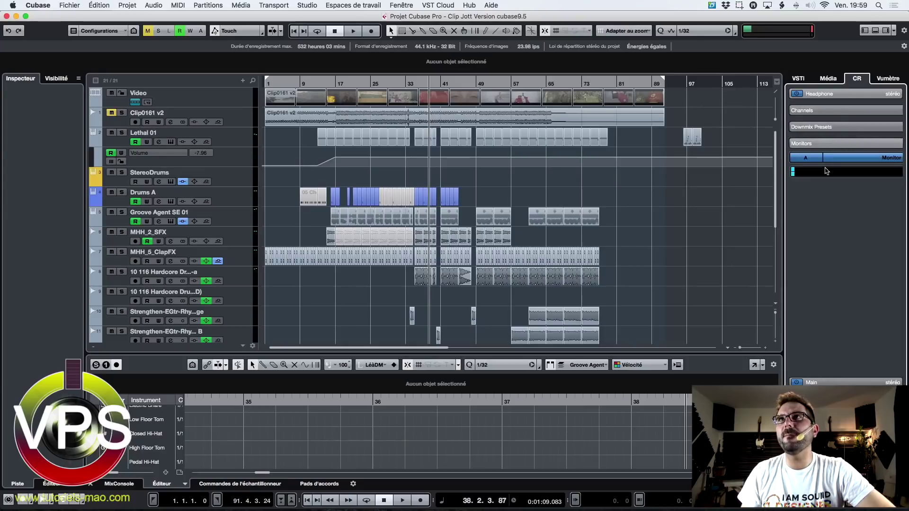
click(819, 141)
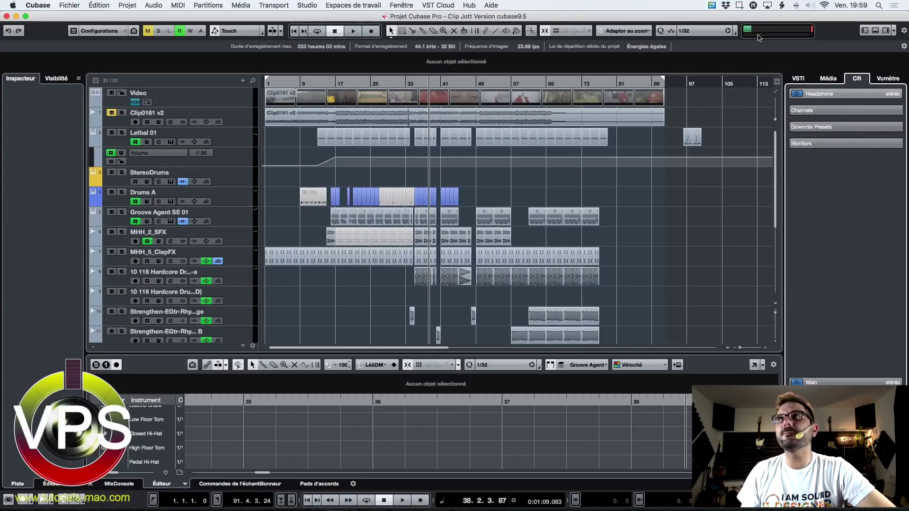
Expand the Control Room's Main and Headphone sections
click(843, 382)
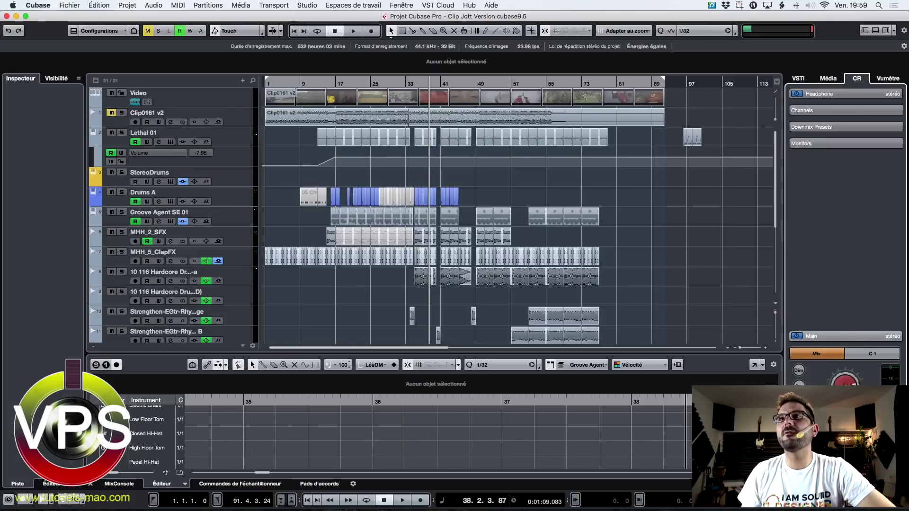
click(821, 94)
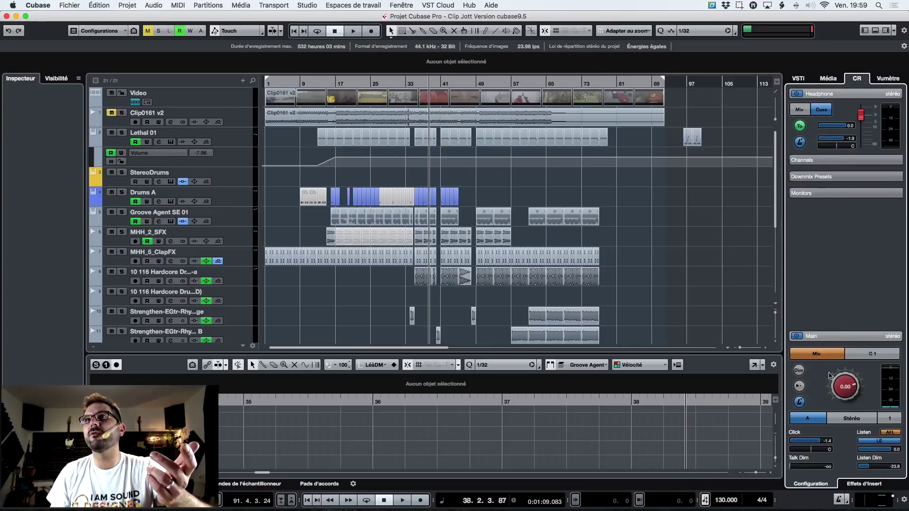
Play the project briefly with C 1 as the Control Room's main source, and switch the source back to Mix
click(873, 355)
key(space)
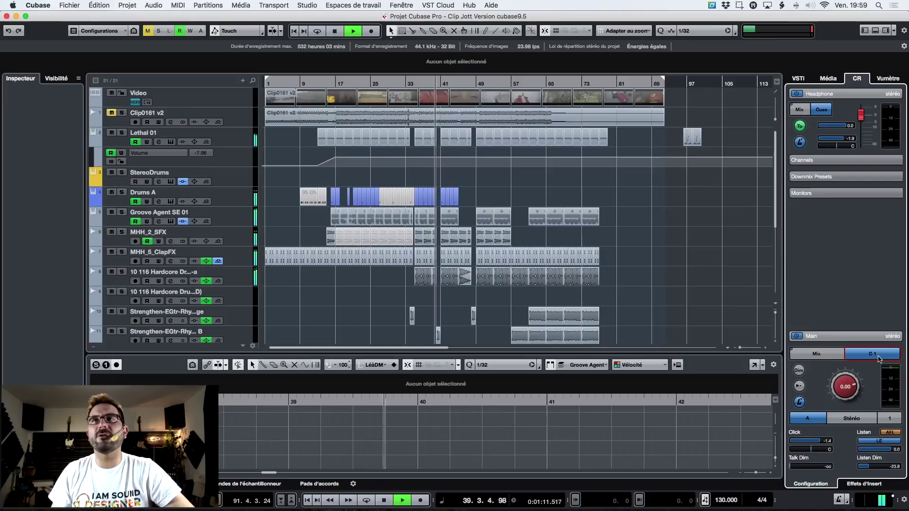
key(space)
click(878, 359)
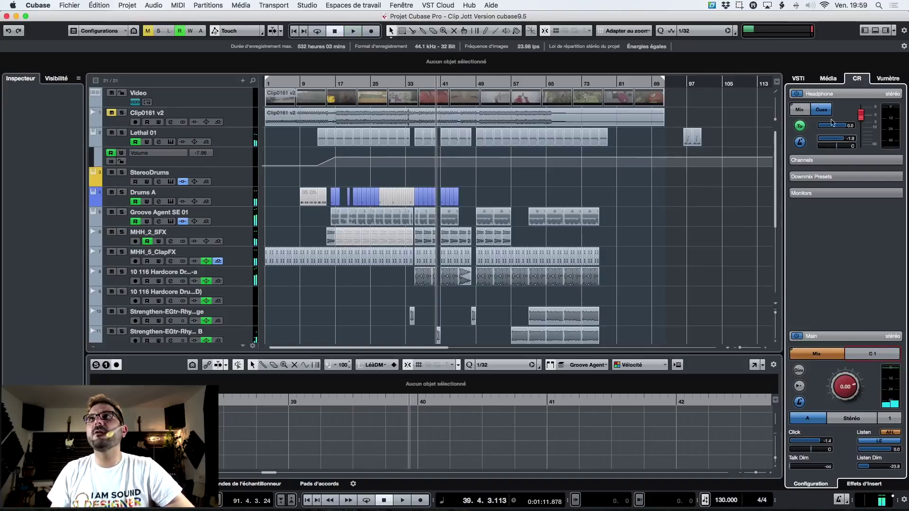
Set the Headphone channel's source to Mix and check its meter during a short playback
click(829, 94)
click(829, 93)
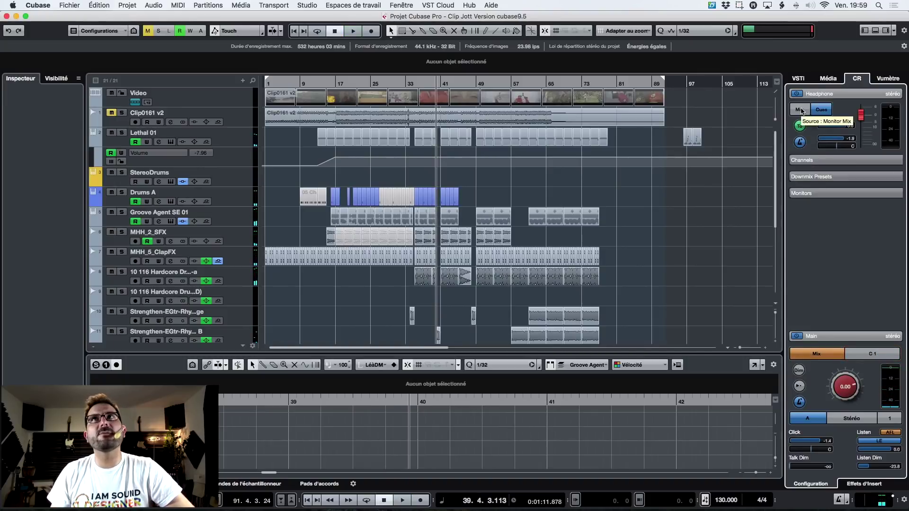
click(800, 110)
key(space)
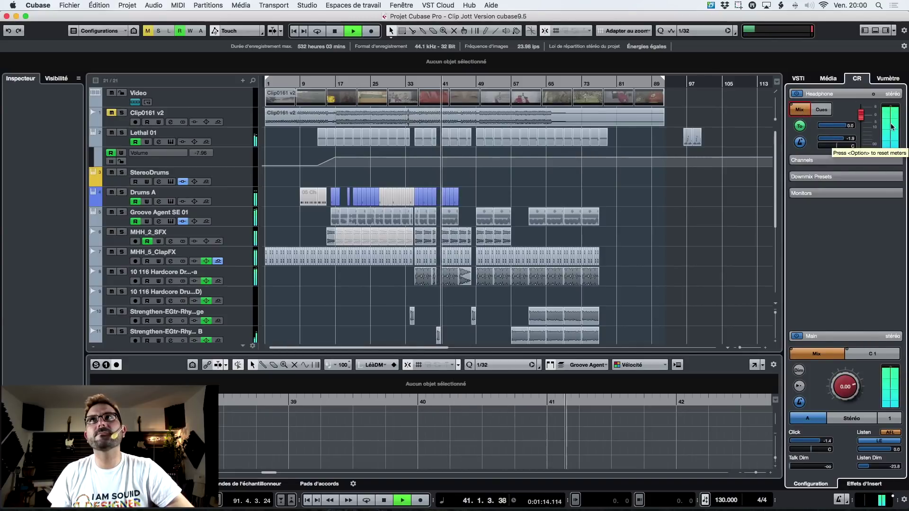
key(space)
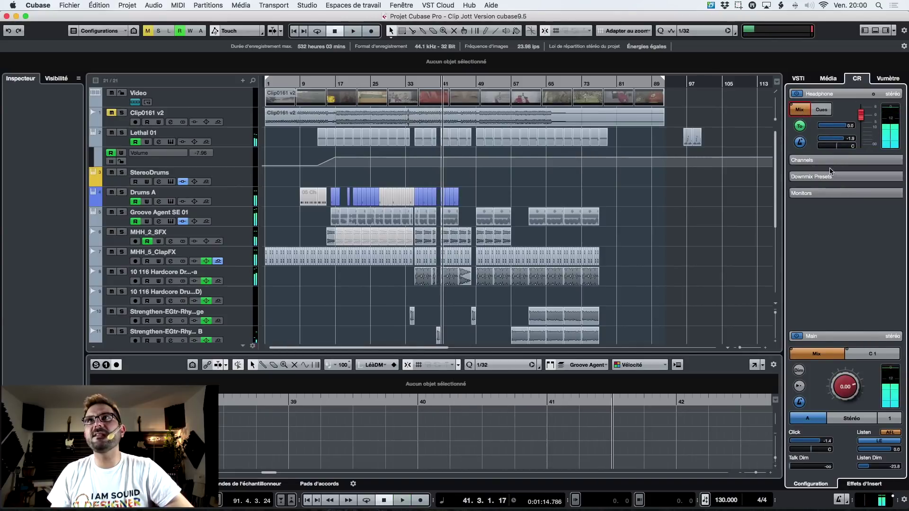
Expand the Monitors section and add a stereo monitor channel named Moniteur 2 in the Control Room audio connections
click(828, 193)
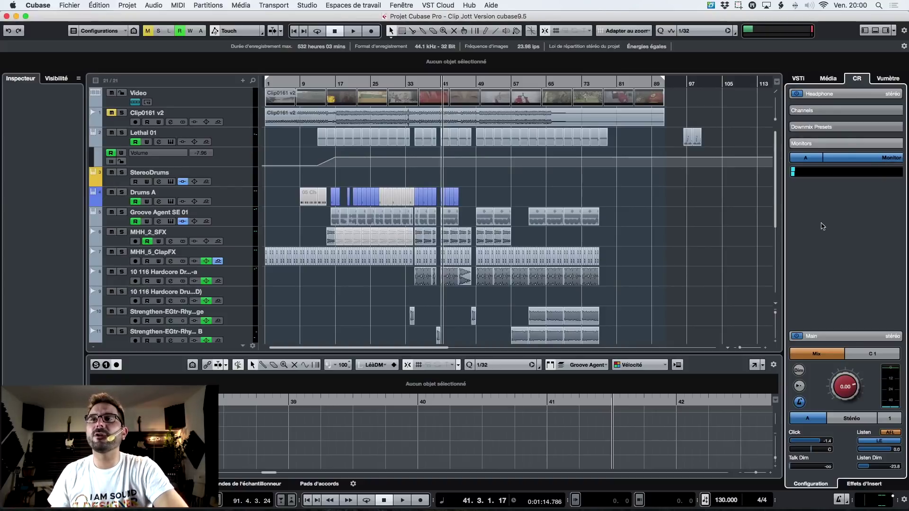
key(F4)
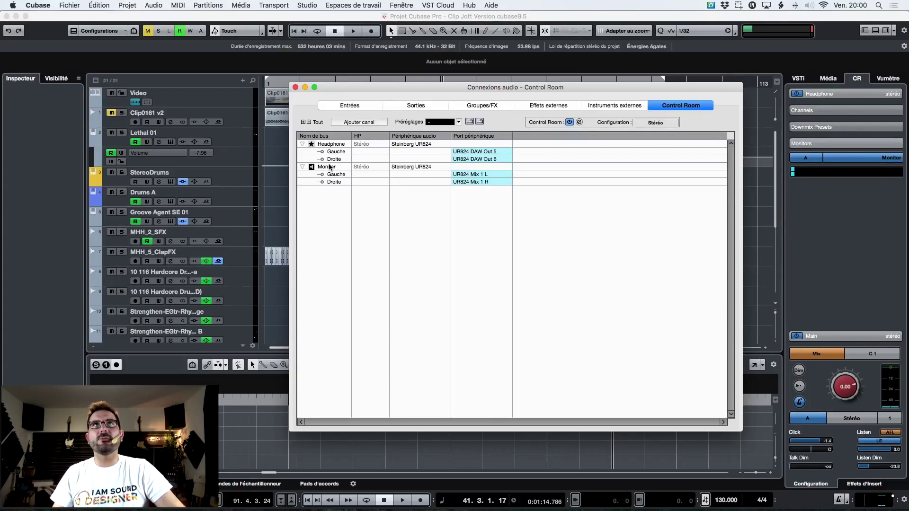
click(347, 122)
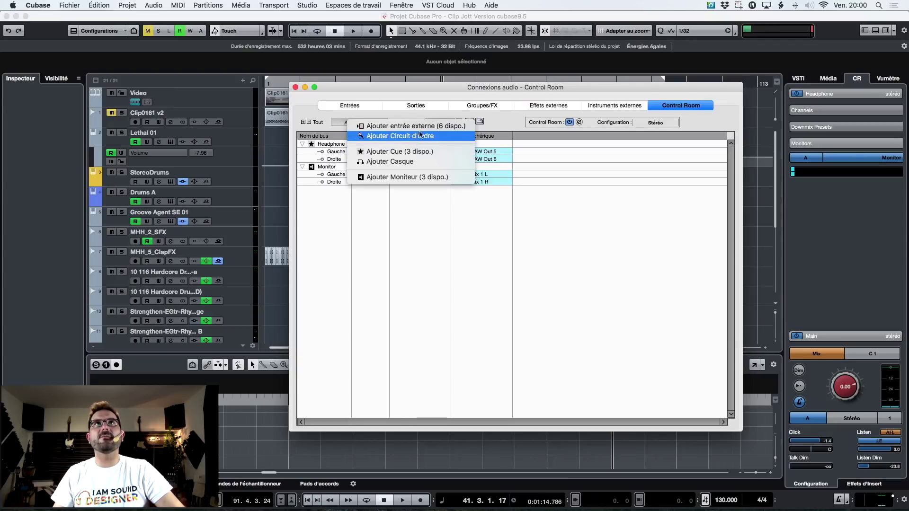
click(418, 177)
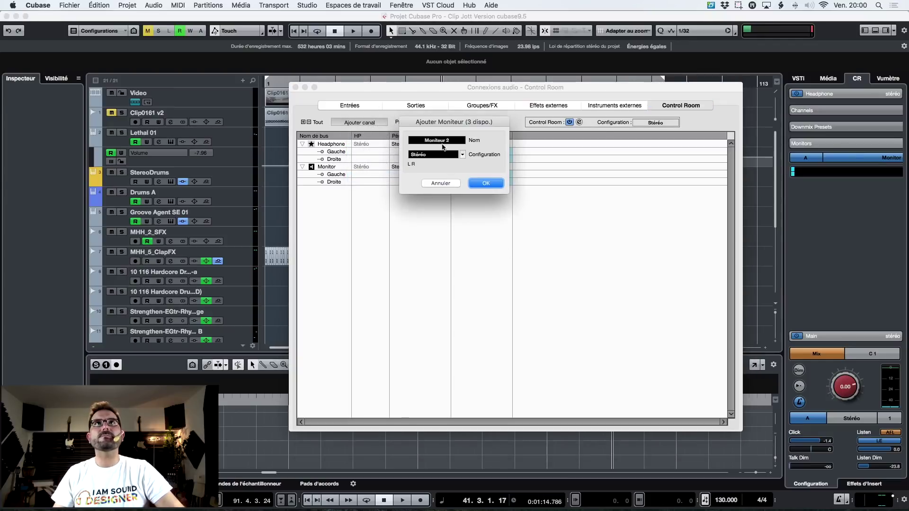
click(487, 183)
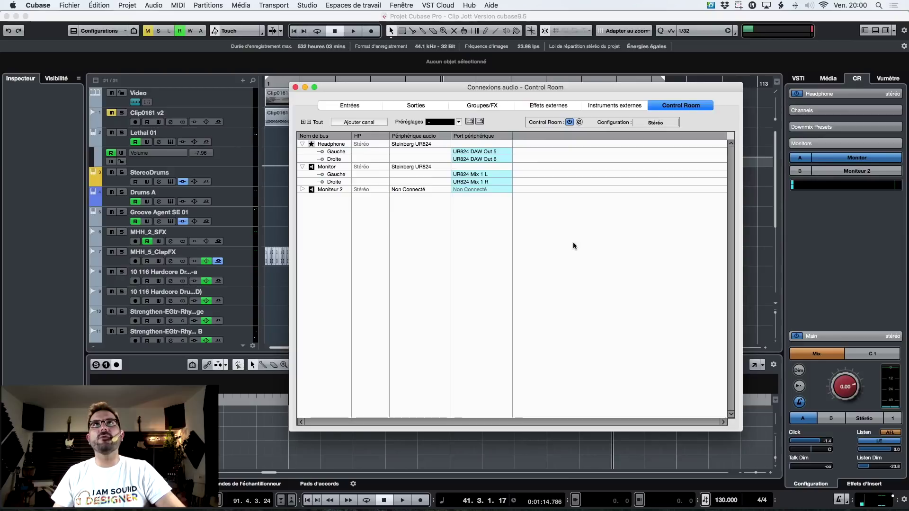
click(295, 87)
Play the project through Moniteur 2, and switch back to the first monitor to compare playback
click(862, 172)
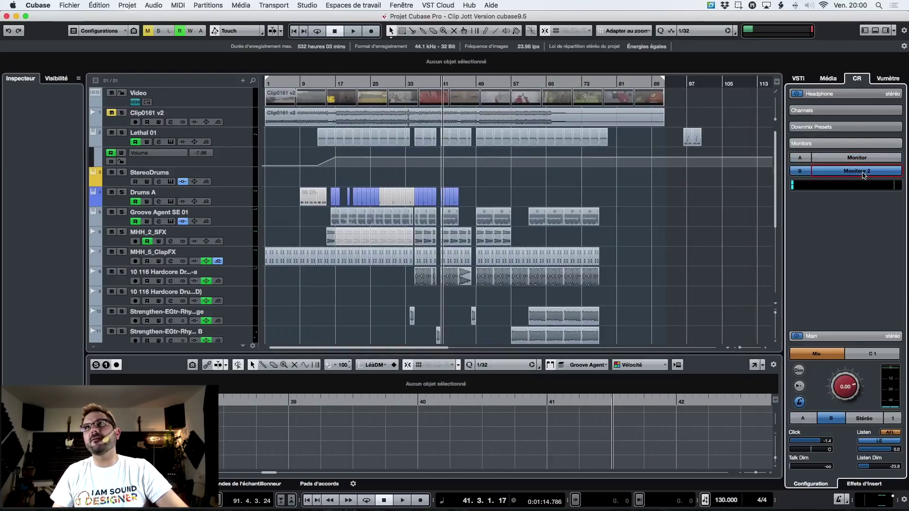
key(space)
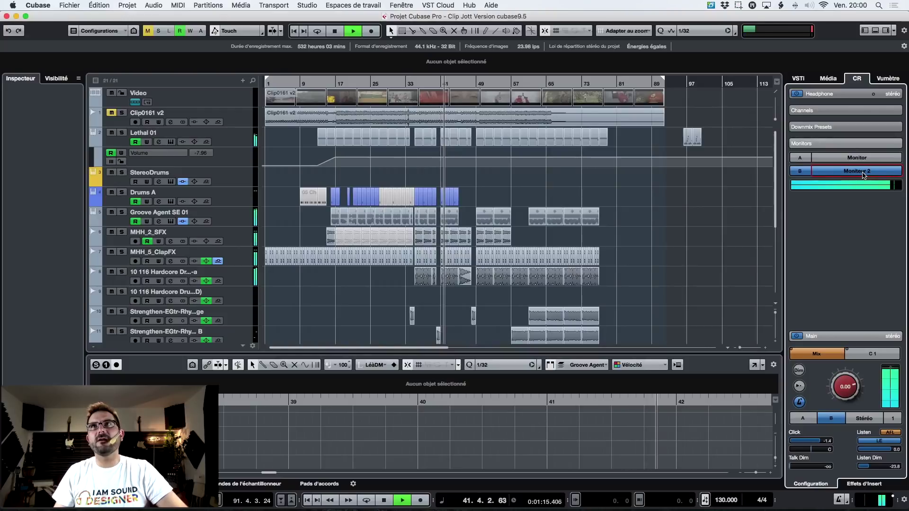
key(space)
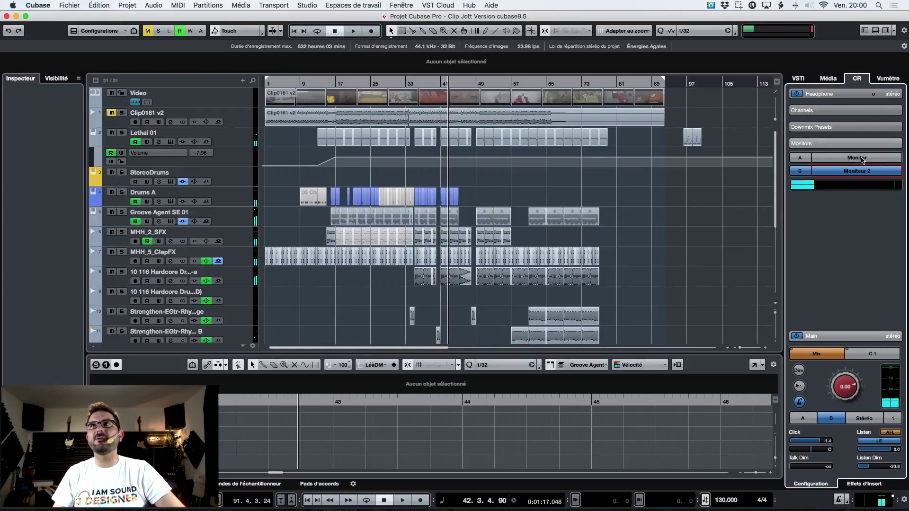
click(861, 159)
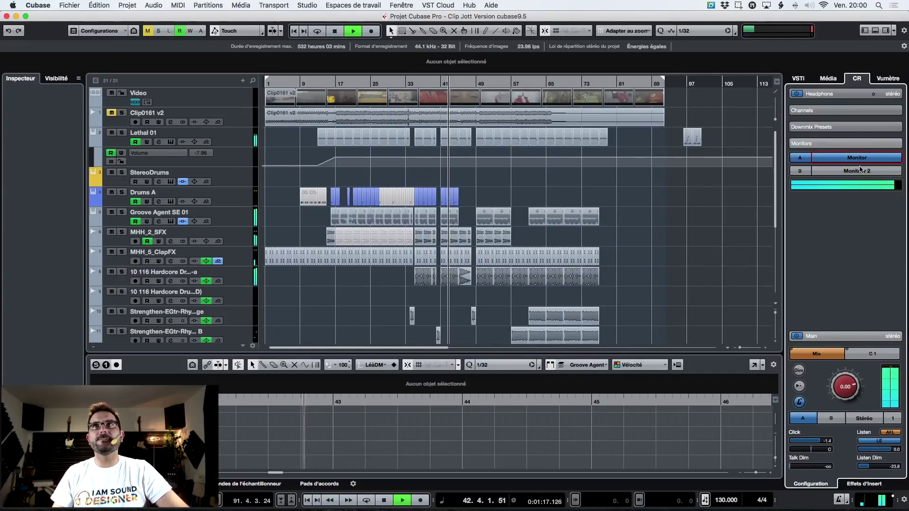
key(space)
Lower the Control Room's main level during playback and reset it to 0
mouse_move(839, 385)
mouse_down()
mouse_move(837, 407)
mouse_move(838, 374)
mouse_move(845, 389)
mouse_up()
key(space)
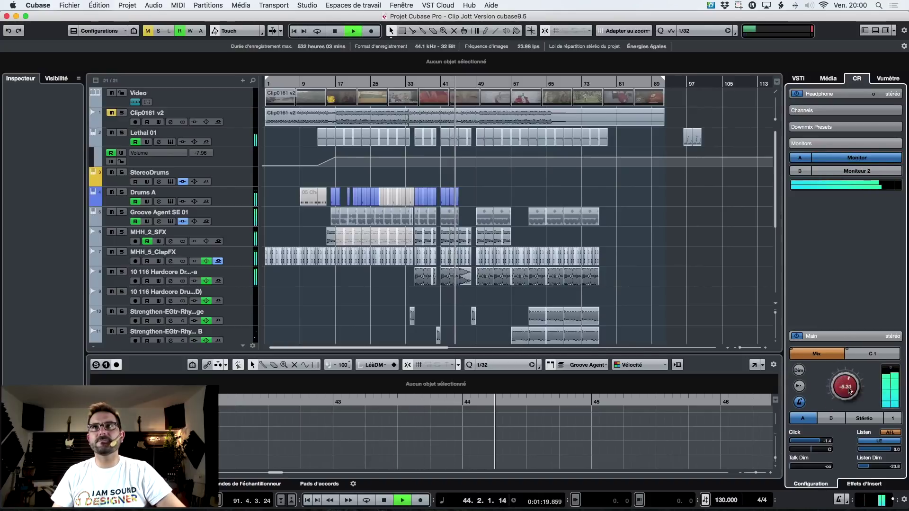
double_click(845, 389)
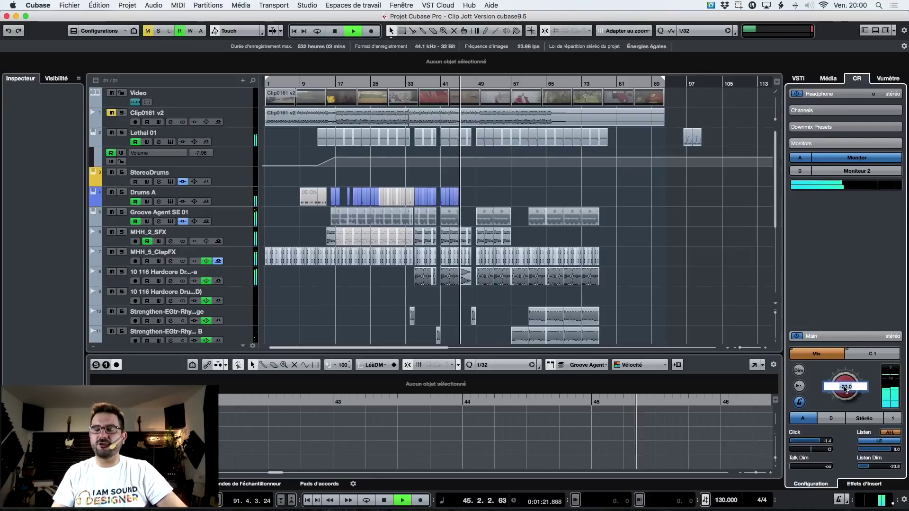
text(0)
key(Return)
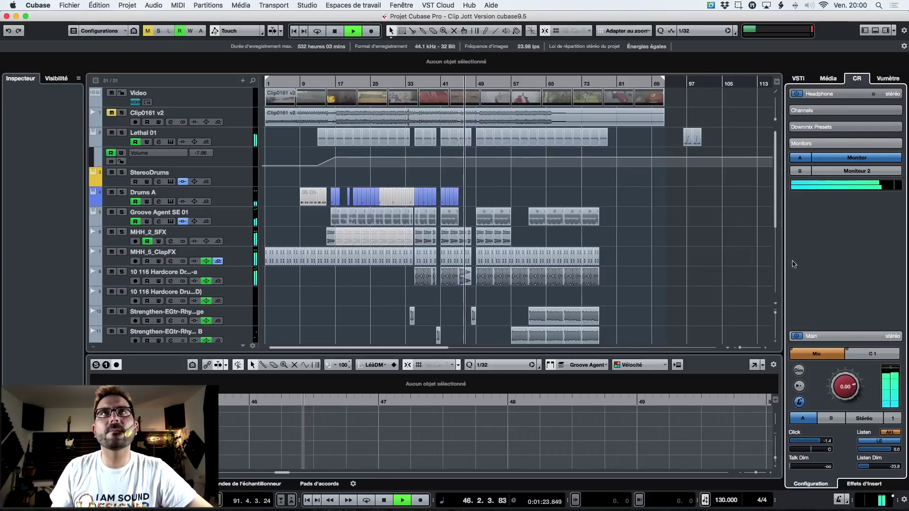
Stop the playback, bring up the MixConsole and compare its channel visibility and zone lists
click(475, 81)
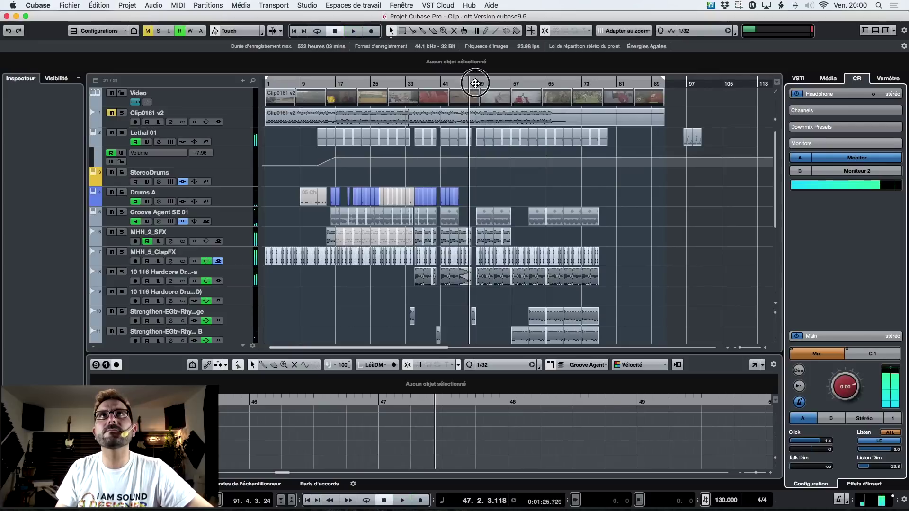
key(space)
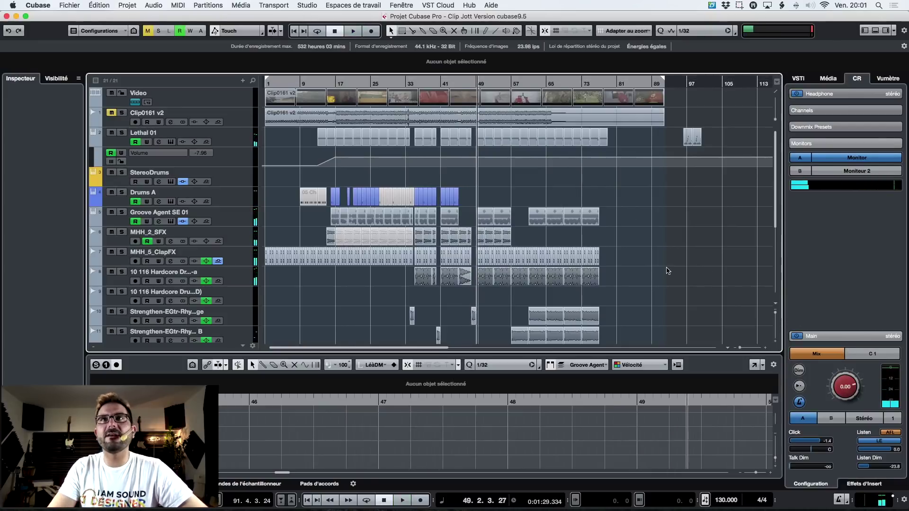
key(F3)
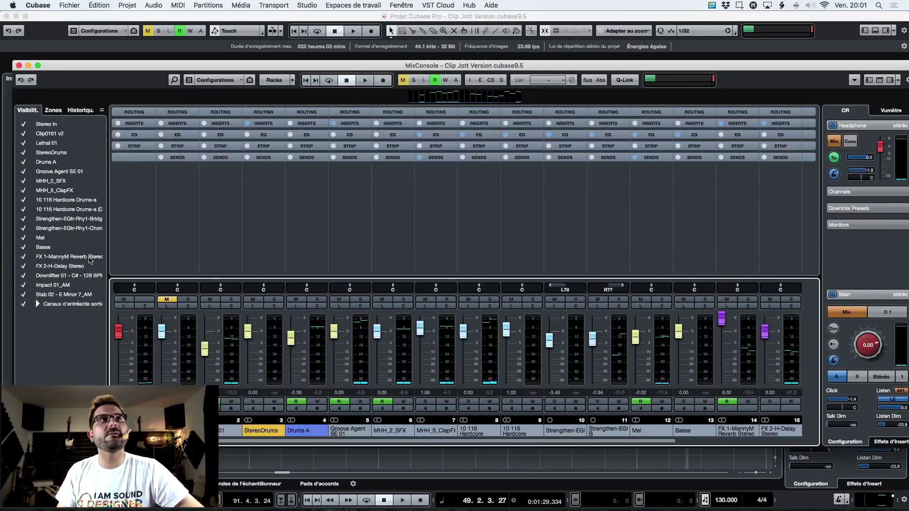
click(53, 110)
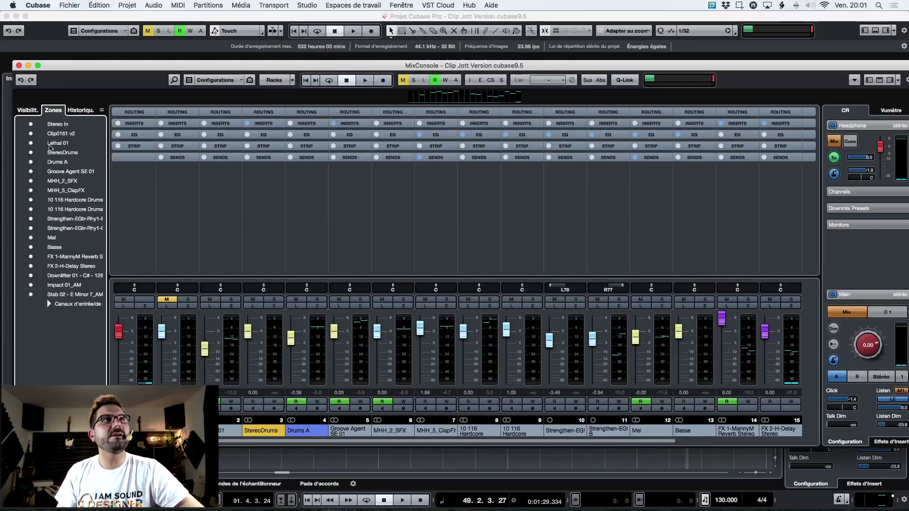
click(27, 111)
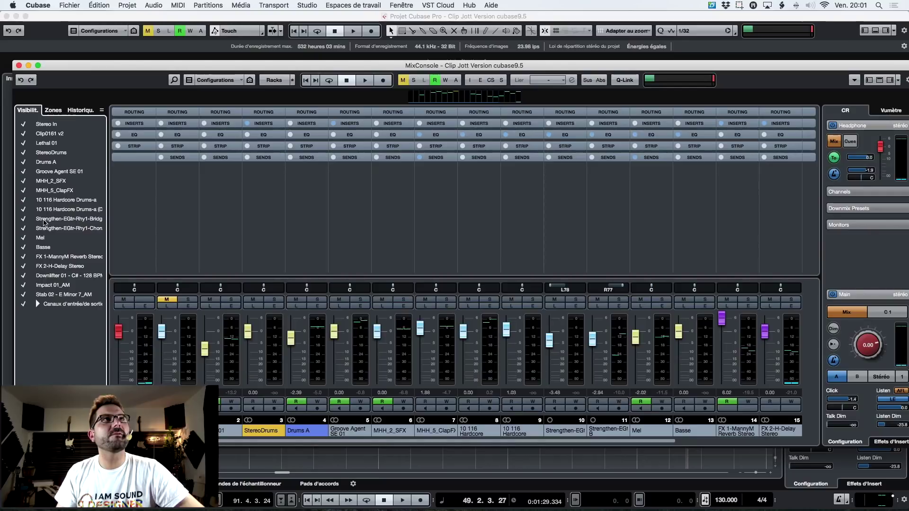
click(60, 112)
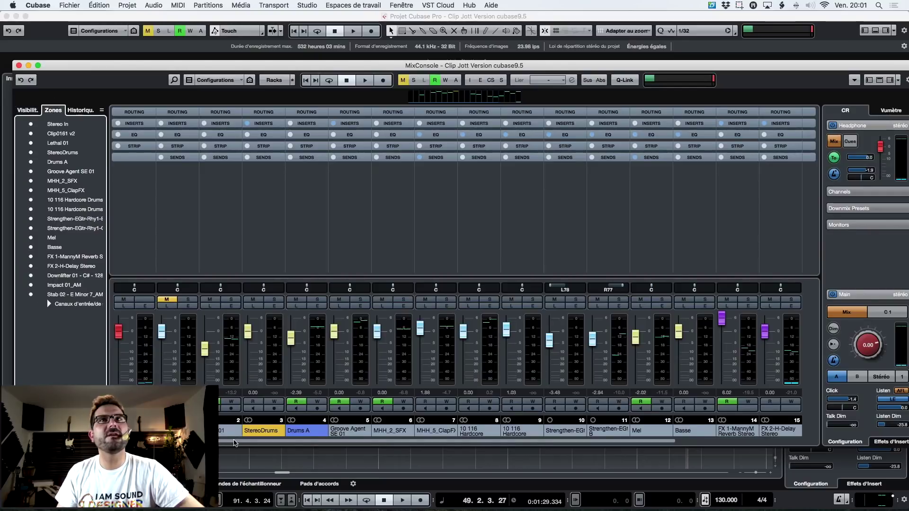
Reveal Stereo Out under the input/output channels in the MixConsole's zone list, and expand the insert racks
drag(235, 443, 537, 442)
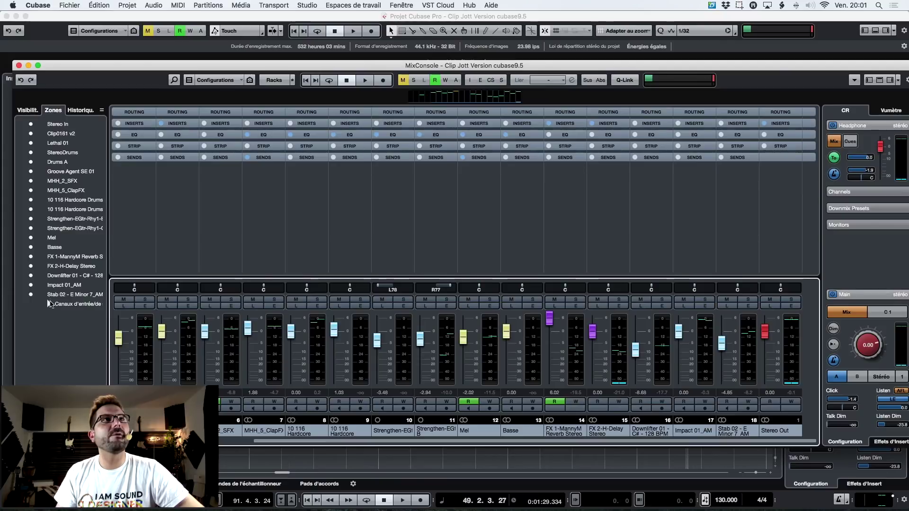
click(49, 304)
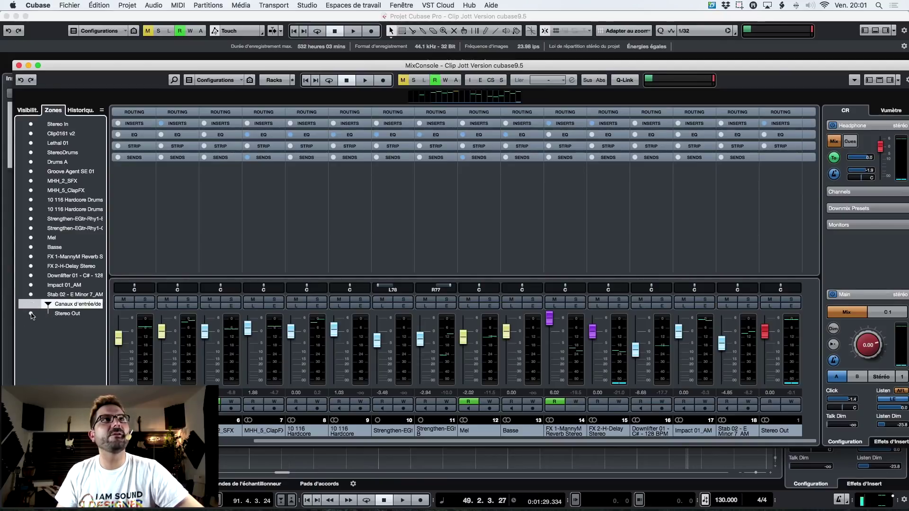
mouse_move(771, 441)
mouse_down()
mouse_move(736, 443)
mouse_move(771, 442)
mouse_up()
click(787, 129)
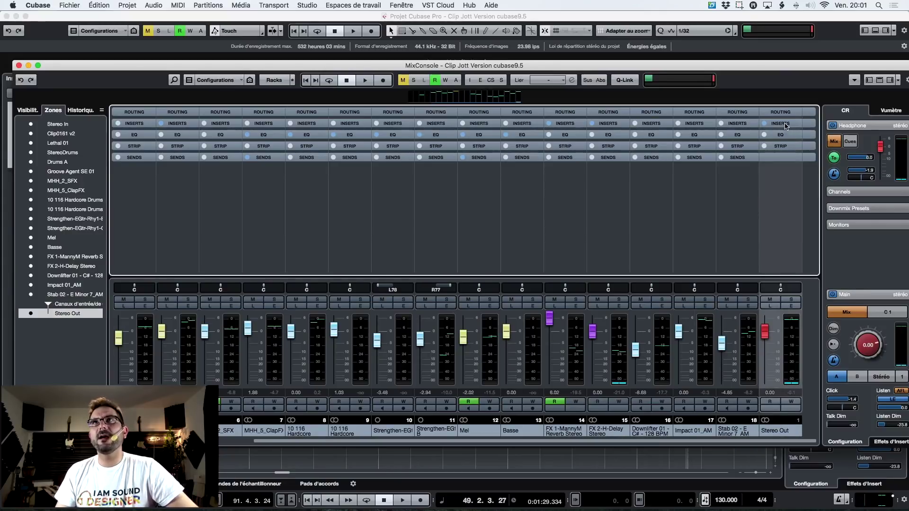
click(785, 124)
Lower the Stereo Out fader during playback and reset it to 0
drag(765, 333, 765, 351)
key(space)
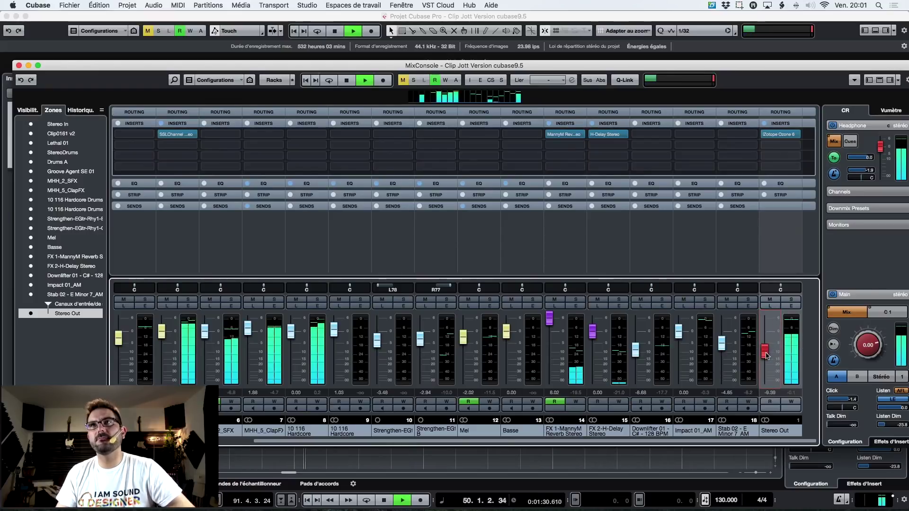
super+click(765, 353)
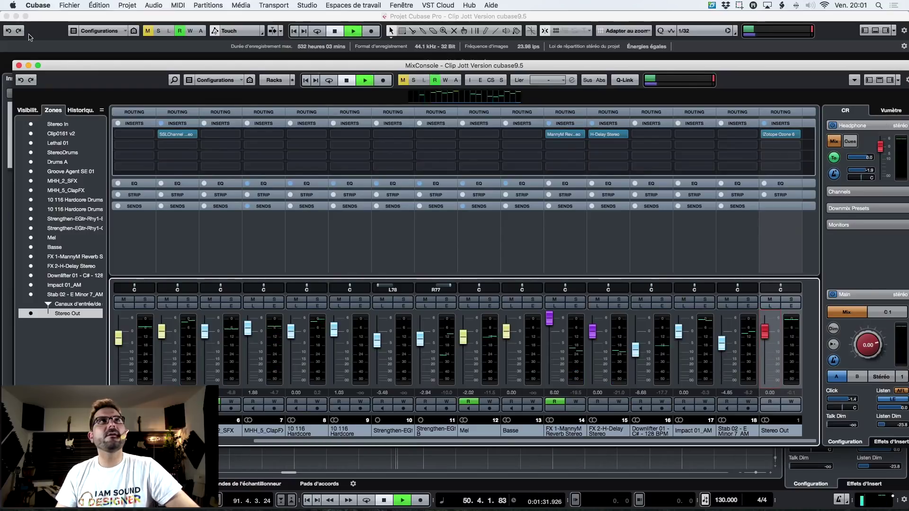
Close the MixConsole and lower the Control Room's main level to about -11.8 dB, testing it with a short playback
click(19, 65)
key(space)
drag(842, 384, 834, 391)
key(space)
key(space)
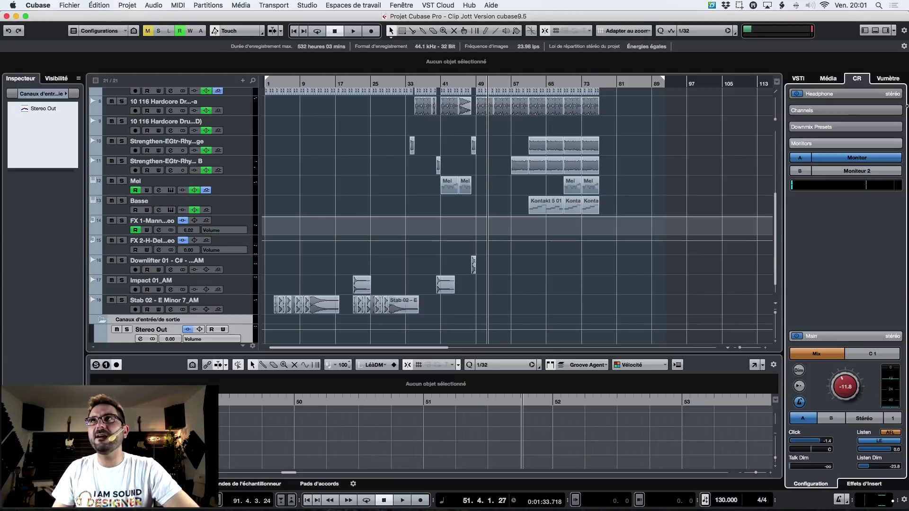
Show the master meter and watch its levels during two short playbacks
click(884, 78)
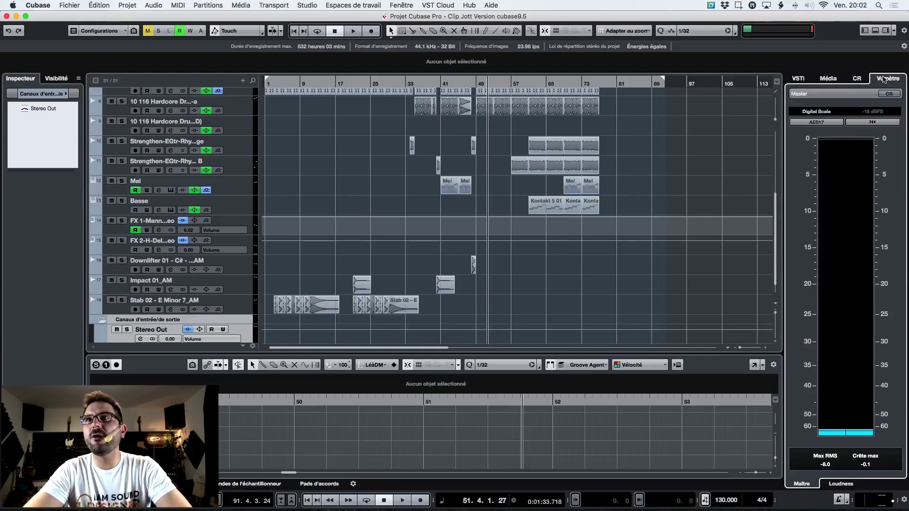
key(space)
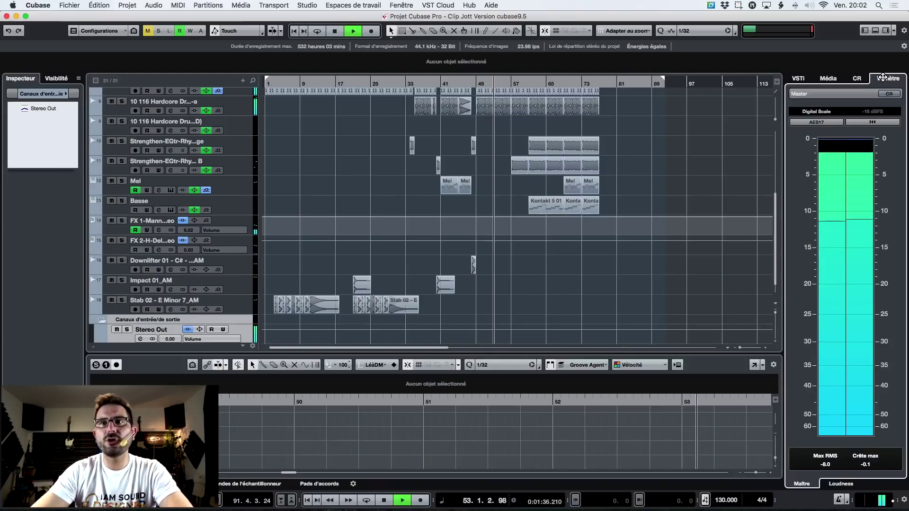
key(space)
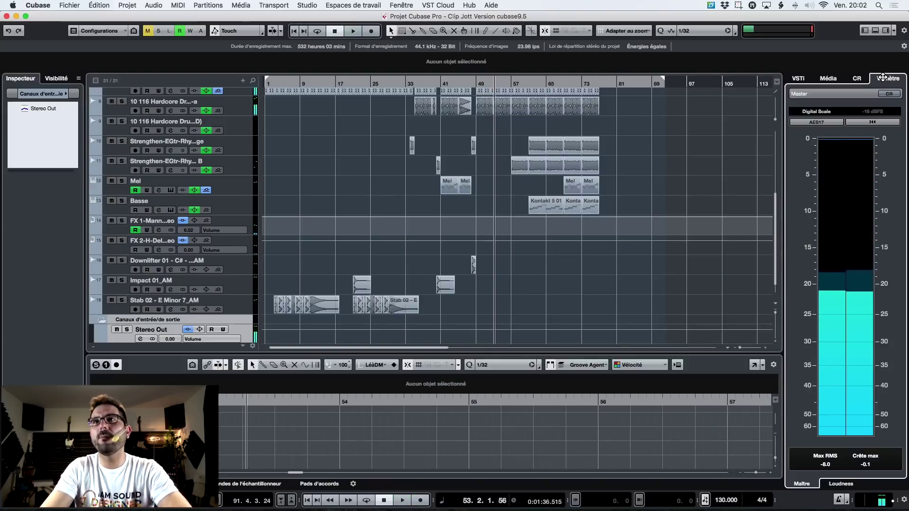
key(space)
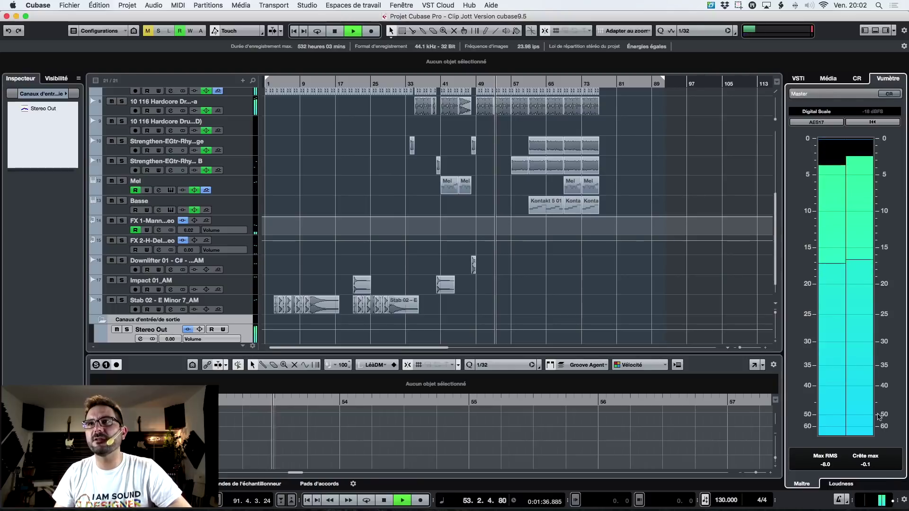
key(space)
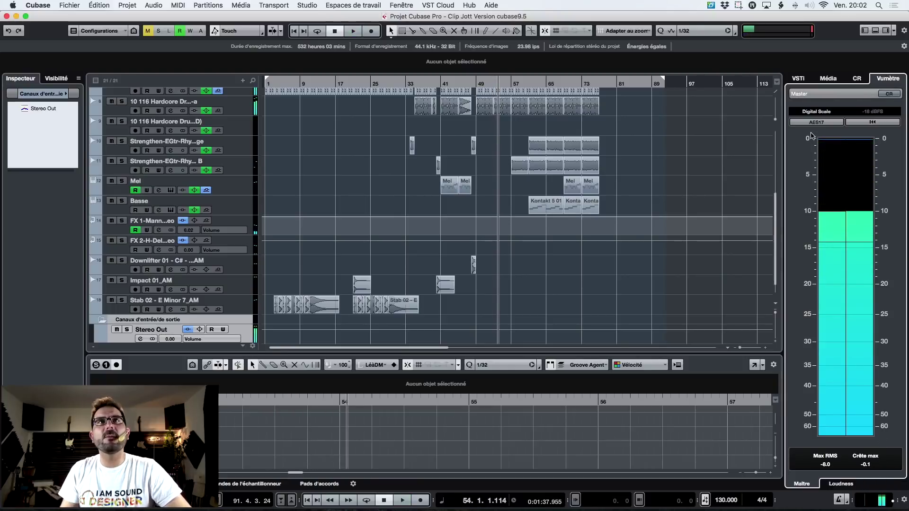
Reset the master meter's Max RMS and maximum peak readings
click(838, 122)
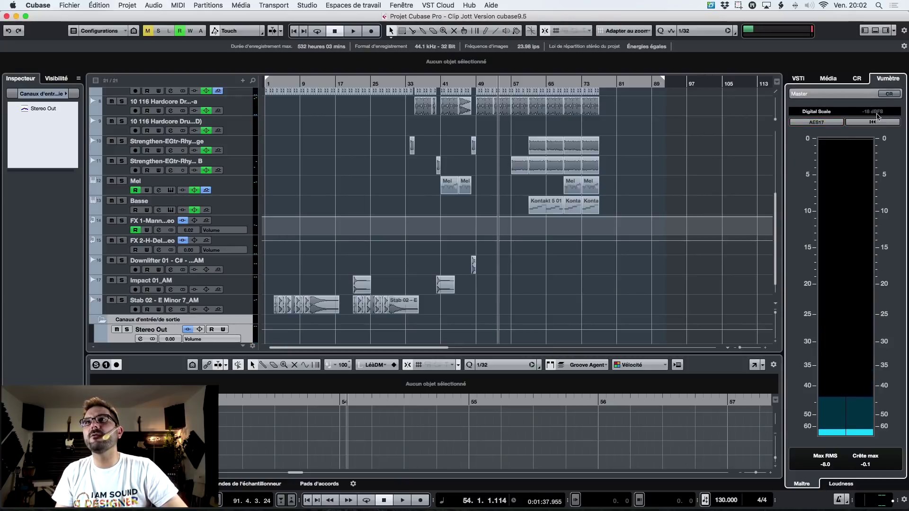
click(834, 465)
click(866, 463)
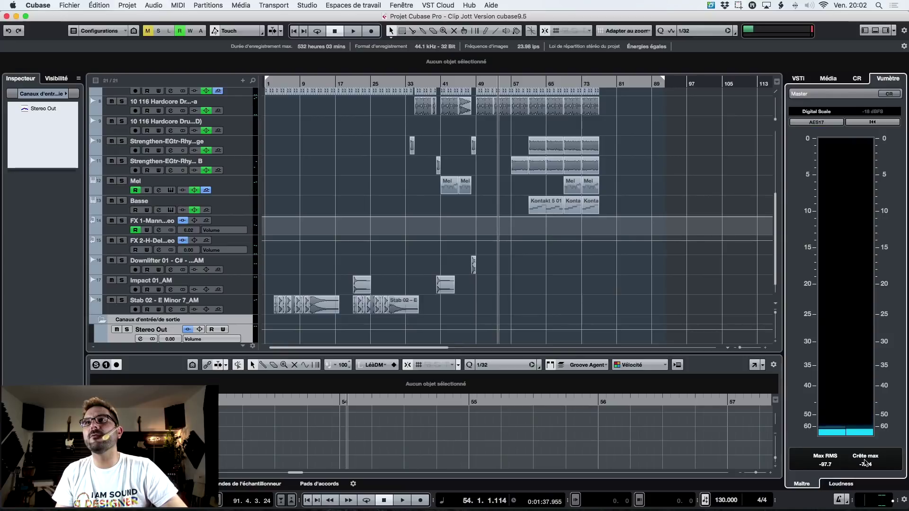
Show the loudness meter and examine the reference and tolerance values in its settings
click(851, 483)
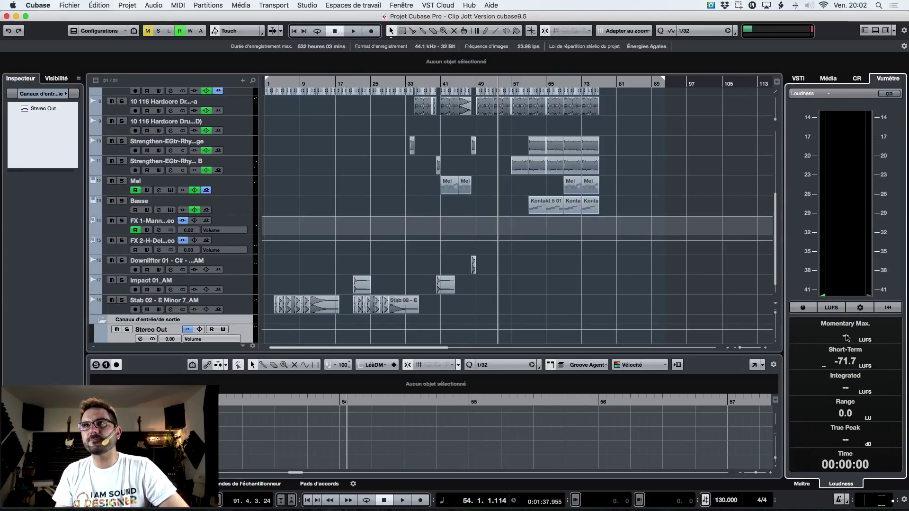
click(892, 94)
click(890, 93)
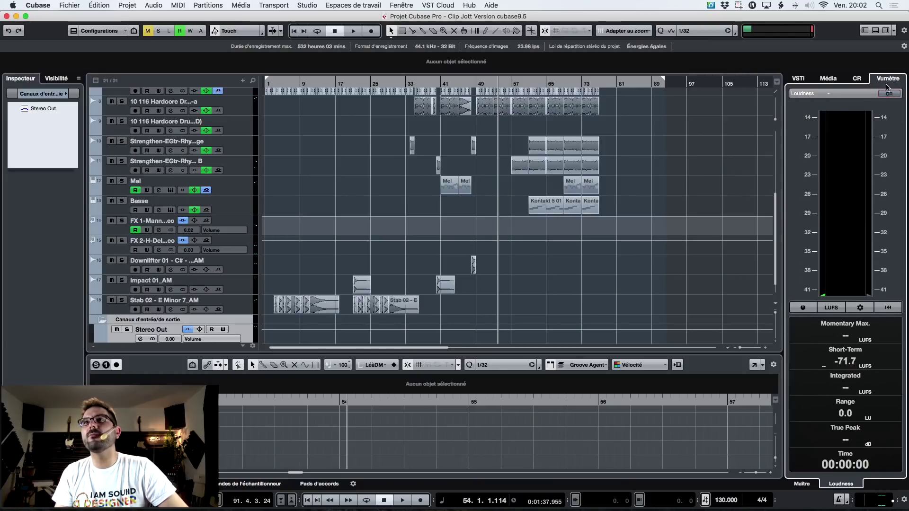
click(862, 308)
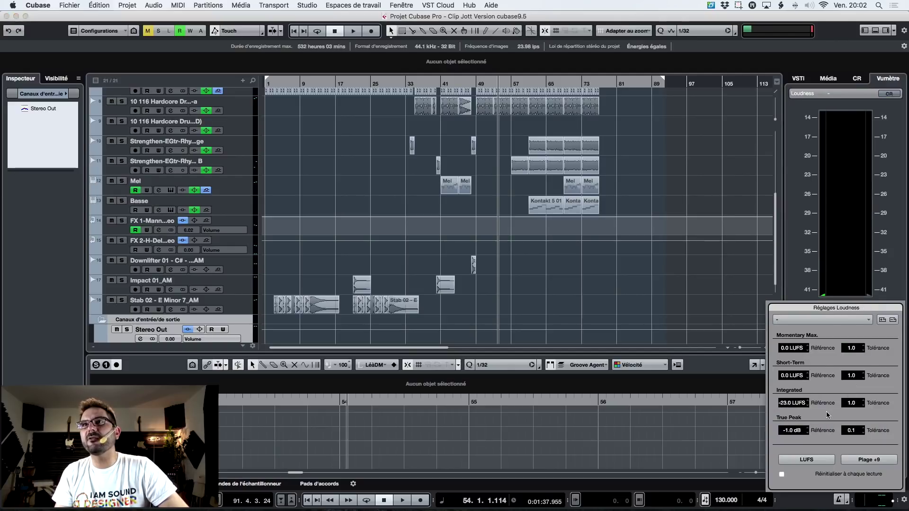
click(886, 266)
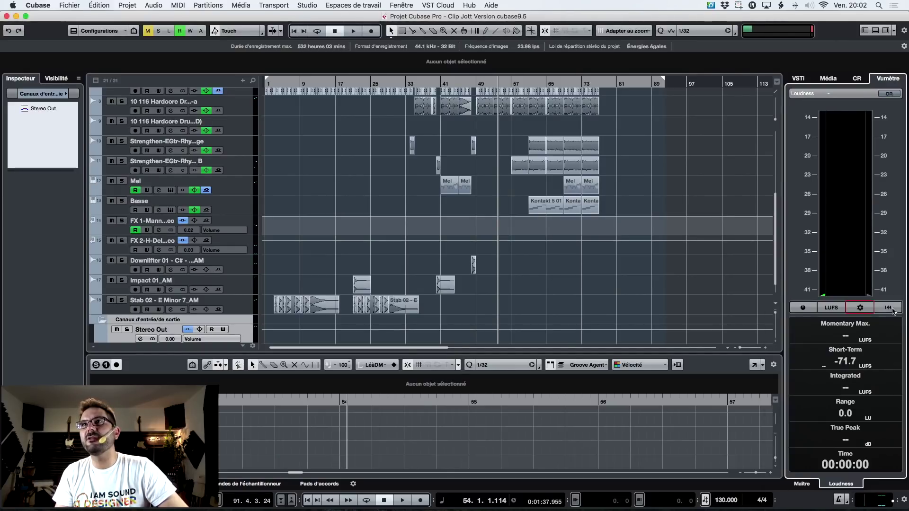
Activate the loudness measurement and measure a few seconds of playback
click(799, 309)
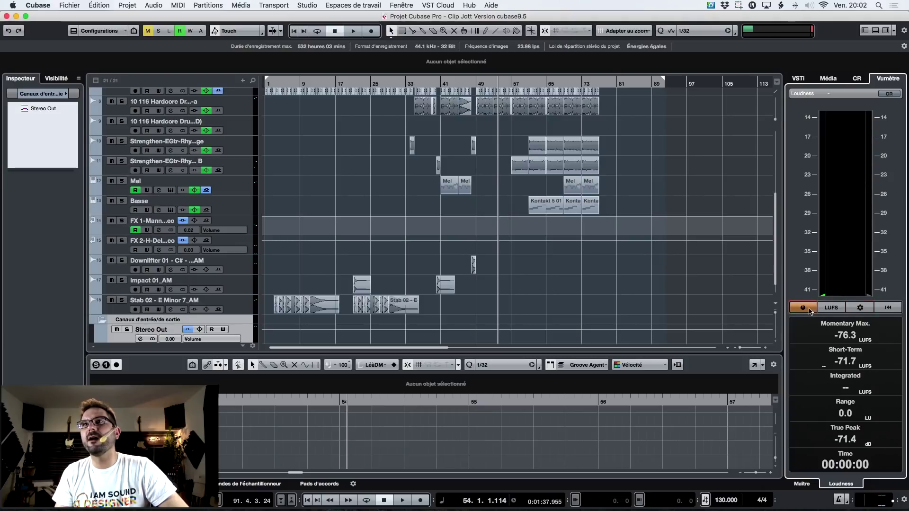
key(space)
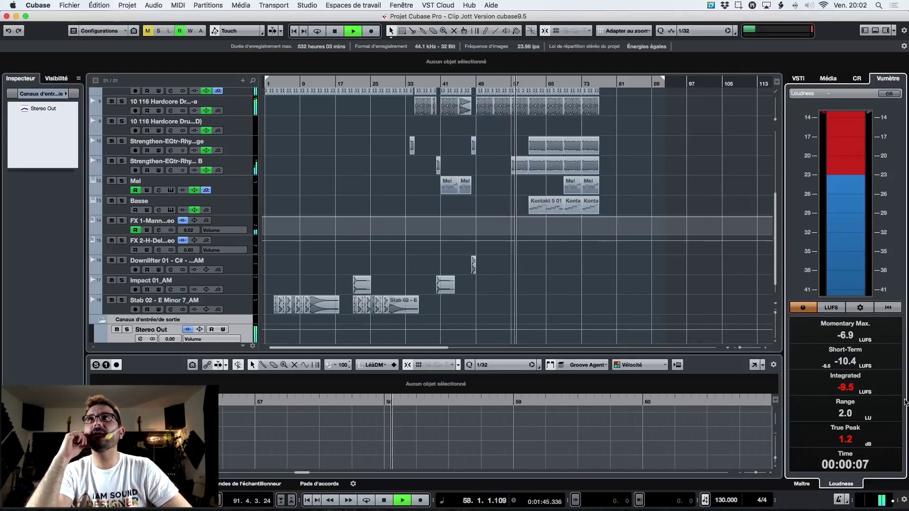
key(space)
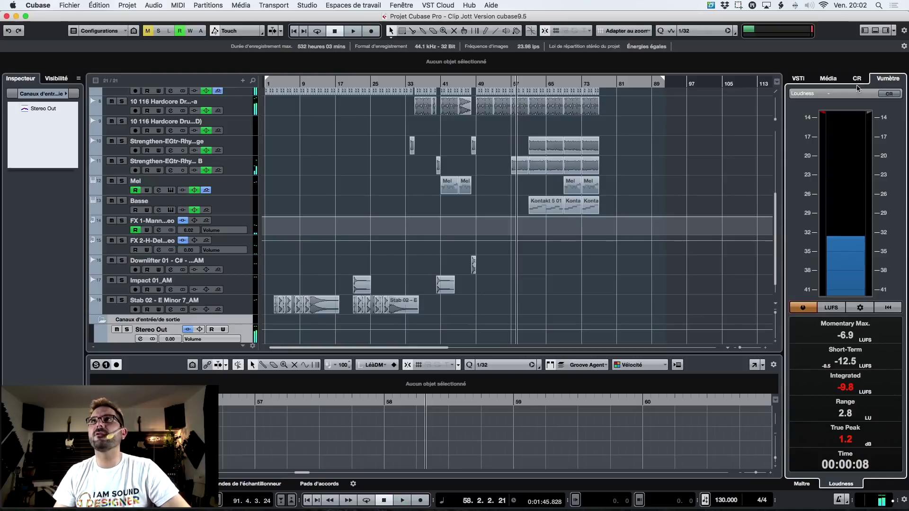
Reset the Control Room's main level to 0
click(857, 79)
double_click(844, 388)
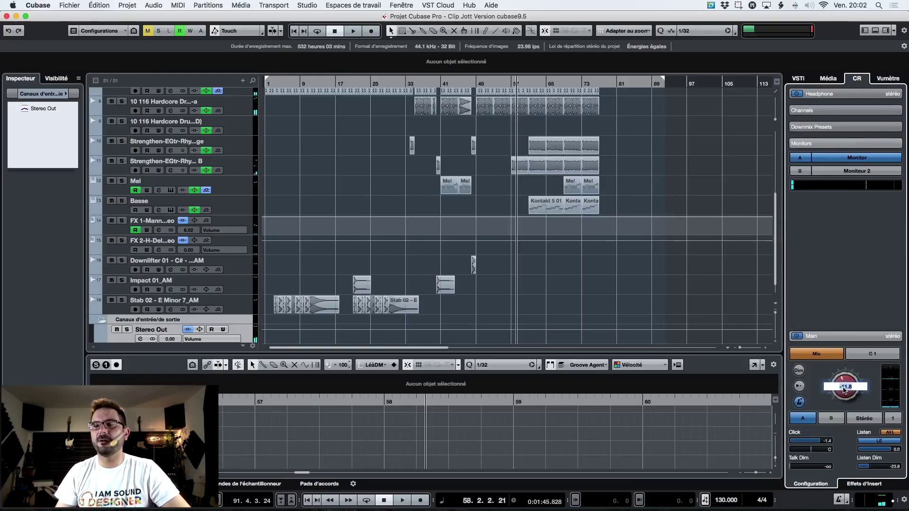
key(Return)
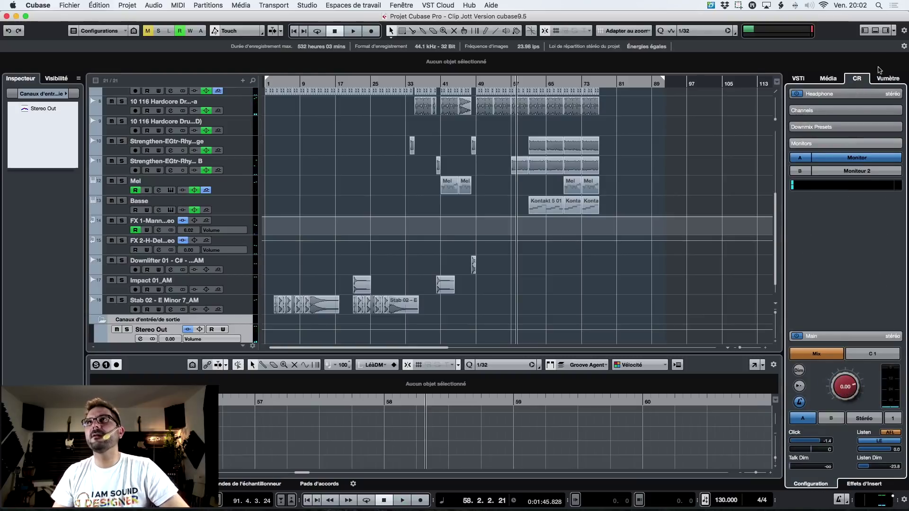
Return to the loudness meter to recheck its settings and readings, with a brief look at the Control Room
click(885, 79)
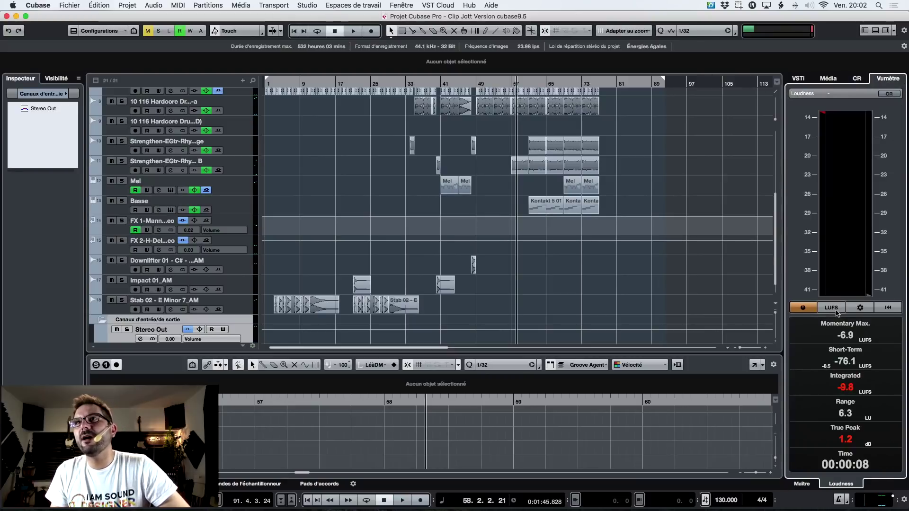
click(858, 310)
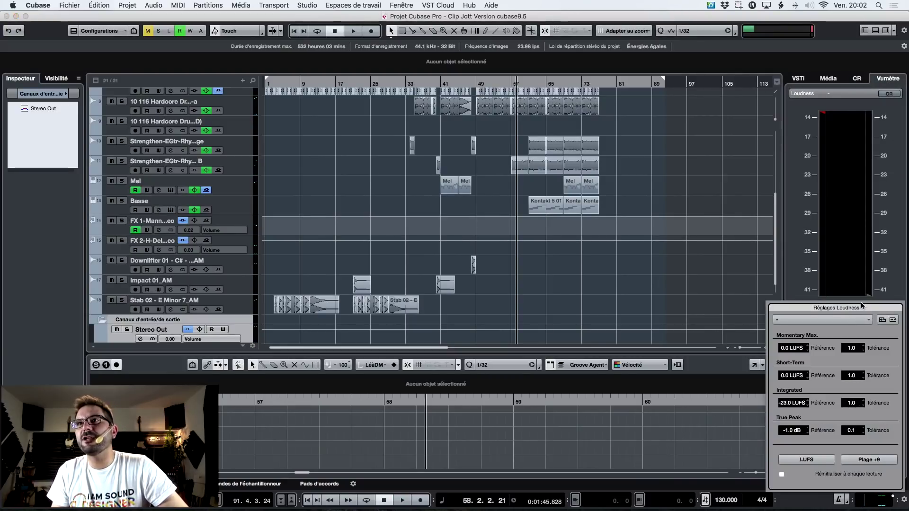
click(829, 220)
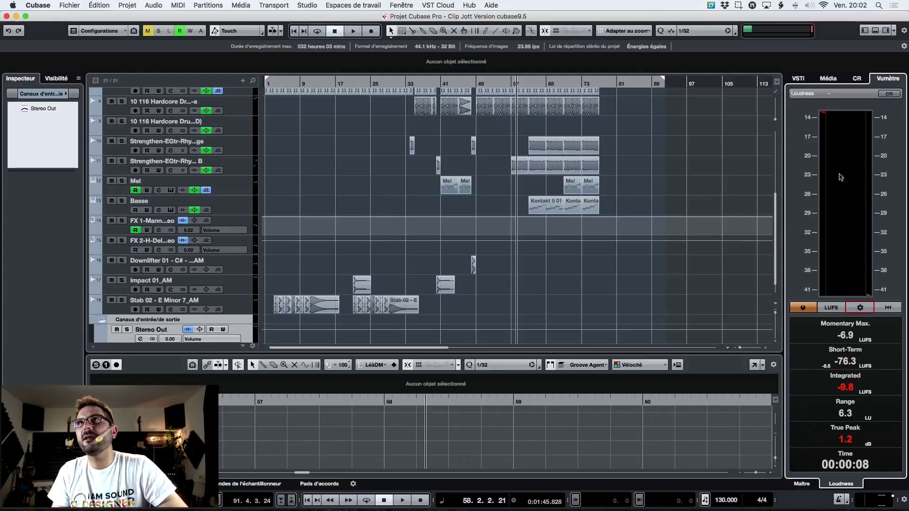
click(857, 79)
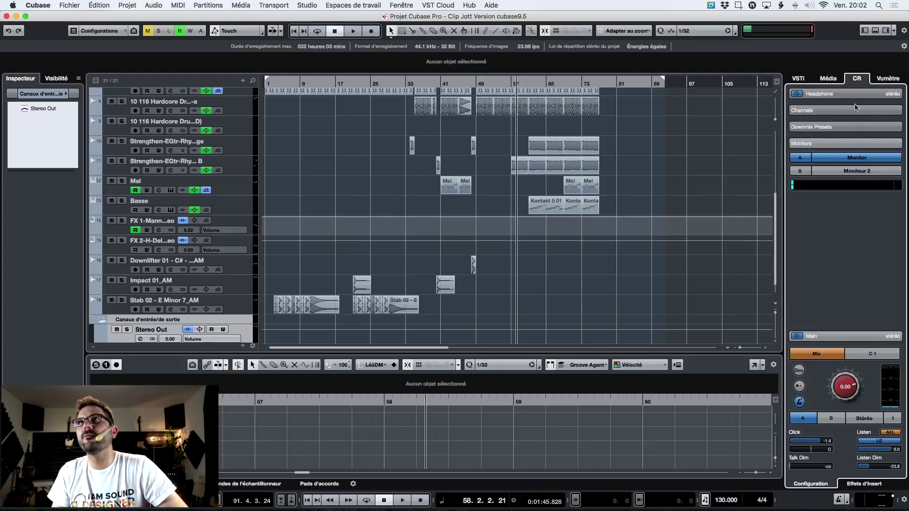
click(889, 78)
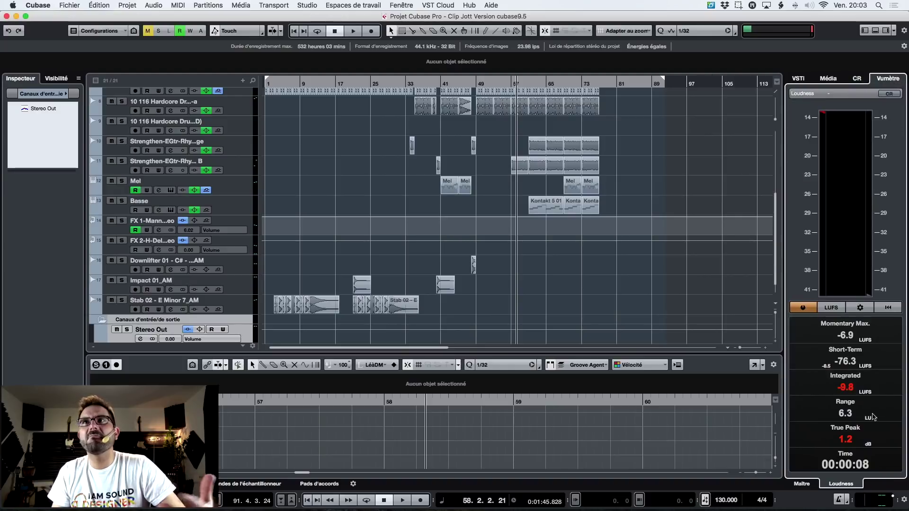
Show the master meter again and list its available scale standards
click(801, 483)
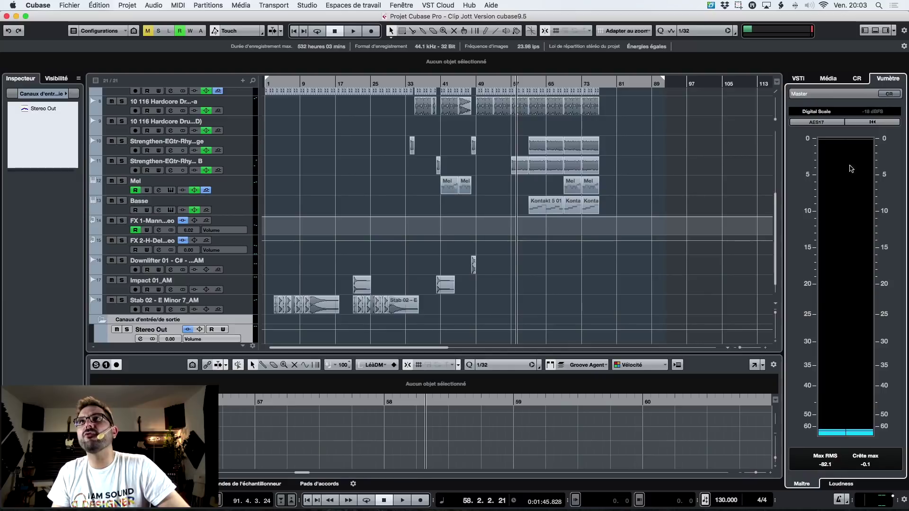
click(827, 112)
click(824, 112)
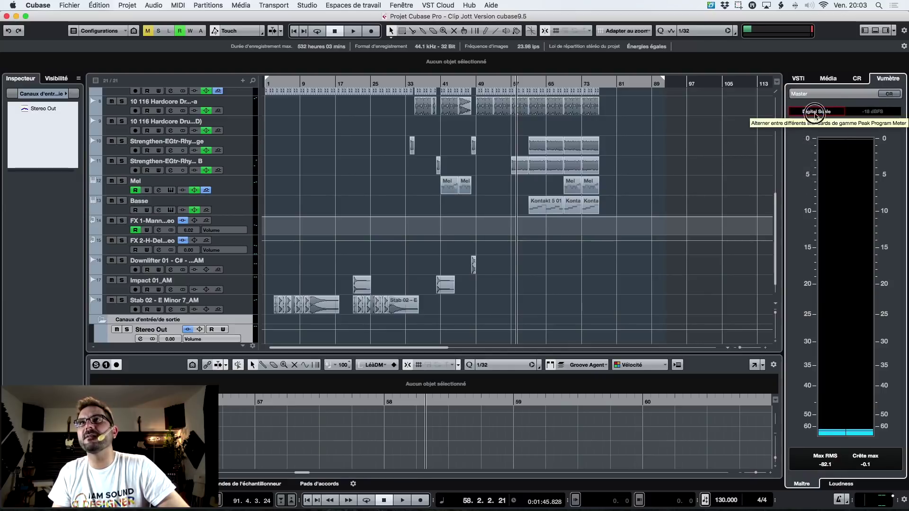
click(815, 114)
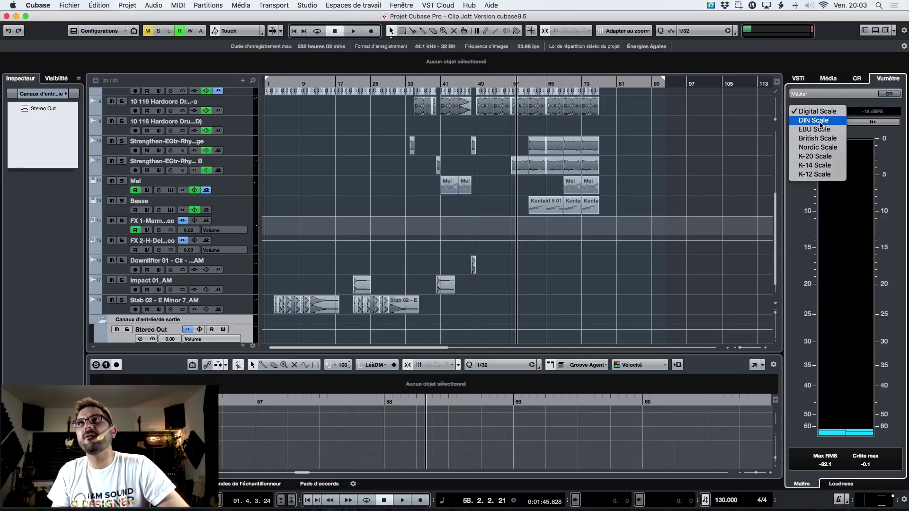